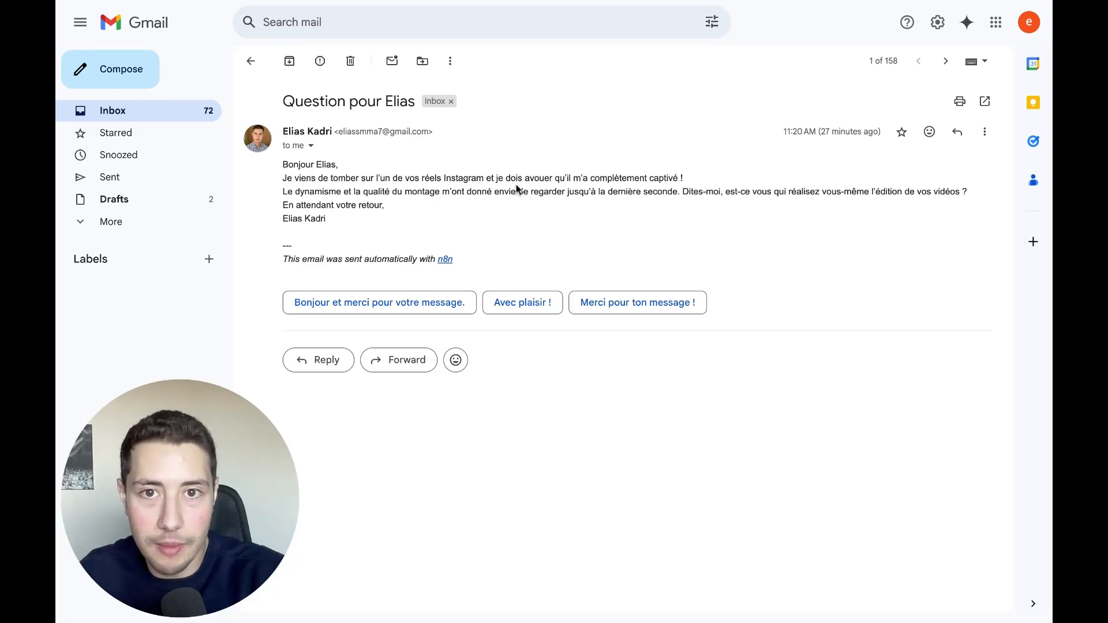
Step: Review the body of the automated prospecting email about the Instagram reels and video editing
{"action": "left_click_drag", "start_coordinate": [494, 181], "coordinate": [684, 179]}
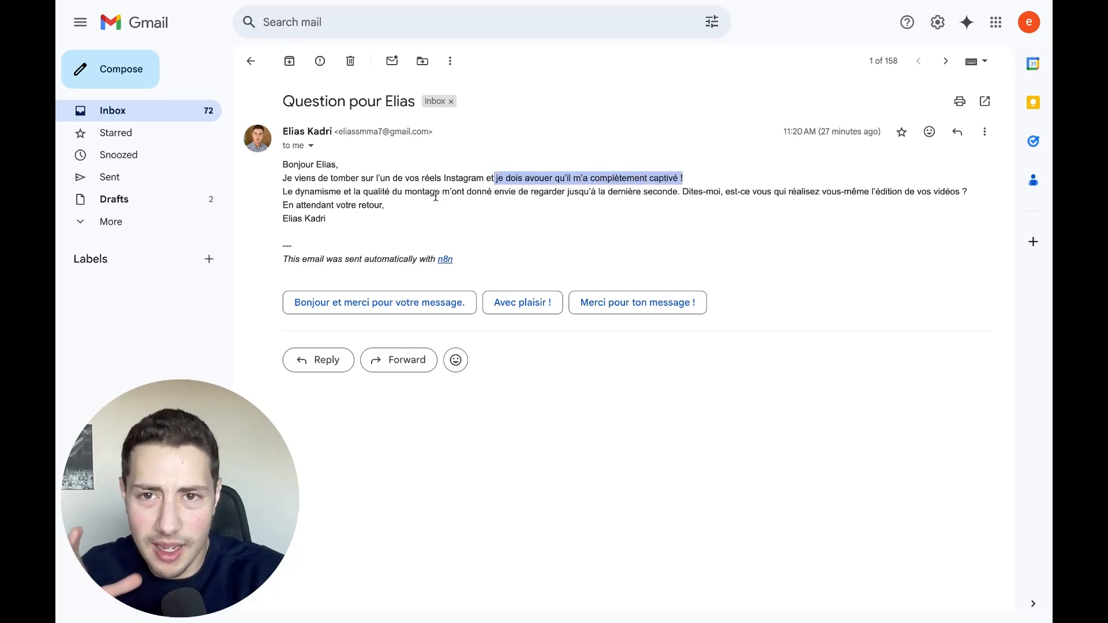
{"action": "left_click_drag", "start_coordinate": [552, 192], "coordinate": [554, 194]}
{"action": "left_click", "coordinate": [742, 197]}
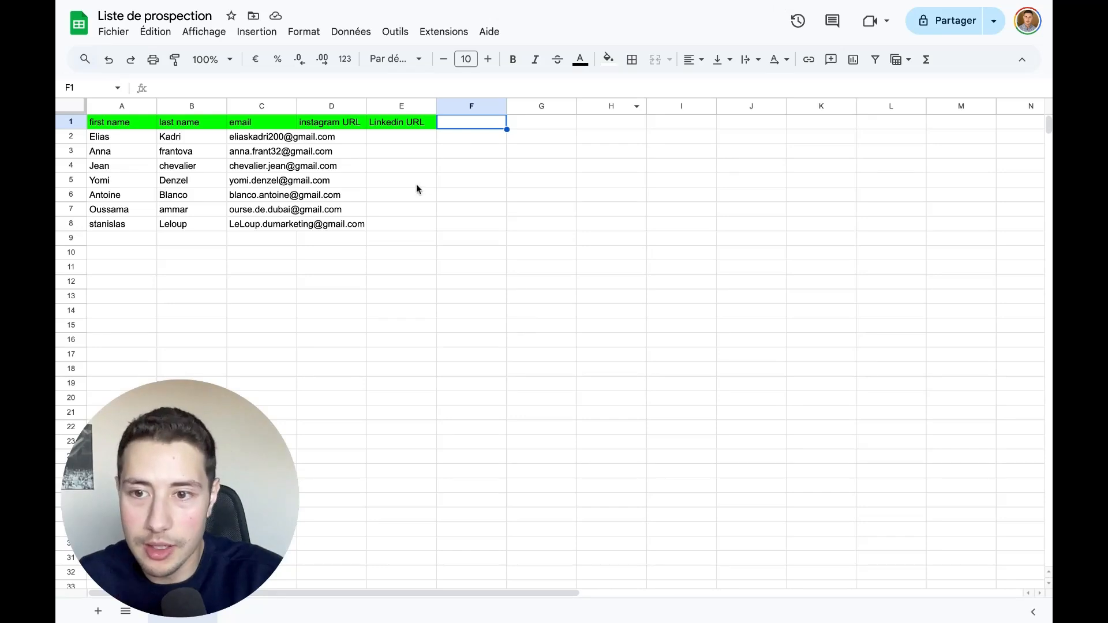
Step: Switch to Google Sheets and review the prospect list's names, emails, Instagram URL and Linkedin URL columns across A2:E8
{"action": "left_click_drag", "start_coordinate": [123, 136], "coordinate": [115, 226]}
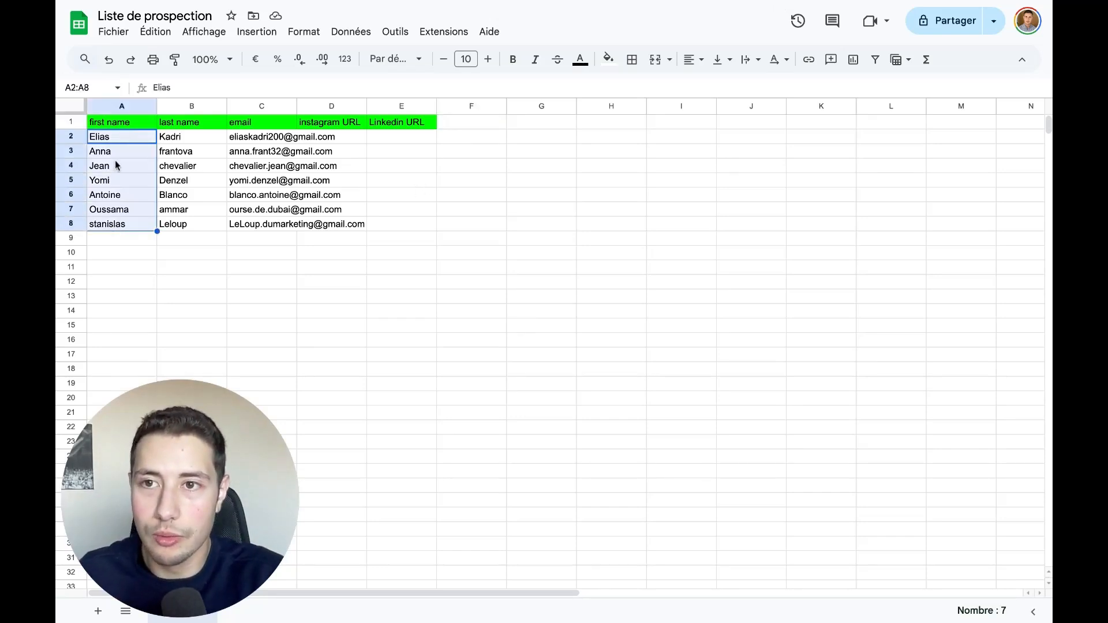
{"action": "left_click_drag", "start_coordinate": [241, 138], "coordinate": [254, 226]}
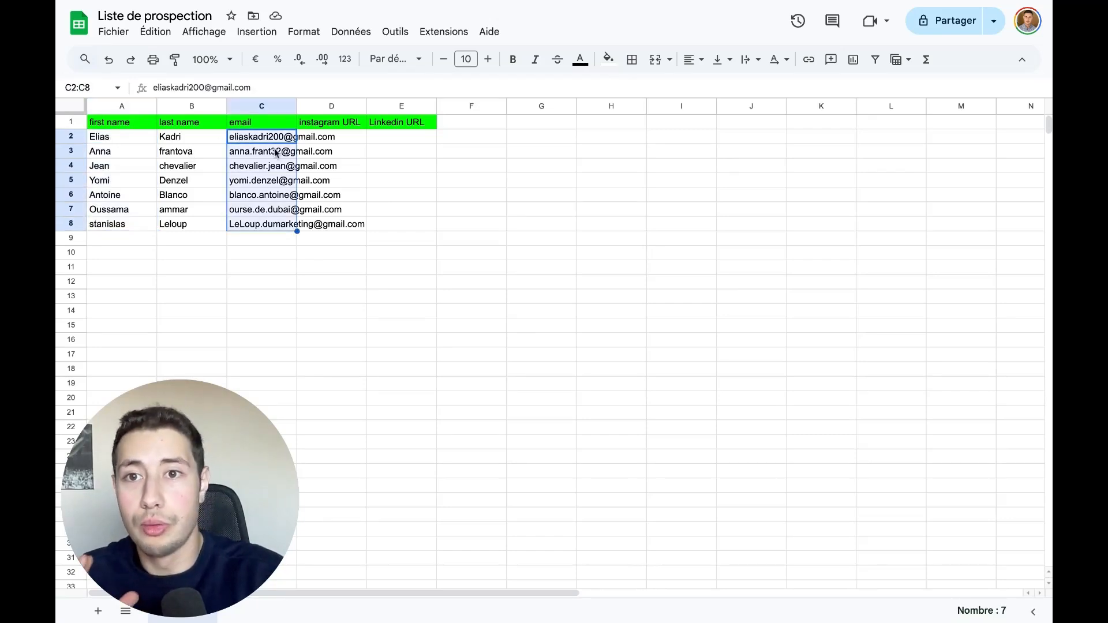
{"action": "left_click", "coordinate": [312, 128]}
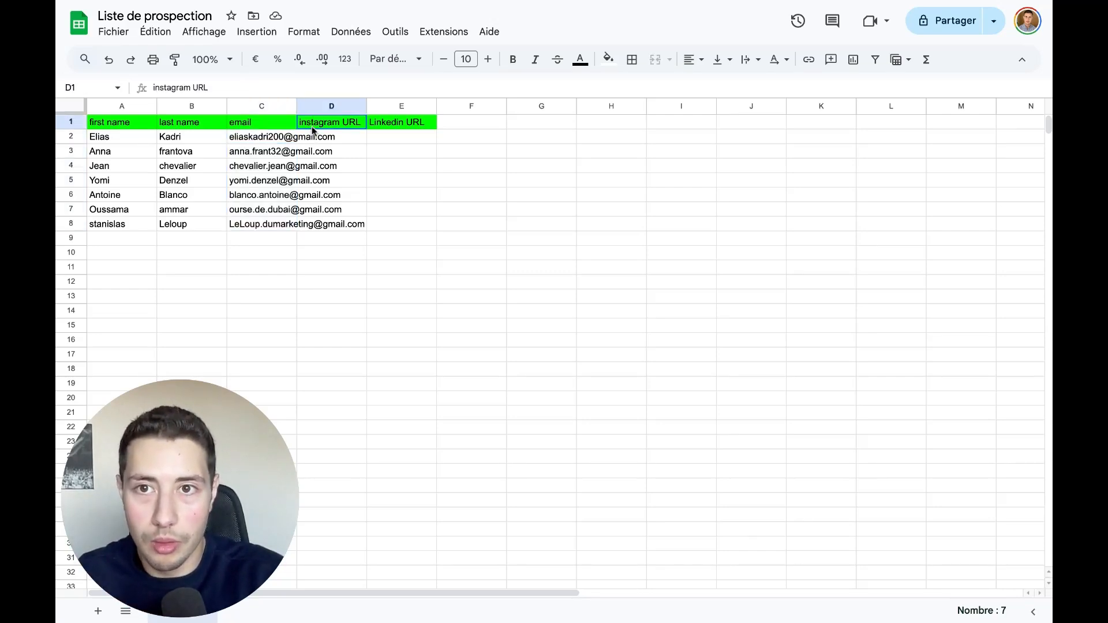
{"action": "left_click", "coordinate": [385, 127]}
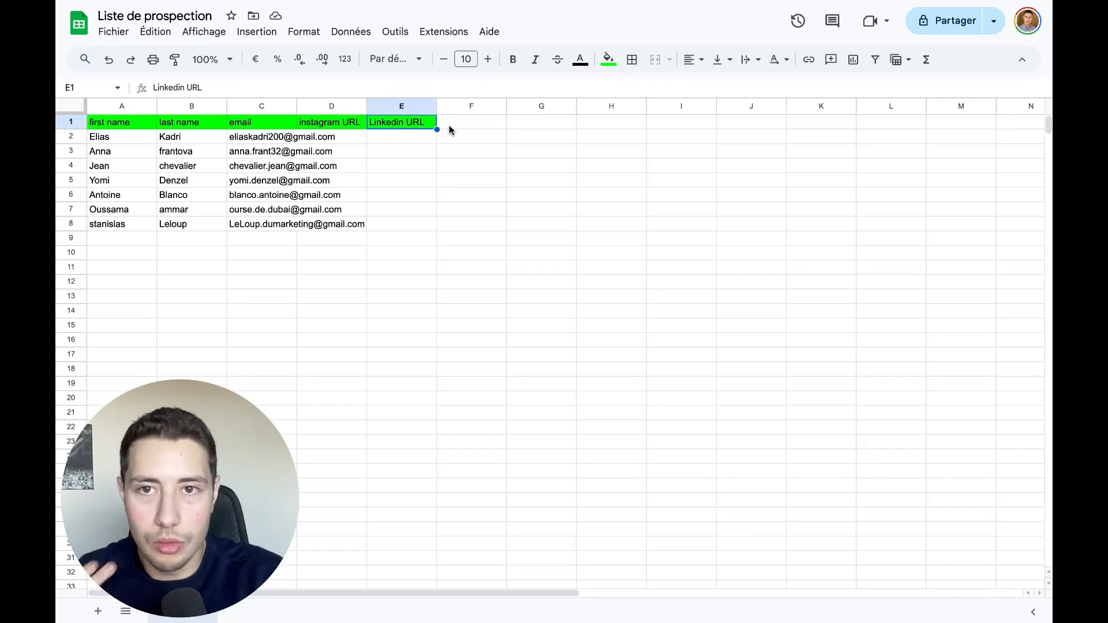
{"action": "left_click", "coordinate": [387, 227]}
{"action": "key", "text": "shift+Left"}
{"action": "key", "text": "shift+Left"}
{"action": "key", "text": "shift+Left"}
{"action": "key", "text": "shift+Left"}
{"action": "key", "text": "shift+Up"}
{"action": "key", "text": "shift+Up"}
{"action": "key", "text": "shift+Up"}
{"action": "key", "text": "shift+Up"}
{"action": "key", "text": "shift+Up"}
{"action": "key", "text": "shift+Up"}
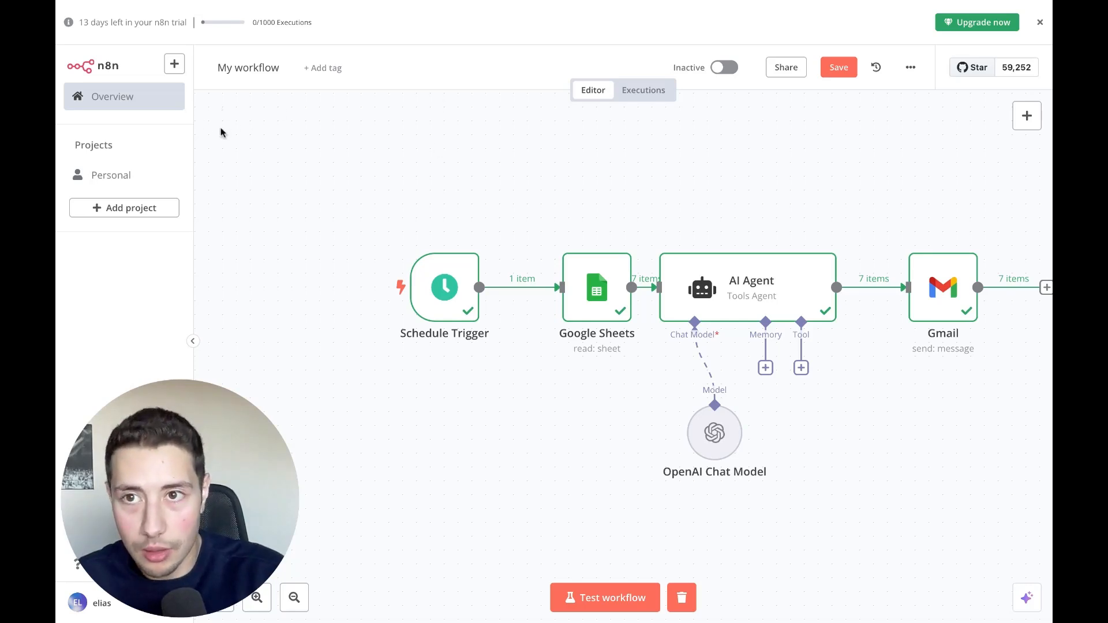
Step: Switch to n8n, create a new workflow with a Schedule Trigger as its first step, and save it
{"action": "left_click", "coordinate": [175, 70]}
{"action": "mouse_move", "coordinate": [252, 99]}
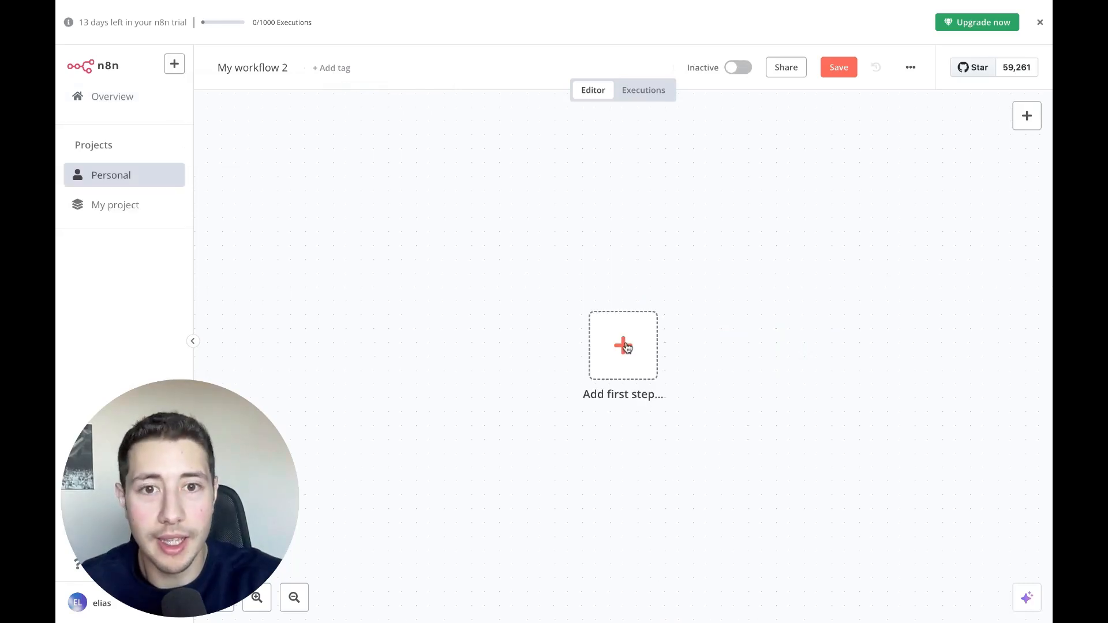
{"action": "left_click", "coordinate": [625, 346]}
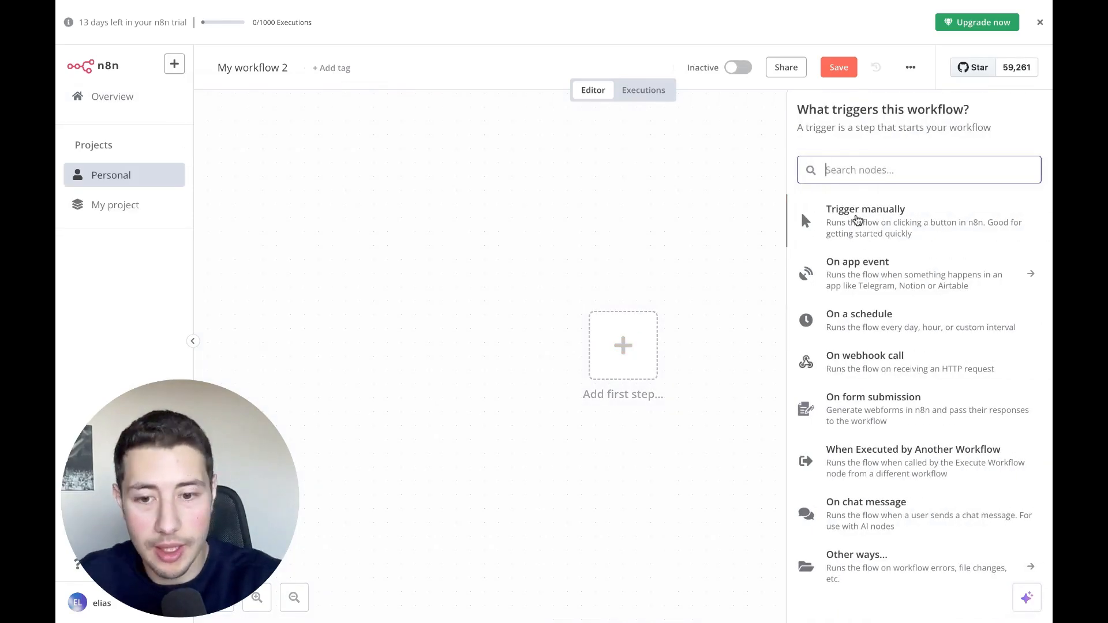
{"action": "type", "text": "sche"}
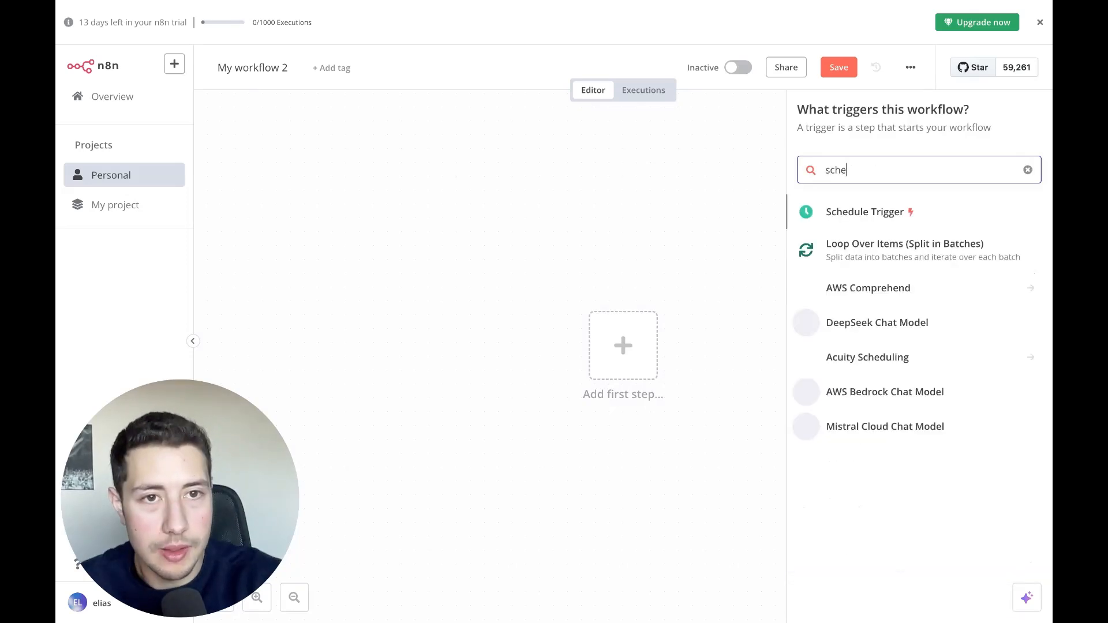
{"action": "type", "text": "dul"}
{"action": "left_click", "coordinate": [862, 213]}
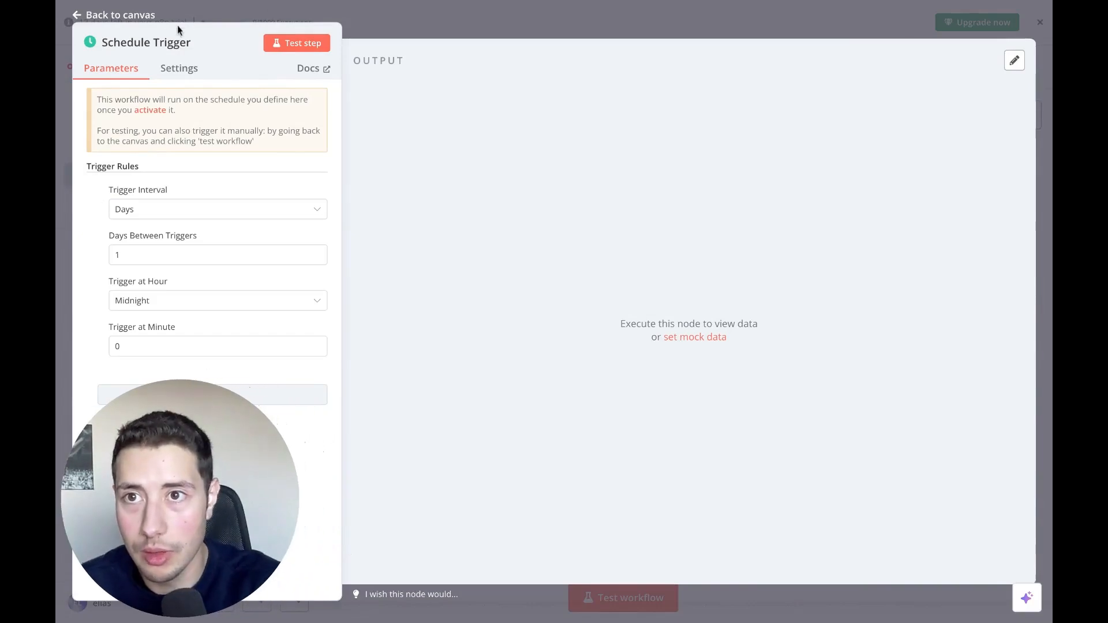
{"action": "left_click", "coordinate": [148, 16]}
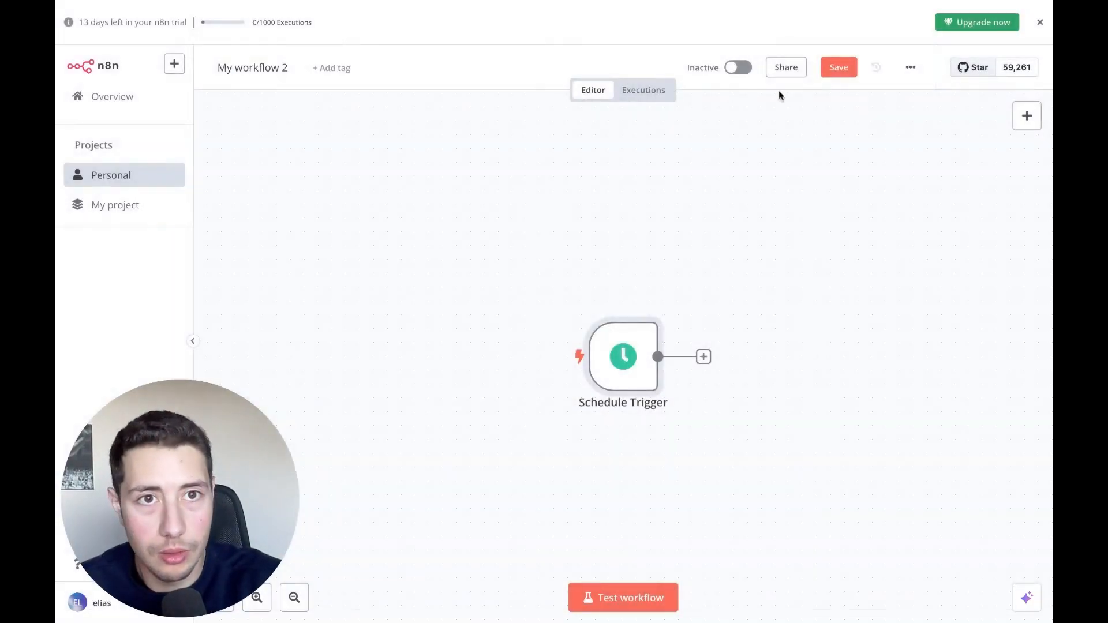
{"action": "left_click", "coordinate": [840, 69]}
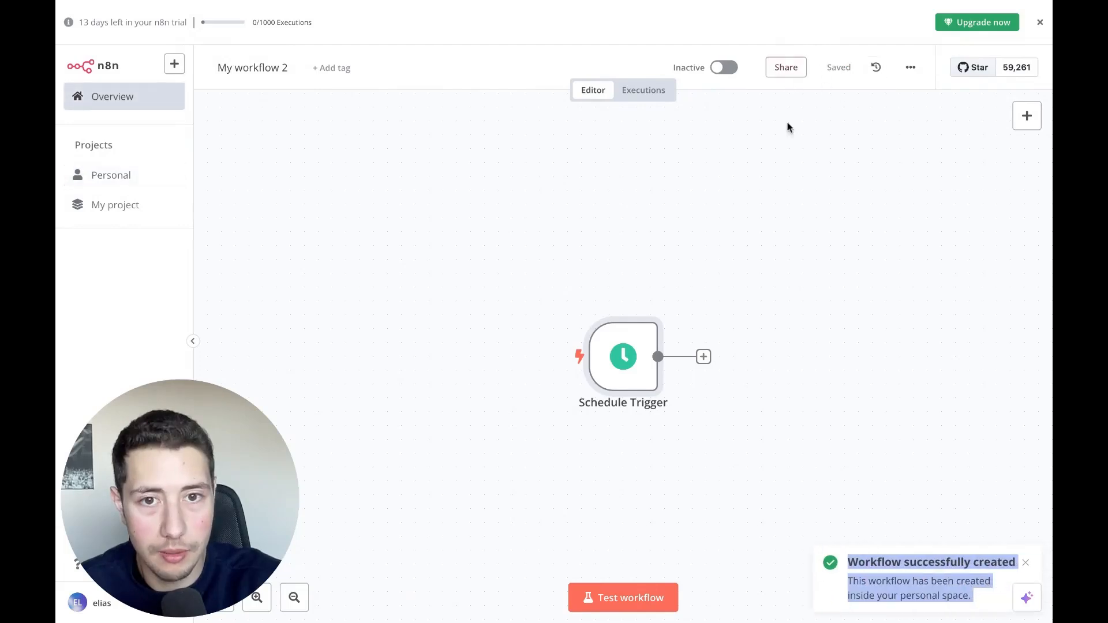
Step: Add a Google Sheets node with the Get row(s) in sheet action after the Schedule Trigger
{"action": "left_click", "coordinate": [704, 357]}
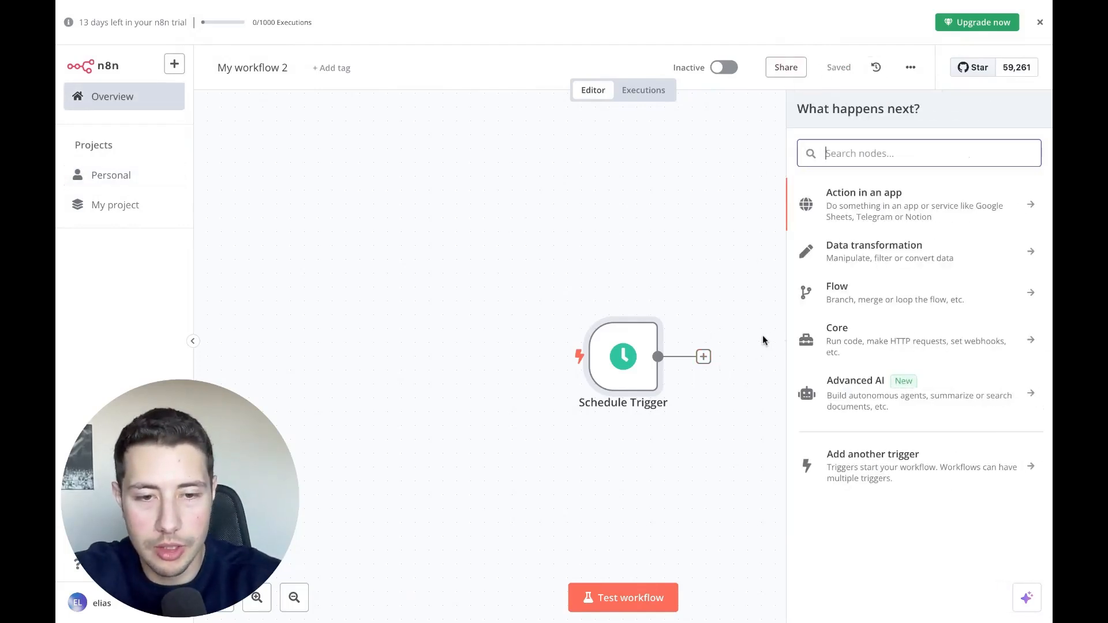
{"action": "type", "text": "google she"}
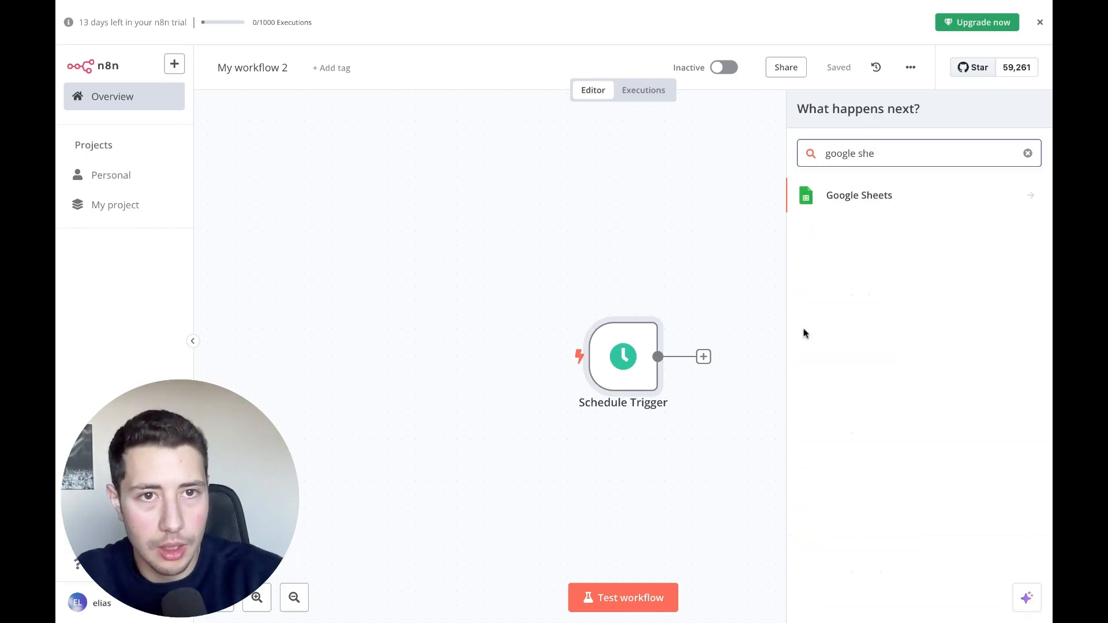
{"action": "left_click", "coordinate": [864, 208]}
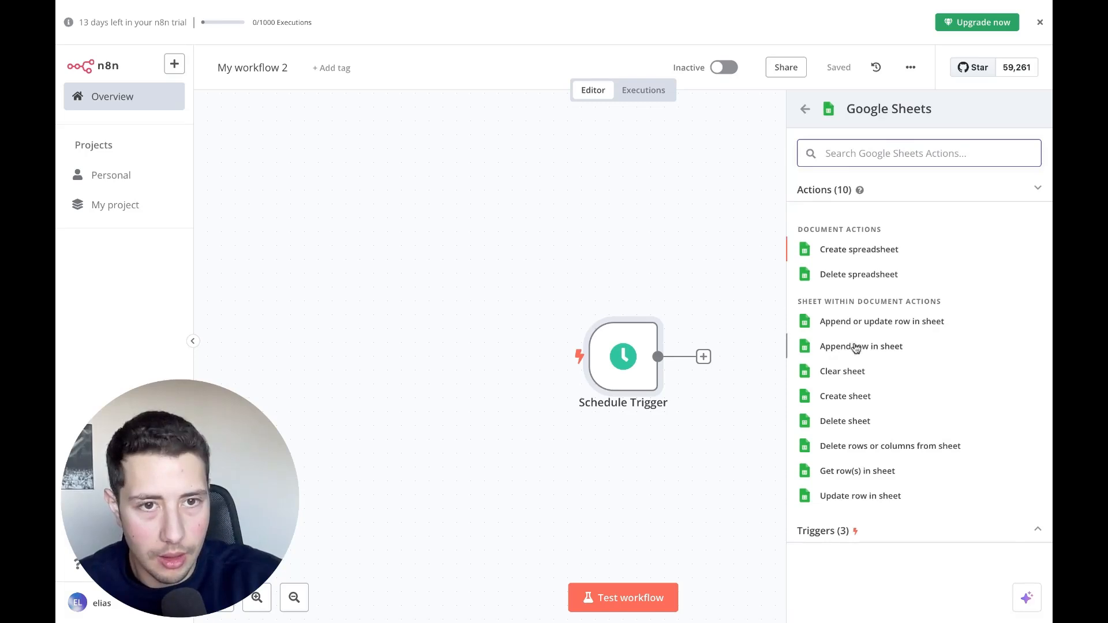
{"action": "left_click", "coordinate": [836, 475]}
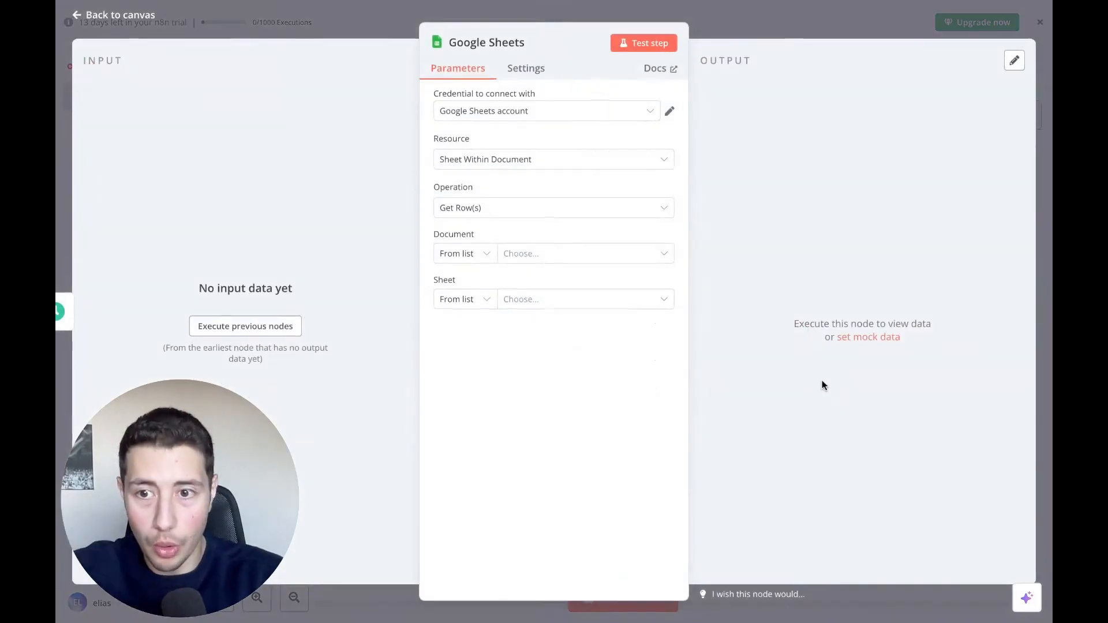
Step: Create a new Google Sheets OAuth2 credential for the Google Sheets node
{"action": "left_click", "coordinate": [526, 113]}
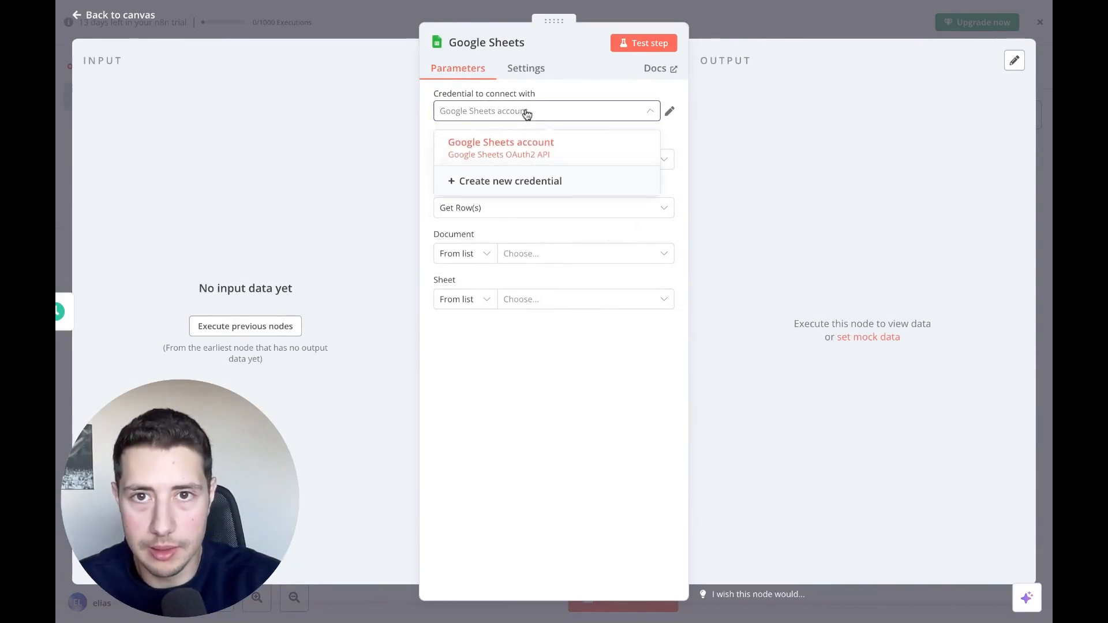
{"action": "left_click", "coordinate": [513, 185]}
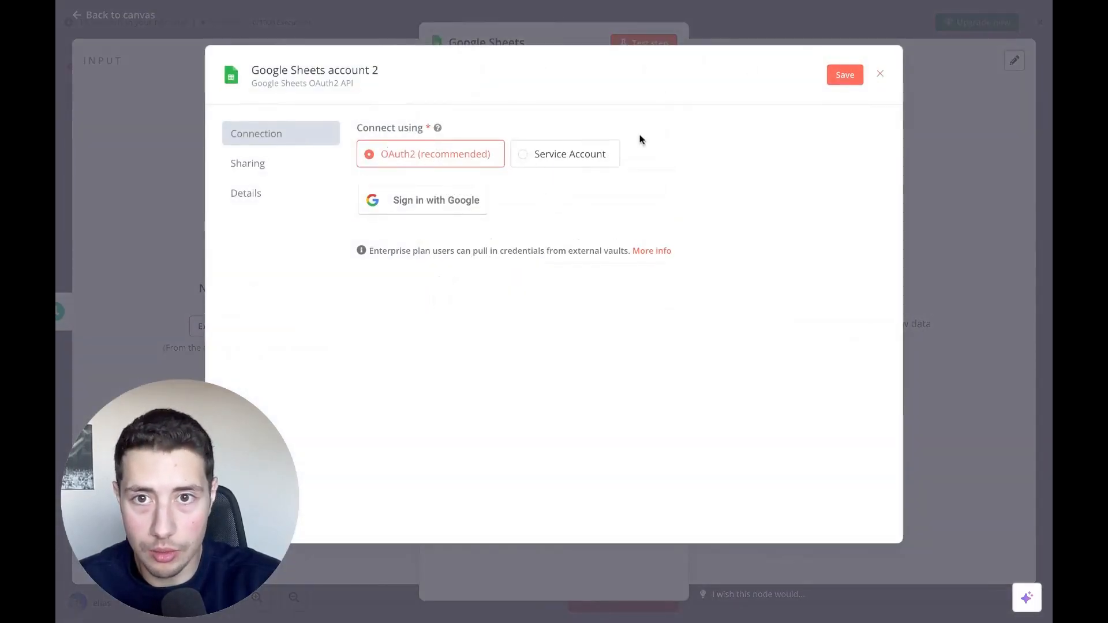
{"action": "left_click", "coordinate": [872, 76]}
{"action": "left_click", "coordinate": [598, 344]}
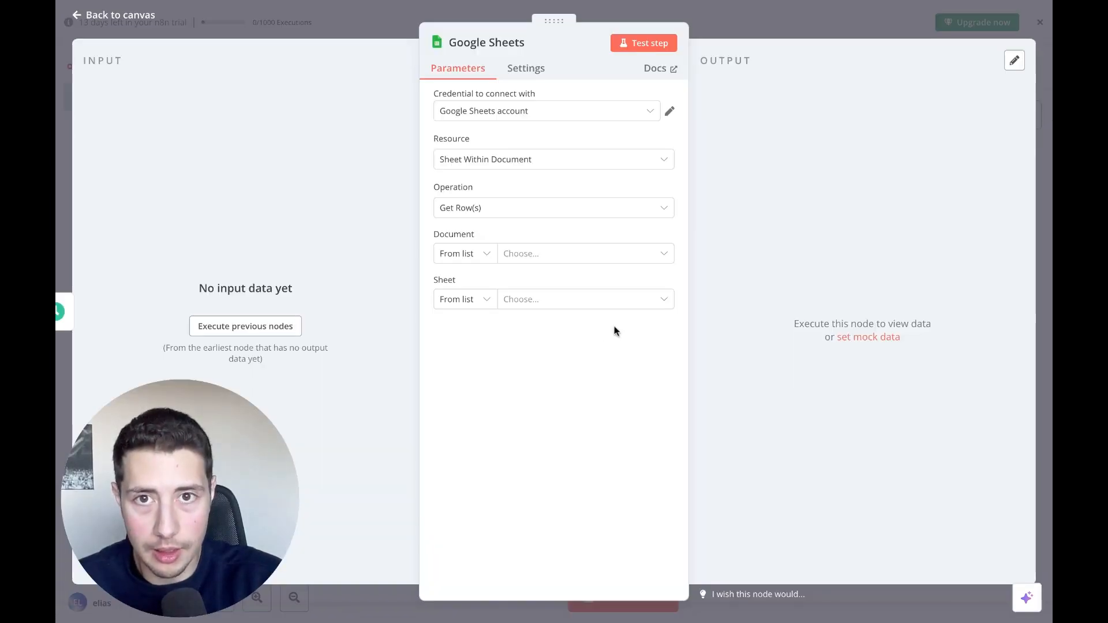
Step: Configure the node to read Sheet Within Document, using the document Liste de prospection and the sheet Feuille 1 from the lists
{"action": "left_click", "coordinate": [583, 163]}
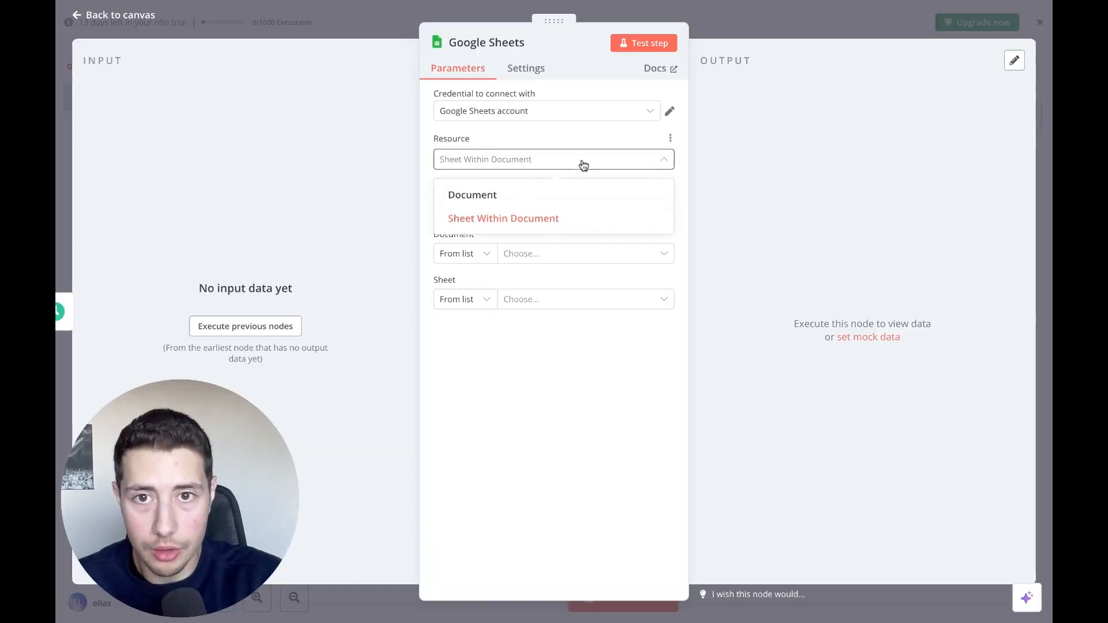
{"action": "left_click", "coordinate": [502, 219]}
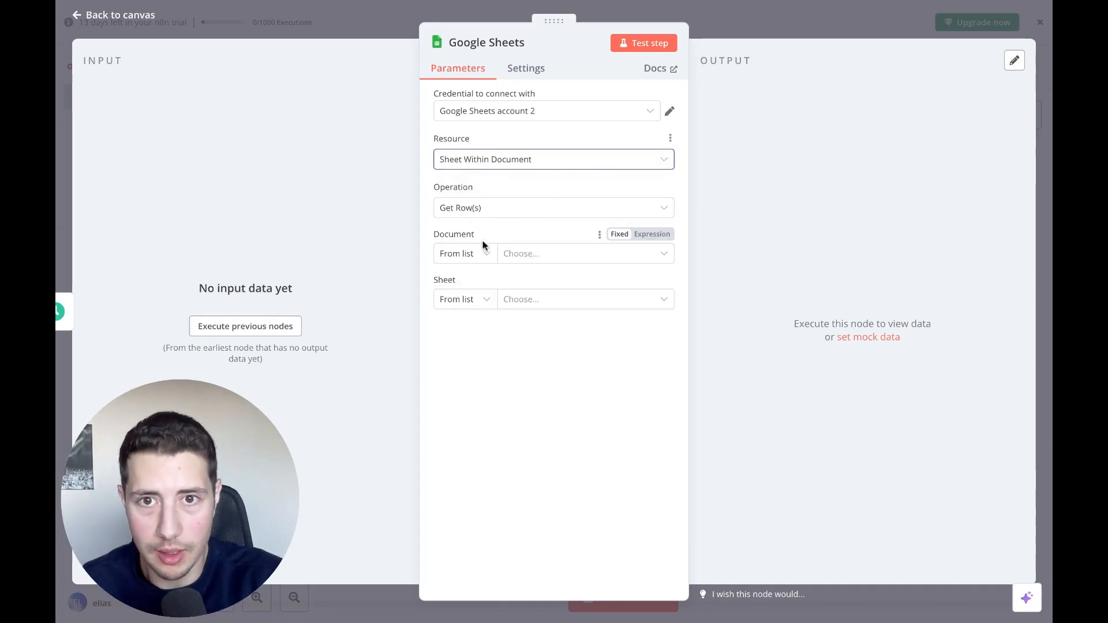
{"action": "left_click", "coordinate": [473, 258]}
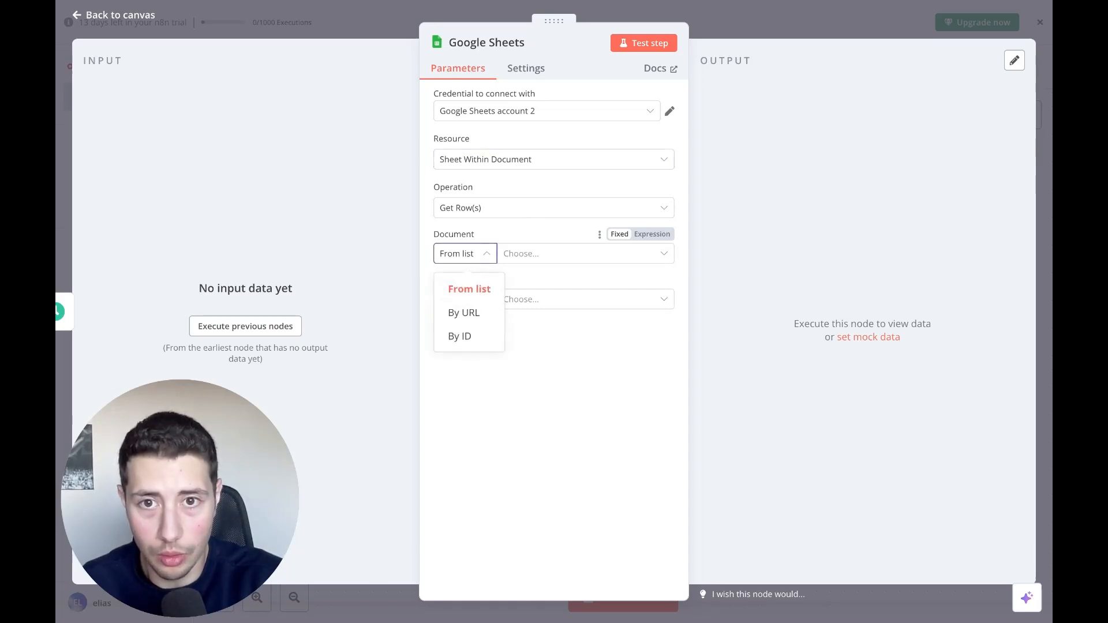
{"action": "left_click", "coordinate": [511, 256]}
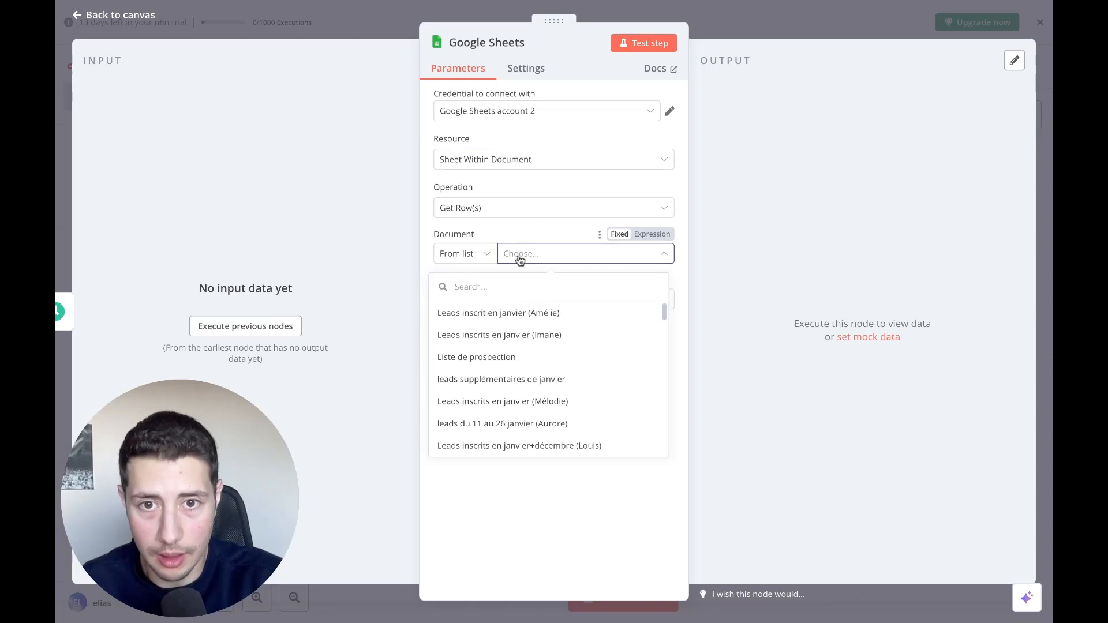
{"action": "left_click", "coordinate": [499, 363]}
{"action": "left_click", "coordinate": [476, 304]}
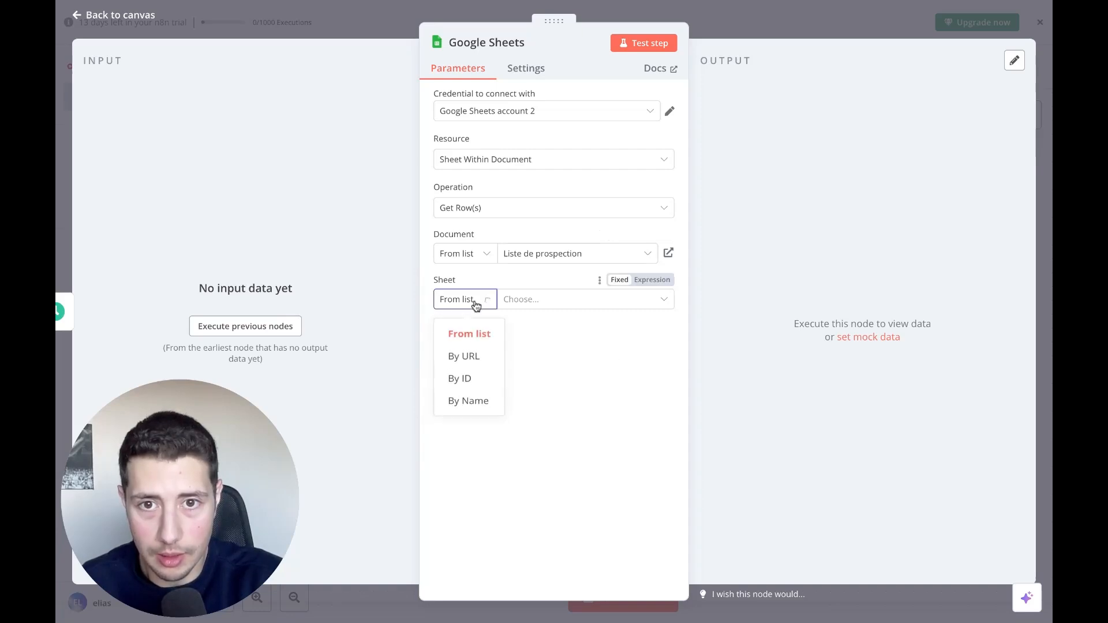
{"action": "left_click", "coordinate": [525, 303]}
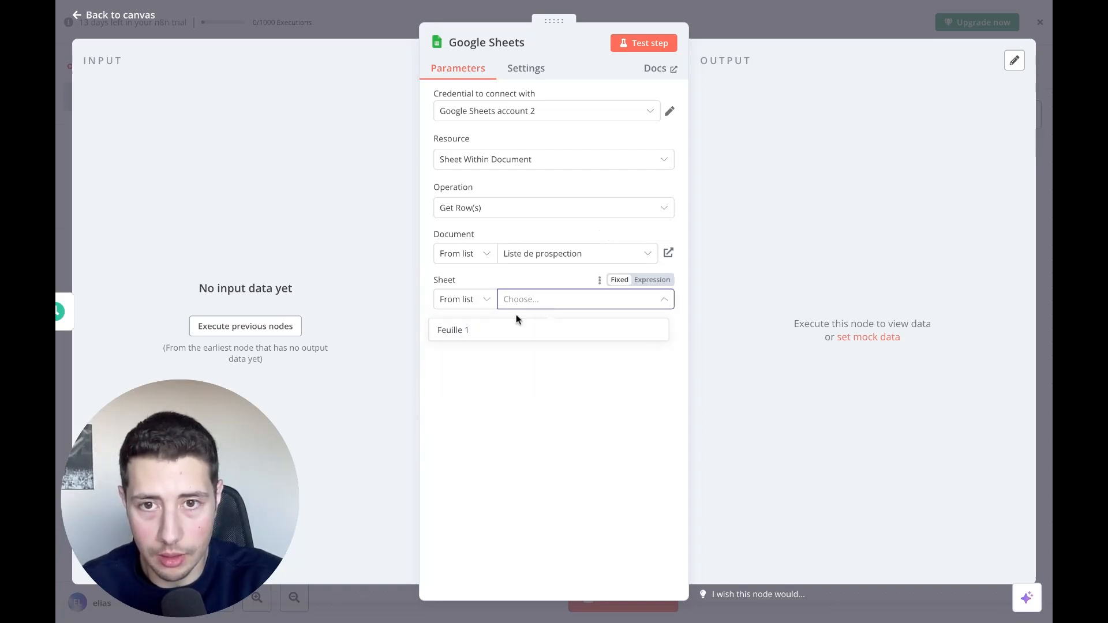
{"action": "left_click", "coordinate": [452, 333]}
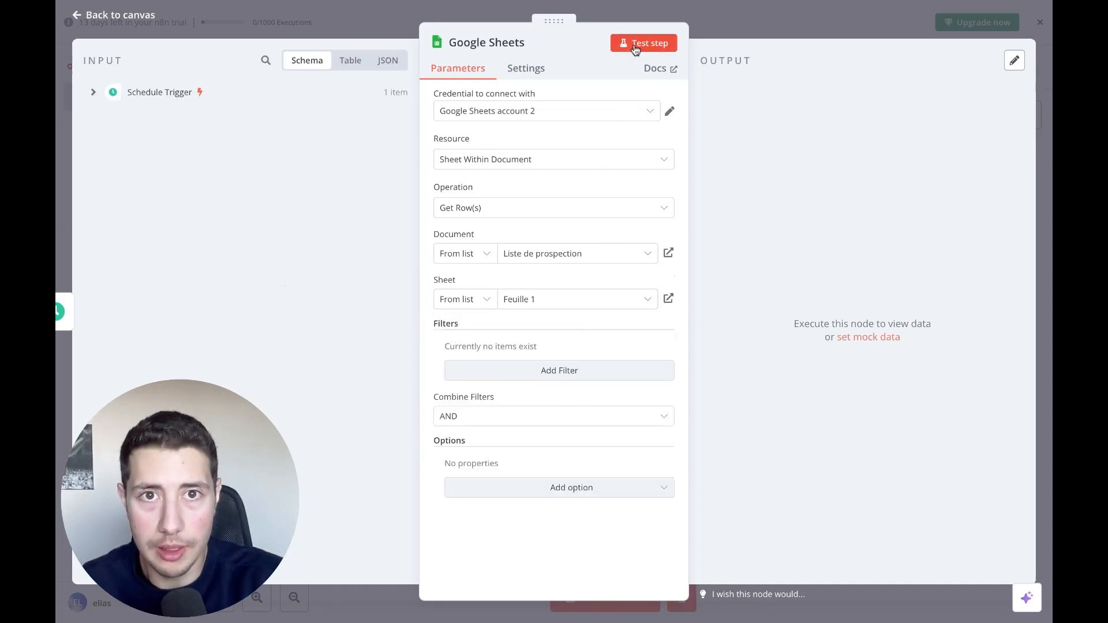
Step: Test the Google Sheets step, return to the canvas and save the workflow
{"action": "left_click", "coordinate": [635, 46]}
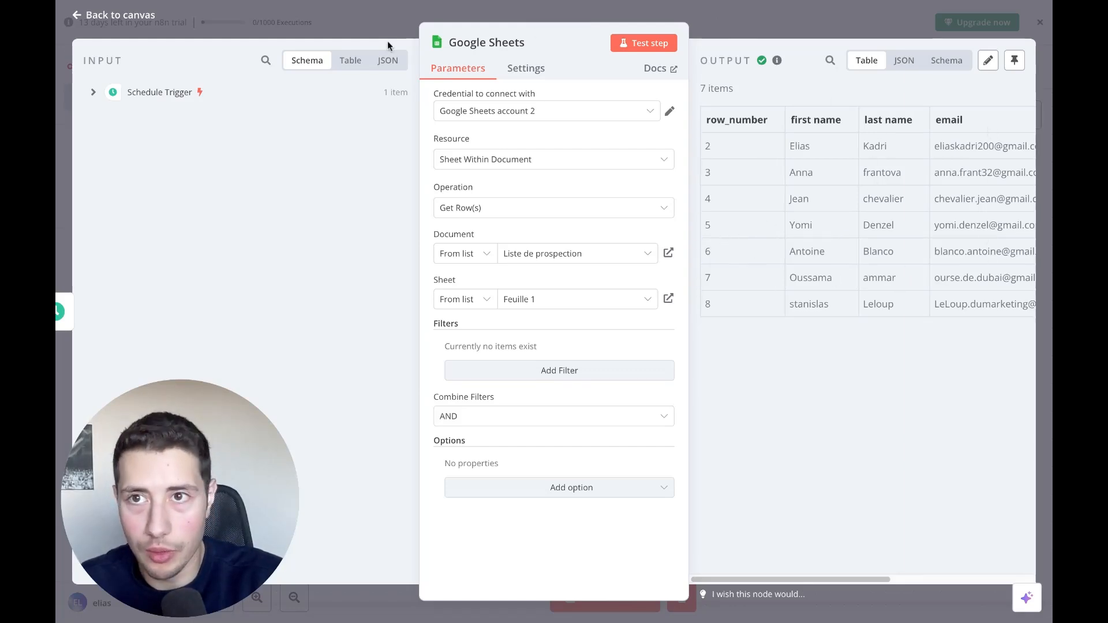
{"action": "left_click", "coordinate": [99, 16]}
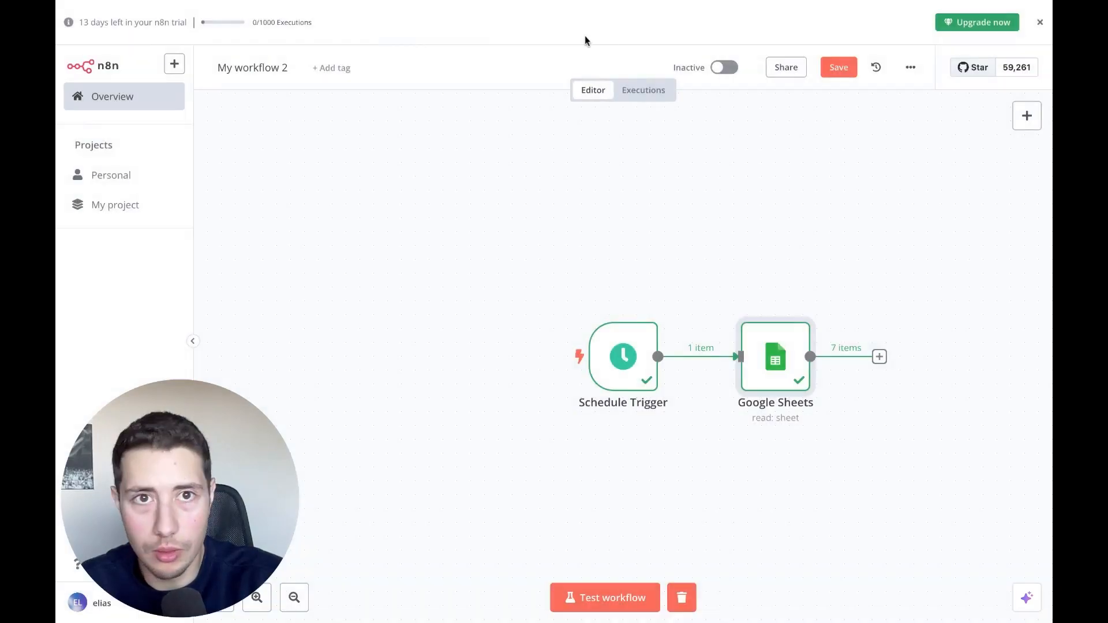
{"action": "left_click", "coordinate": [845, 68]}
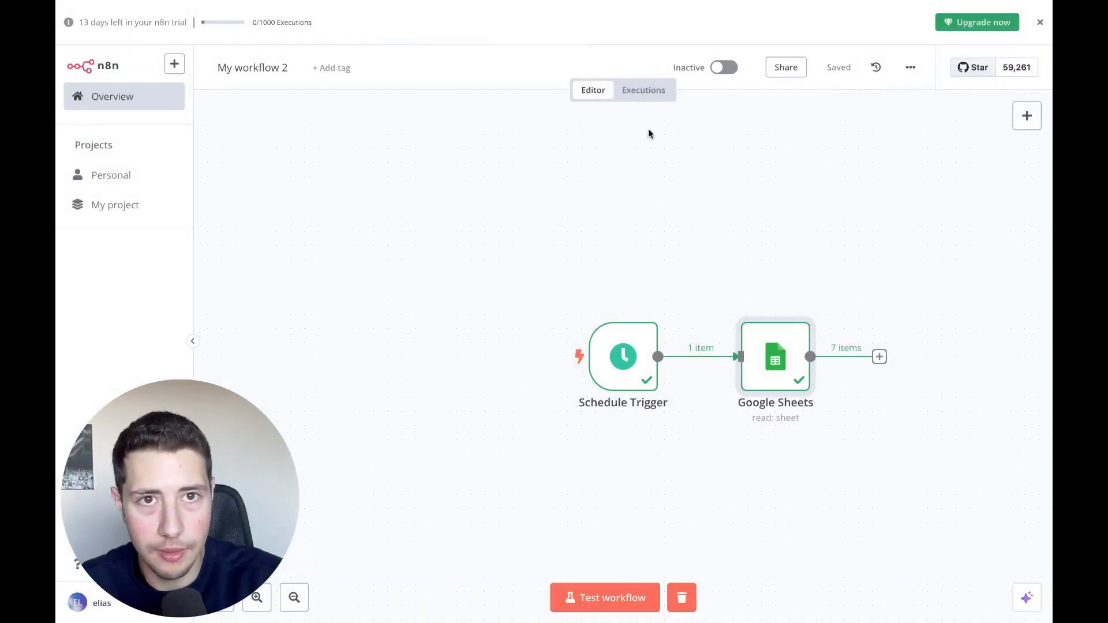
Step: Add an AI Agent node after the Google Sheets node
{"action": "left_click", "coordinate": [880, 358]}
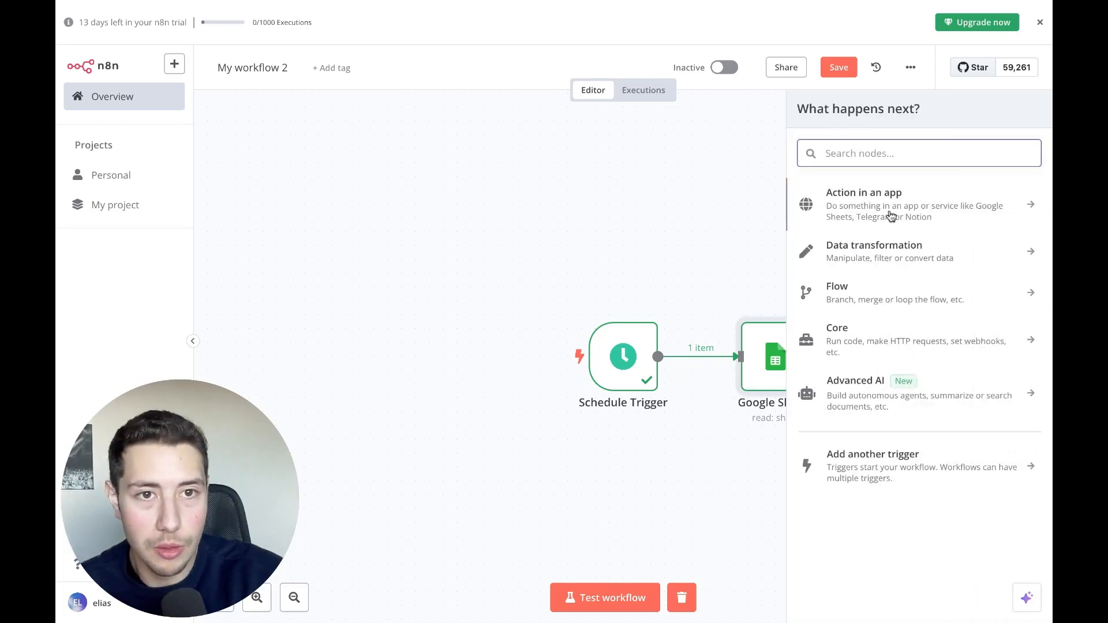
{"action": "type", "text": "ai"}
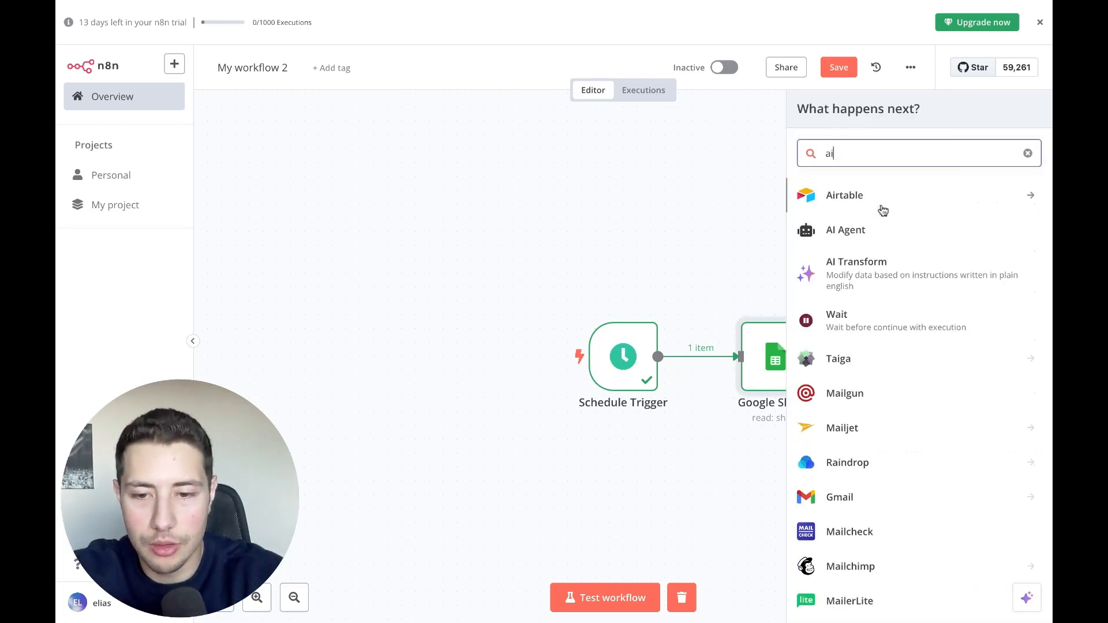
{"action": "type", "text": " agen"}
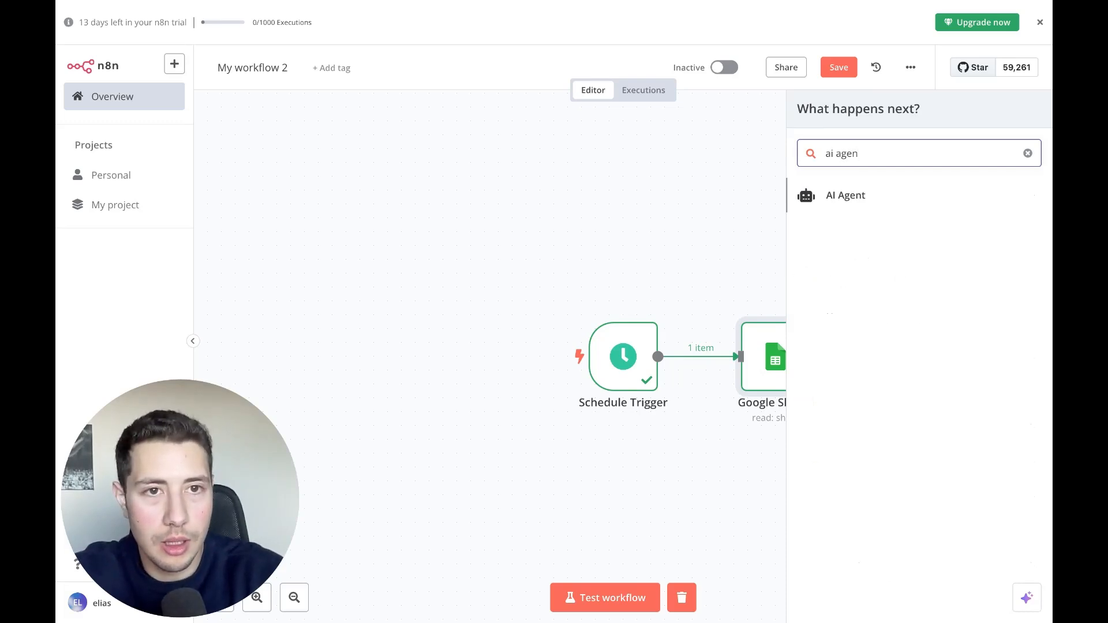
{"action": "left_click", "coordinate": [852, 195]}
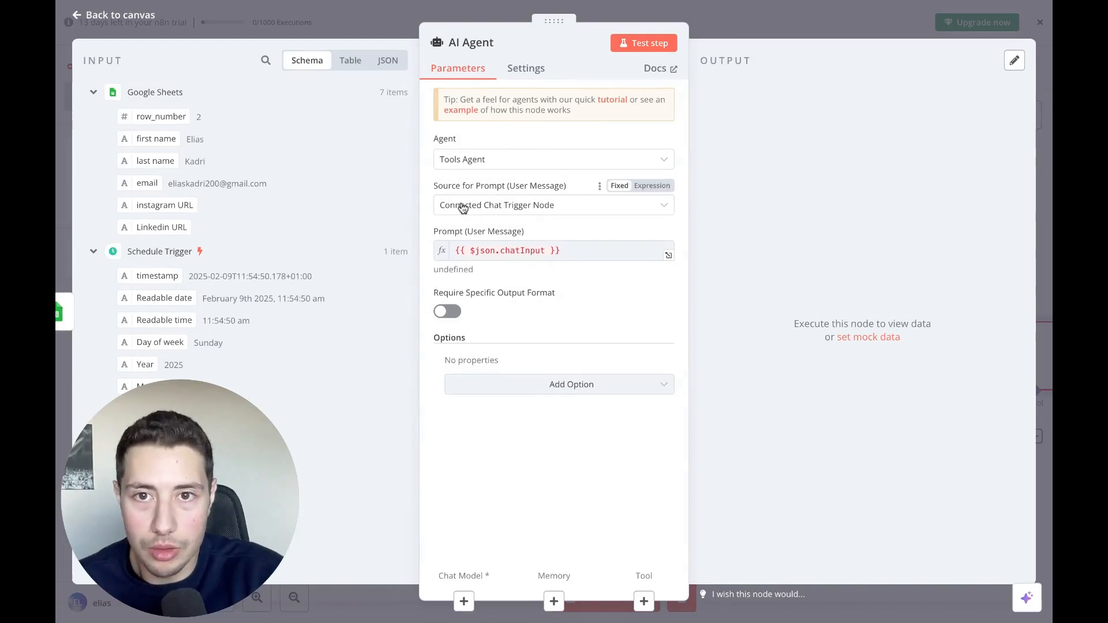
Step: Set the AI Agent's prompt source to Define below and paste the copywriter prompt with its example email as the text
{"action": "left_click", "coordinate": [527, 212]}
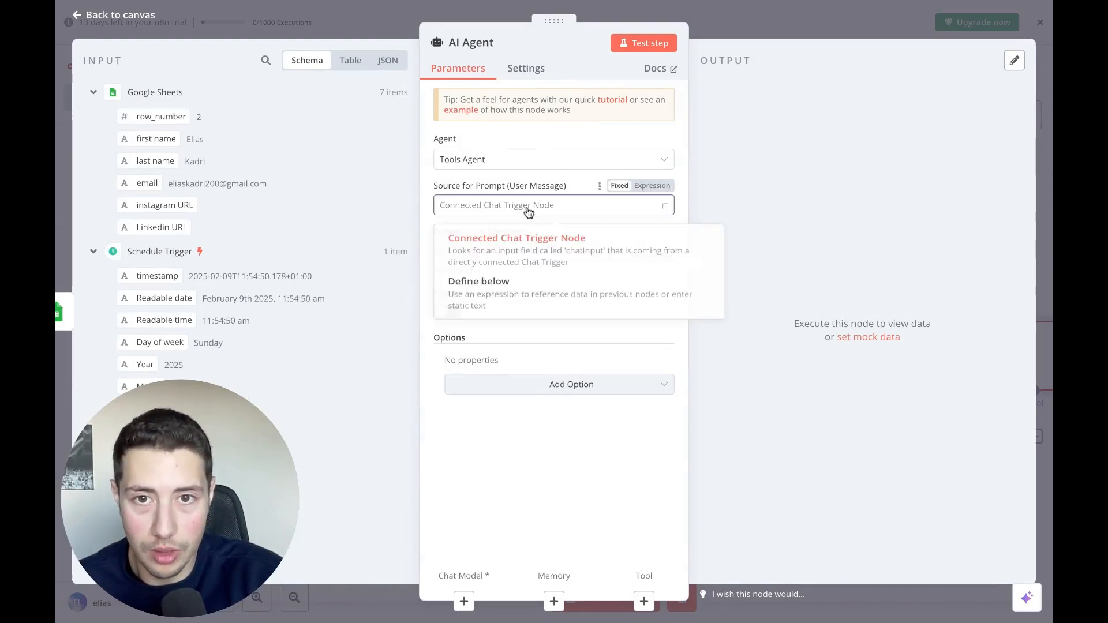
{"action": "left_click", "coordinate": [498, 293]}
{"action": "left_click", "coordinate": [497, 258]}
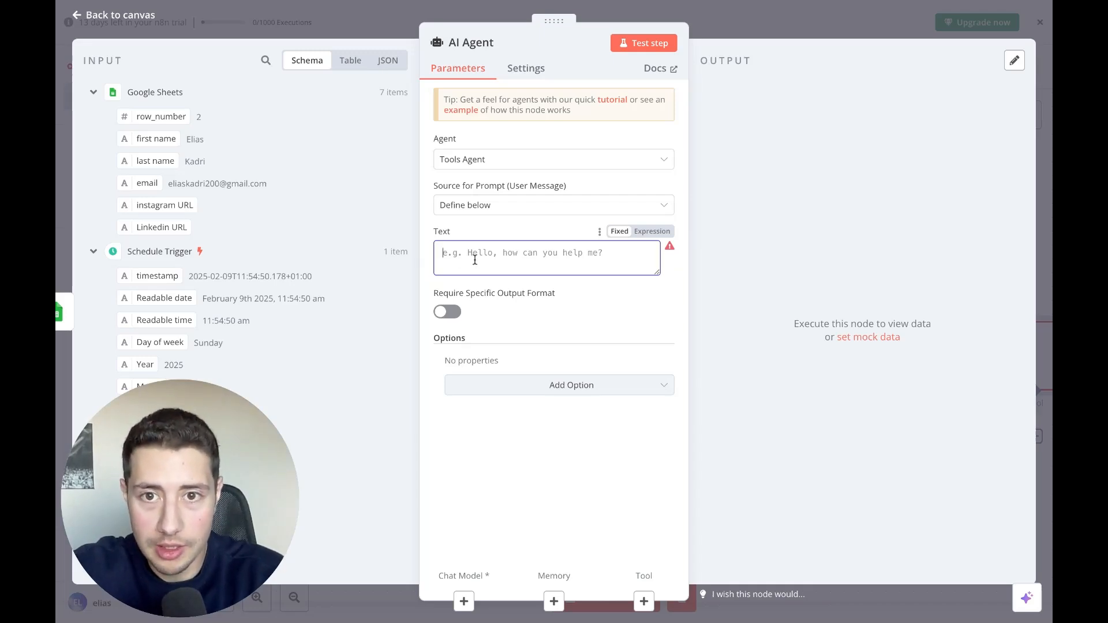
{"action": "key", "text": "ctrl+v"}
{"action": "scroll", "coordinate": [482, 257], "scroll_direction": "up", "scroll_amount": 10}
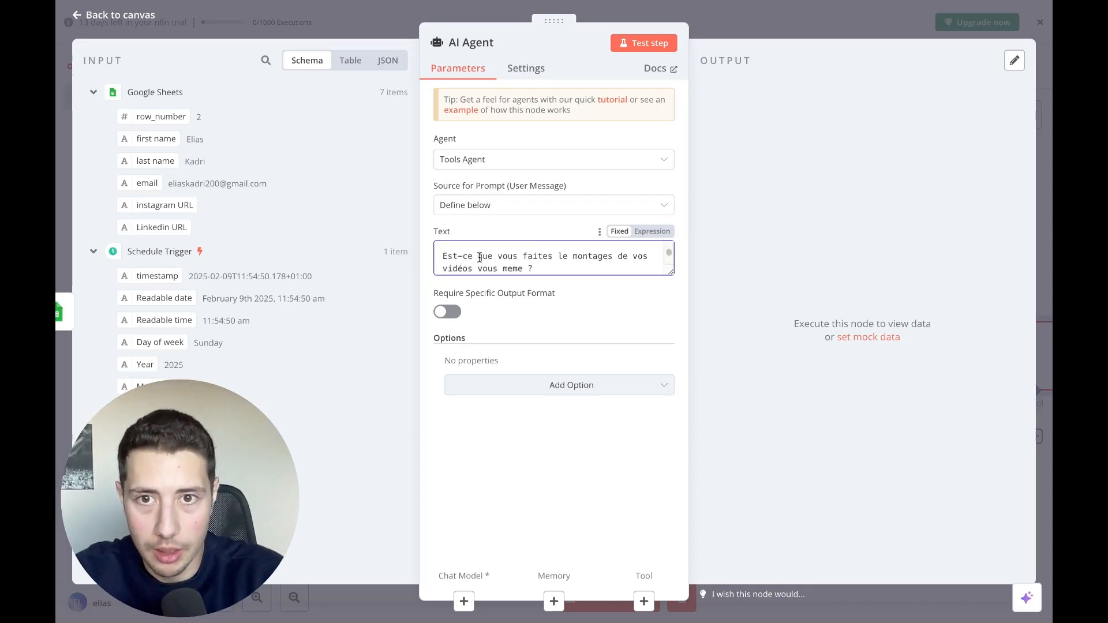
{"action": "left_click_drag", "start_coordinate": [441, 263], "coordinate": [438, 246]}
{"action": "key", "text": "BackSpace"}
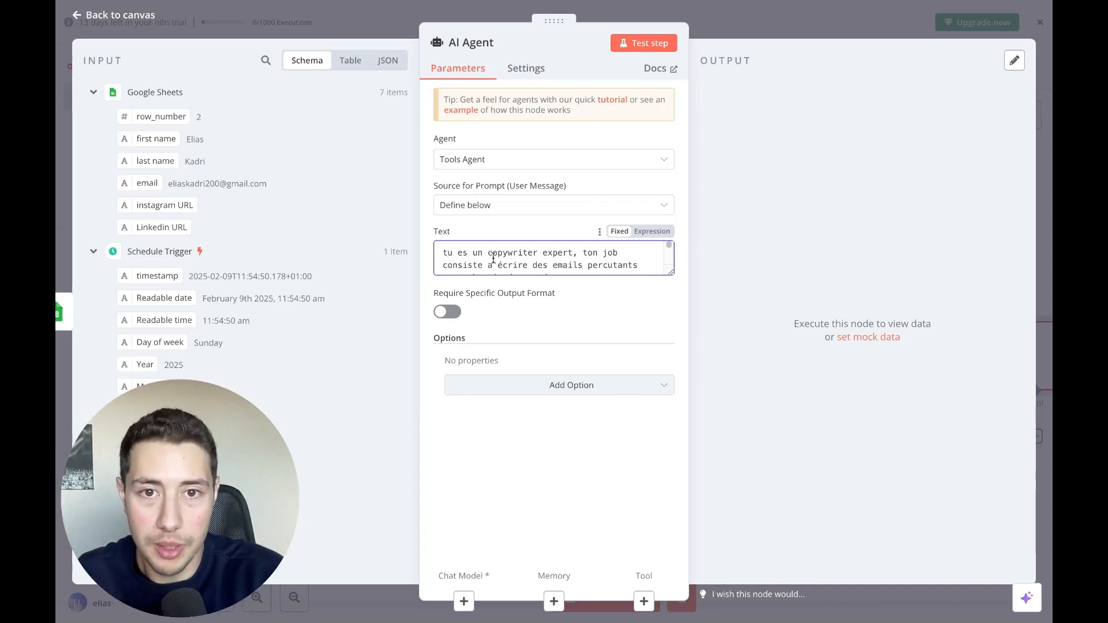
Step: Review the pasted prompt's opening instructions and the example email, from the greeting to the question about video editing
{"action": "scroll", "coordinate": [537, 261], "scroll_direction": "down", "scroll_amount": 1}
{"action": "scroll", "coordinate": [537, 261], "scroll_direction": "down", "scroll_amount": 1}
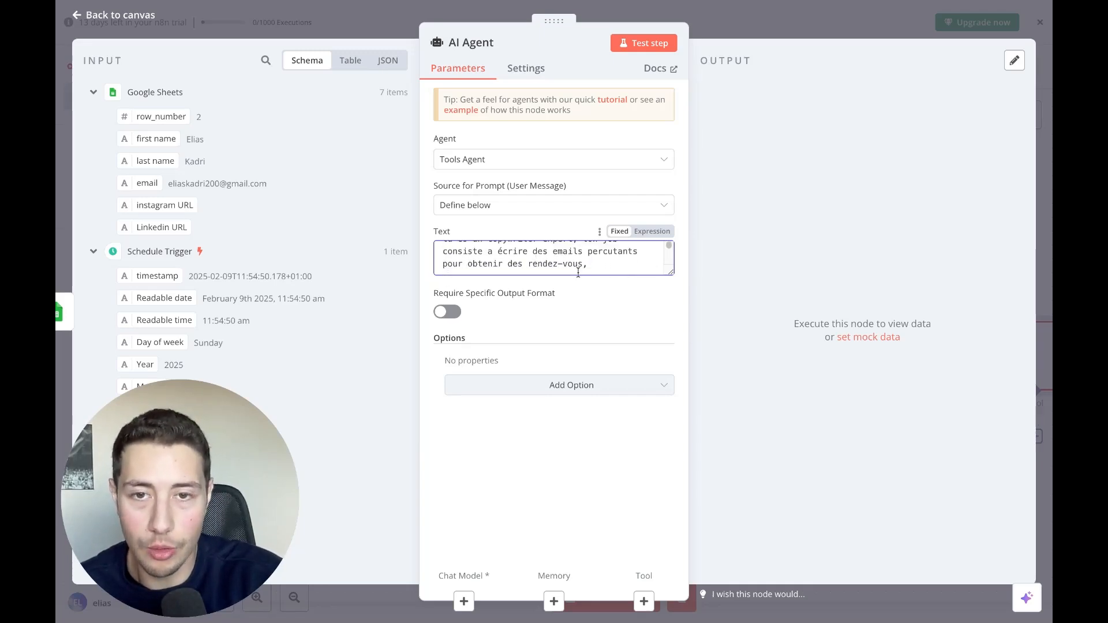
{"action": "scroll", "coordinate": [577, 271], "scroll_direction": "down", "scroll_amount": 1}
{"action": "scroll", "coordinate": [577, 271], "scroll_direction": "down", "scroll_amount": 2}
{"action": "scroll", "coordinate": [577, 270], "scroll_direction": "up", "scroll_amount": 2}
{"action": "scroll", "coordinate": [538, 266], "scroll_direction": "down", "scroll_amount": 2}
{"action": "scroll", "coordinate": [538, 265], "scroll_direction": "down", "scroll_amount": 2}
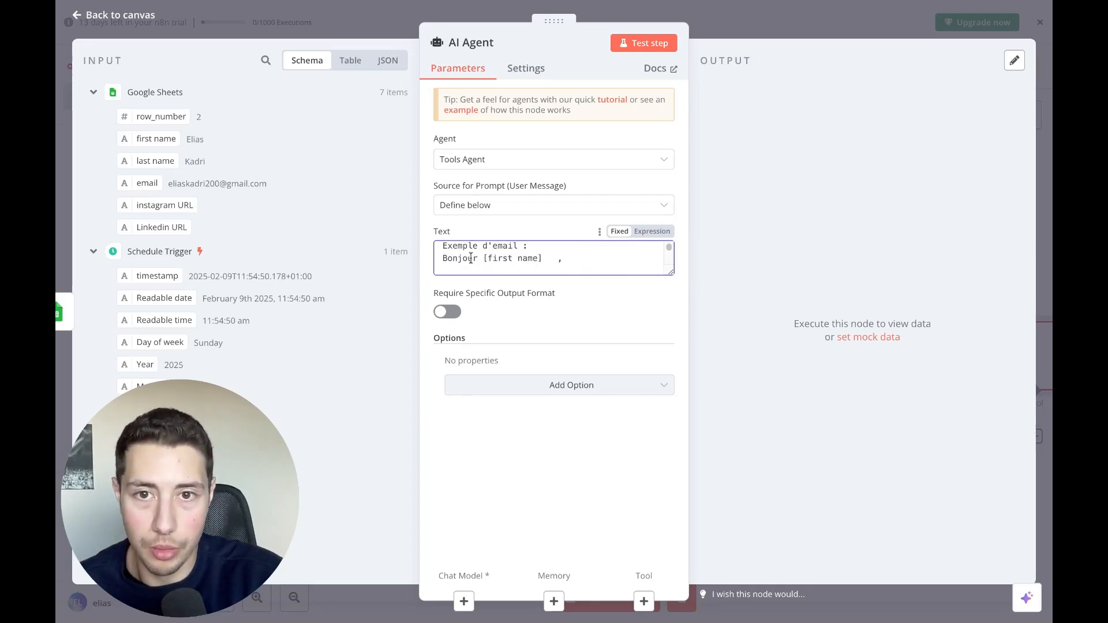
{"action": "scroll", "coordinate": [536, 263], "scroll_direction": "down", "scroll_amount": 3}
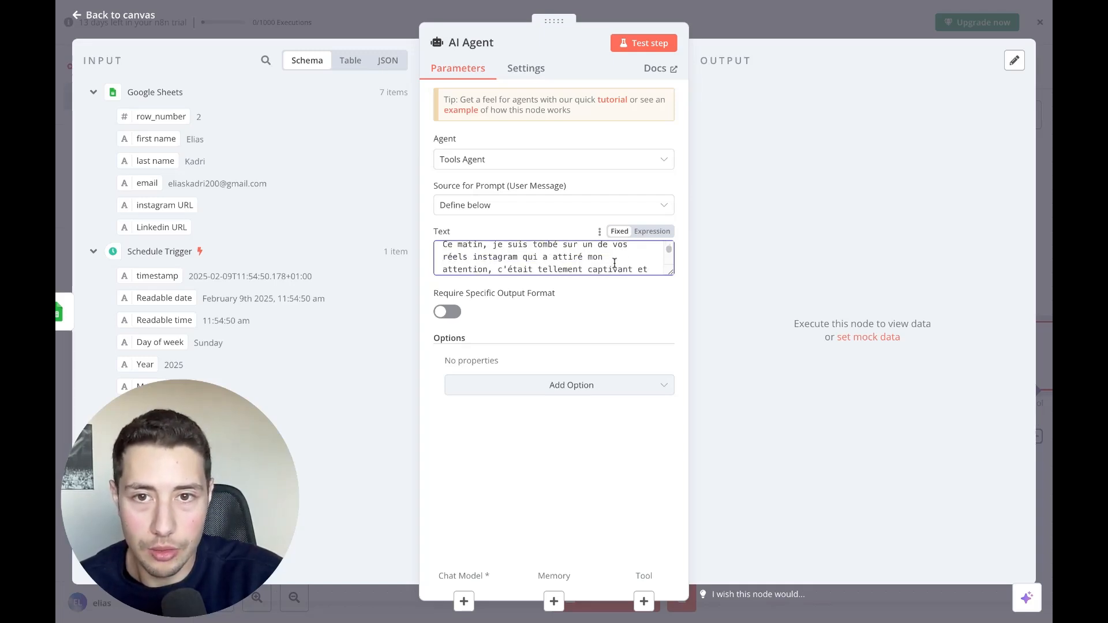
{"action": "scroll", "coordinate": [548, 263], "scroll_direction": "down", "scroll_amount": 2}
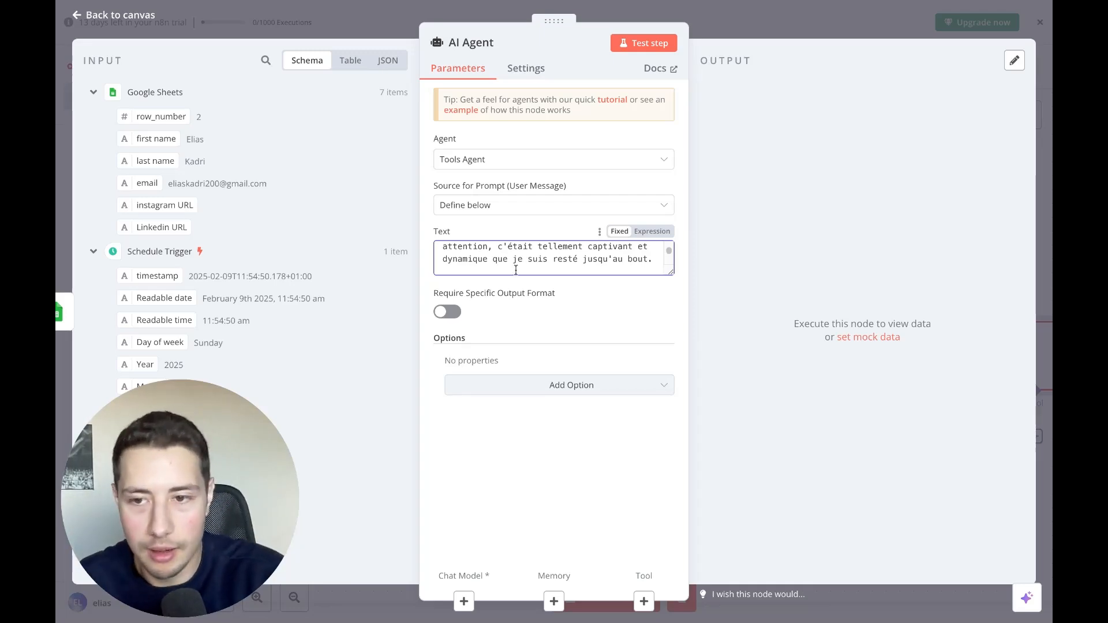
{"action": "scroll", "coordinate": [514, 270], "scroll_direction": "down", "scroll_amount": 1}
{"action": "scroll", "coordinate": [514, 269], "scroll_direction": "down", "scroll_amount": 1}
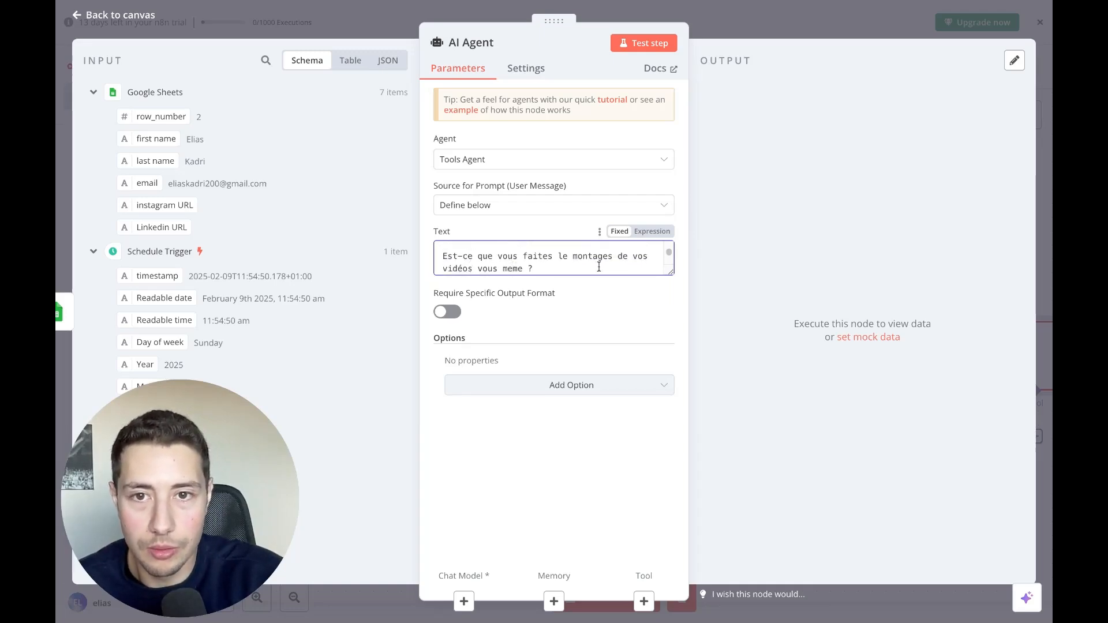
Step: Highlight the example email's question about who edits the videos, and read on to the closing line and signature
{"action": "key", "text": "shift+Left"}
{"action": "key", "text": "shift+Left"}
{"action": "key", "text": "shift+Left"}
{"action": "key", "text": "shift+Left"}
{"action": "key", "text": "shift+Left"}
{"action": "key", "text": "shift+Left"}
{"action": "key", "text": "shift+Left"}
{"action": "key", "text": "shift+Left"}
{"action": "key", "text": "shift+Left"}
{"action": "key", "text": "shift+Left"}
{"action": "key", "text": "shift+Left"}
{"action": "key", "text": "shift+Left"}
{"action": "key", "text": "shift+Left"}
{"action": "key", "text": "shift+Left"}
{"action": "key", "text": "shift+Left"}
{"action": "key", "text": "shift+Left"}
{"action": "key", "text": "shift+Left"}
{"action": "key", "text": "shift+Left"}
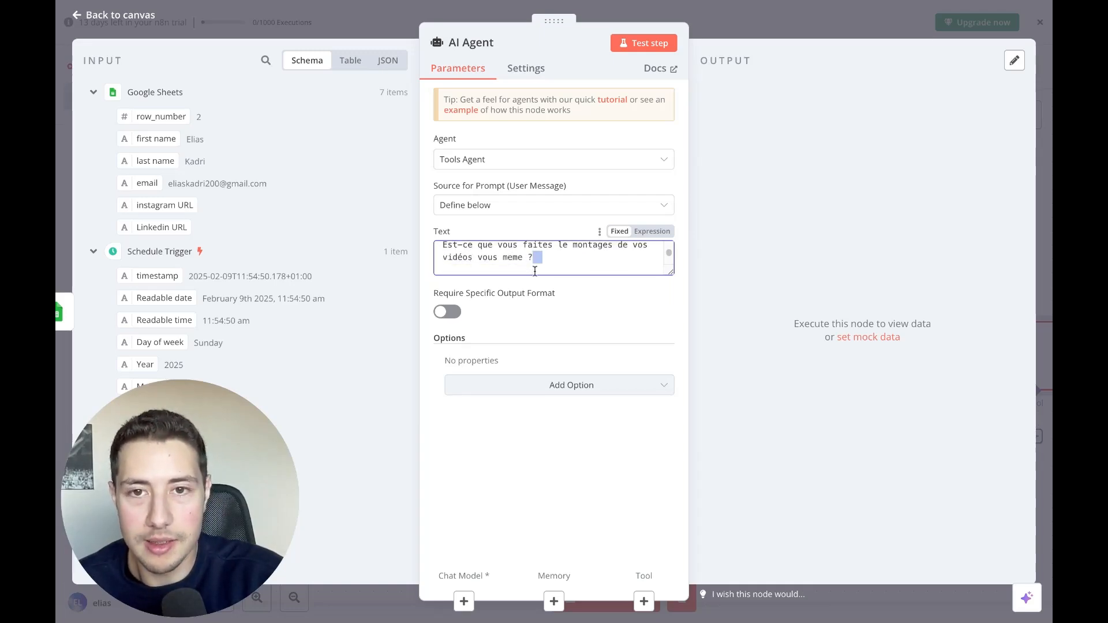
{"action": "key", "text": "shift+Up"}
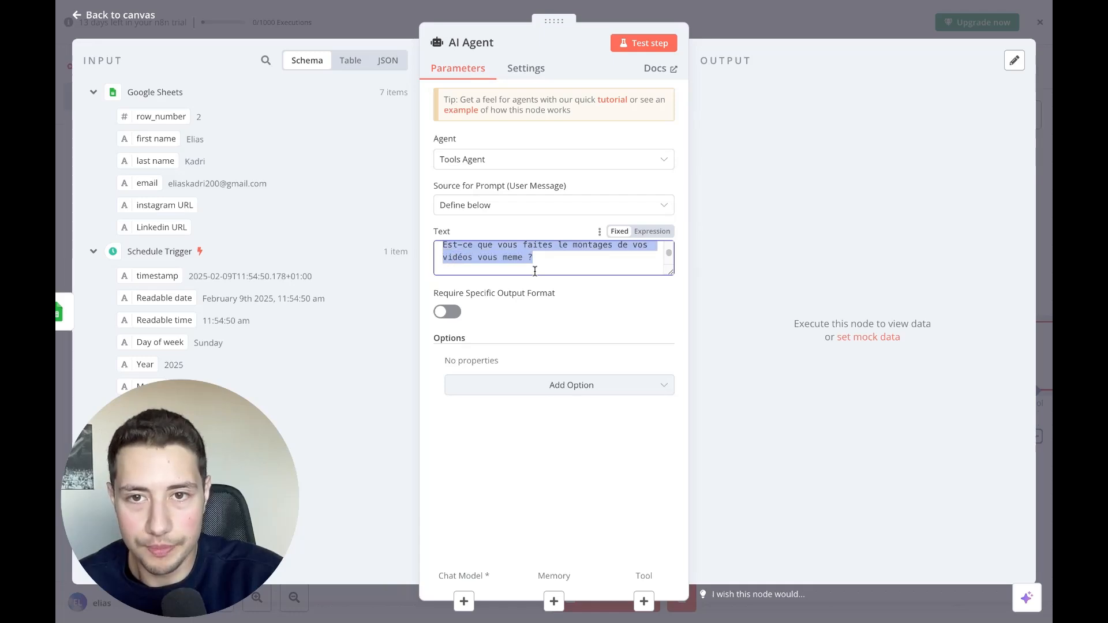
{"action": "left_click", "coordinate": [497, 257]}
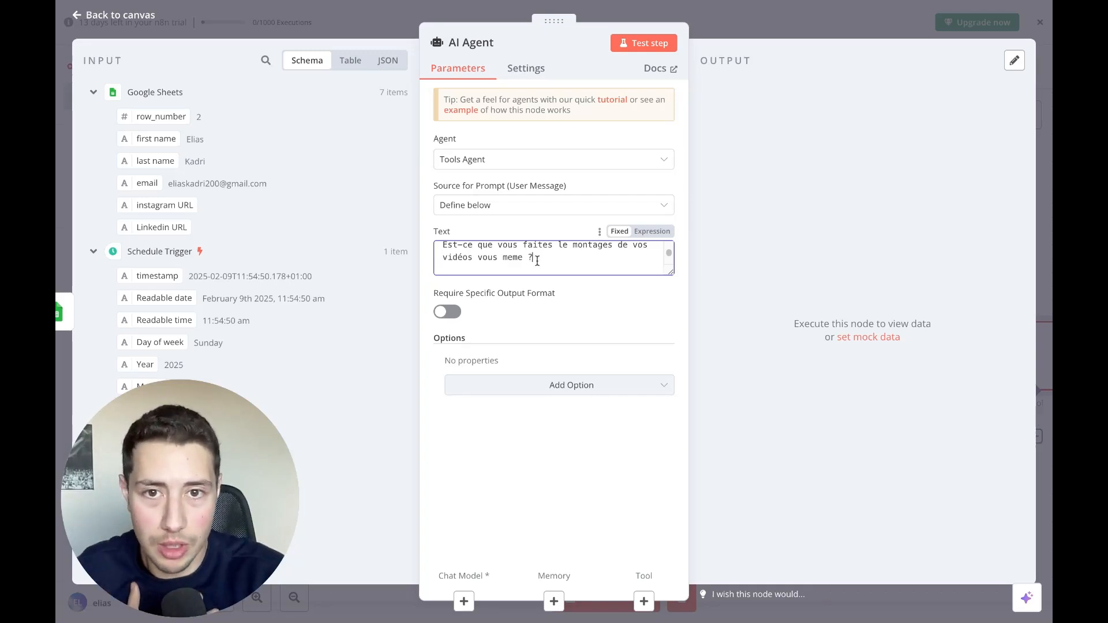
{"action": "scroll", "coordinate": [537, 263], "scroll_direction": "down", "scroll_amount": 2}
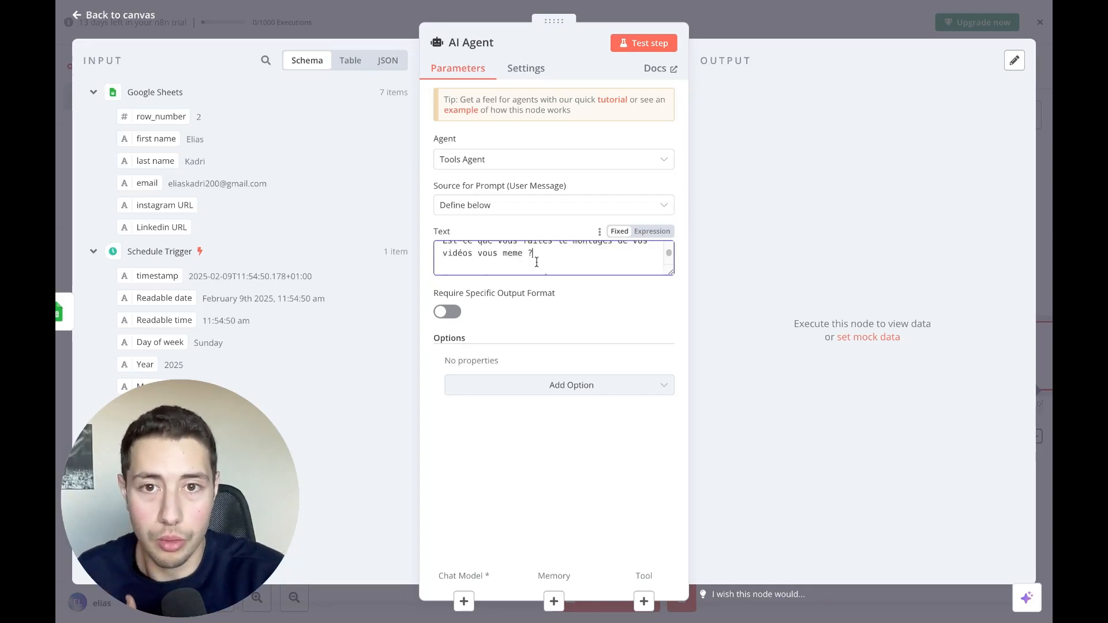
{"action": "scroll", "coordinate": [474, 265], "scroll_direction": "down", "scroll_amount": 1}
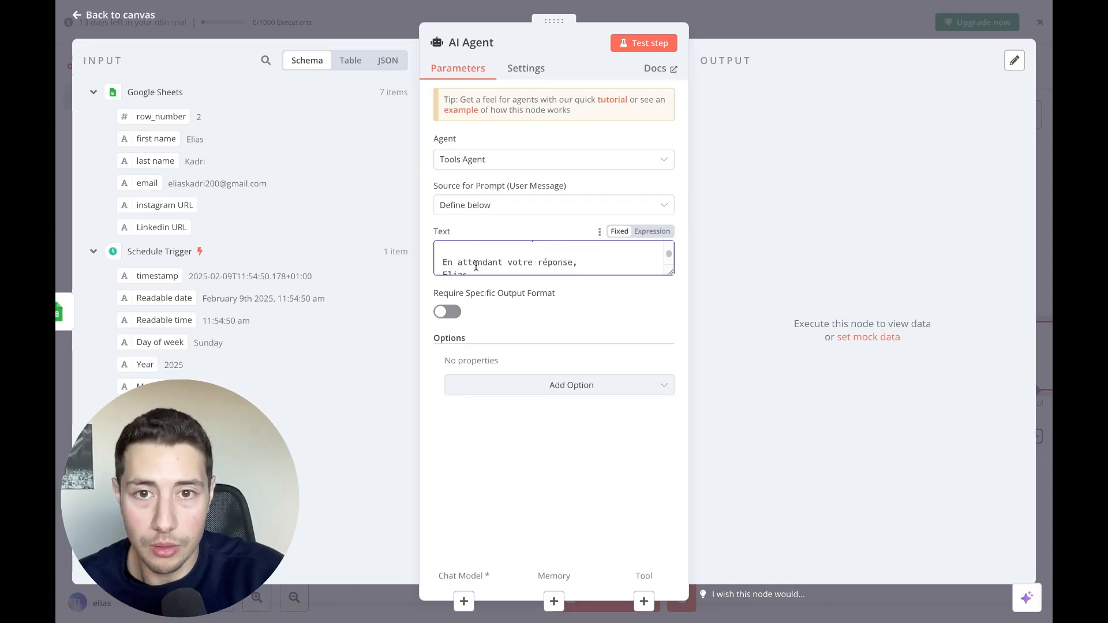
{"action": "scroll", "coordinate": [532, 266], "scroll_direction": "down", "scroll_amount": 1}
Step: Add the output instruction below the example email: only the script, no symbols, in paragraph form, ending with "et facile a lire"
{"action": "left_click", "coordinate": [532, 266]}
{"action": "key", "text": "ctrl+v"}
{"action": "scroll", "coordinate": [530, 265], "scroll_direction": "down", "scroll_amount": 1}
{"action": "double_click", "coordinate": [444, 253]}
{"action": "left_click", "coordinate": [473, 258]}
{"action": "scroll", "coordinate": [529, 263], "scroll_direction": "down", "scroll_amount": 1}
{"action": "left_click", "coordinate": [518, 260]}
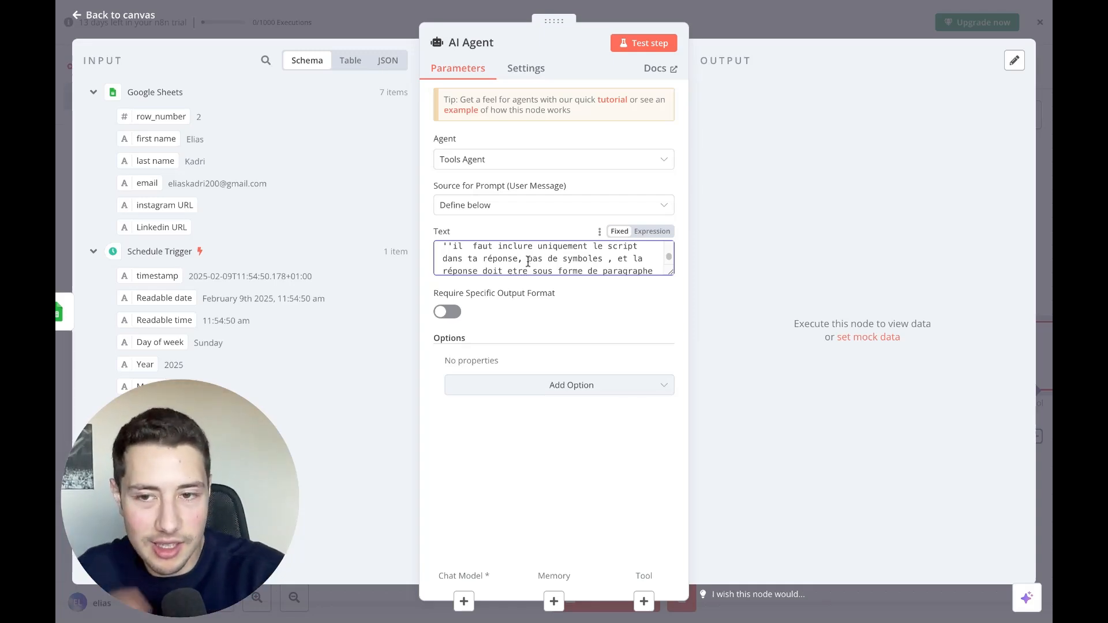
{"action": "scroll", "coordinate": [529, 262], "scroll_direction": "down", "scroll_amount": 1}
{"action": "left_click", "coordinate": [654, 268]}
{"action": "type", "text": "et facile a lire \""}
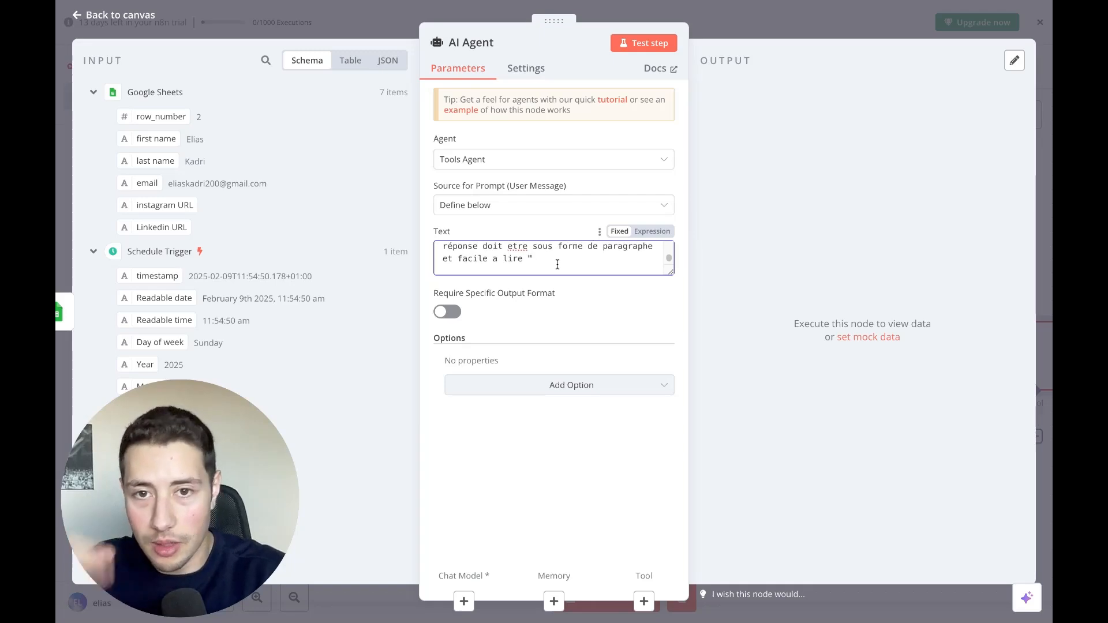
Step: Delete the pasted expressions after the first name, last name and email labels in the prompt's data section
{"action": "scroll", "coordinate": [555, 263], "scroll_direction": "down", "scroll_amount": 1}
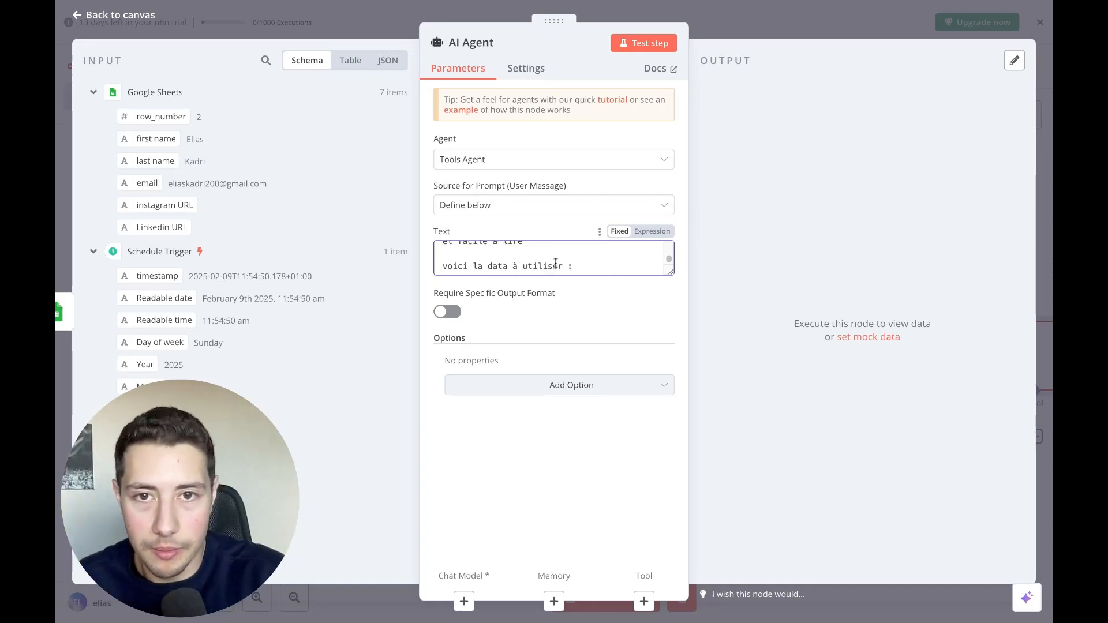
{"action": "scroll", "coordinate": [577, 258], "scroll_direction": "down", "scroll_amount": 1}
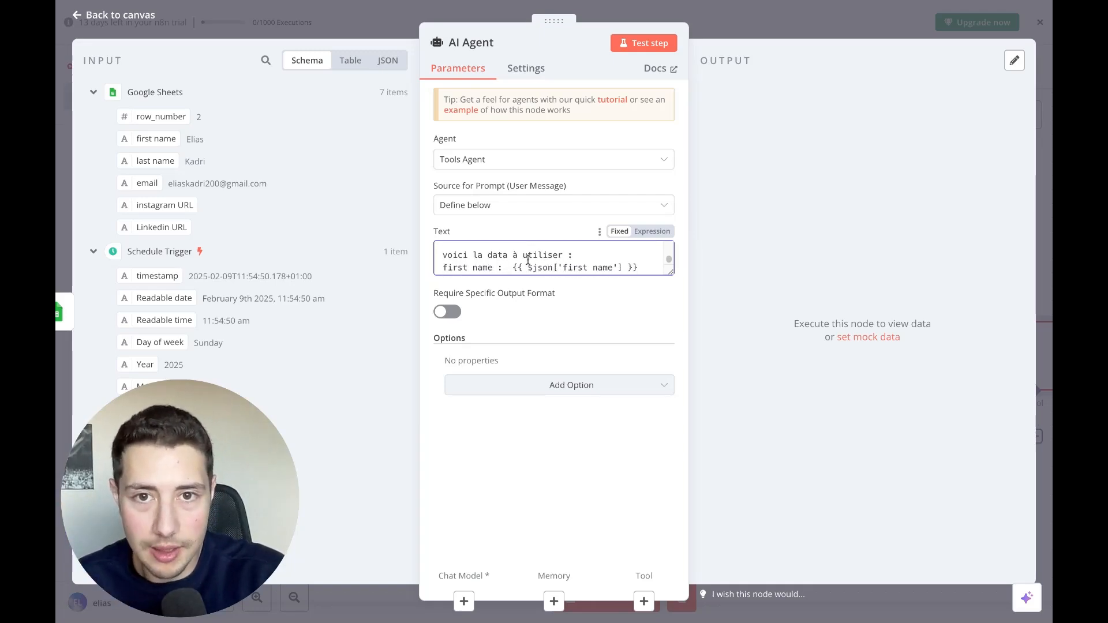
{"action": "scroll", "coordinate": [512, 266], "scroll_direction": "down", "scroll_amount": 1}
{"action": "scroll", "coordinate": [512, 267], "scroll_direction": "down", "scroll_amount": 1}
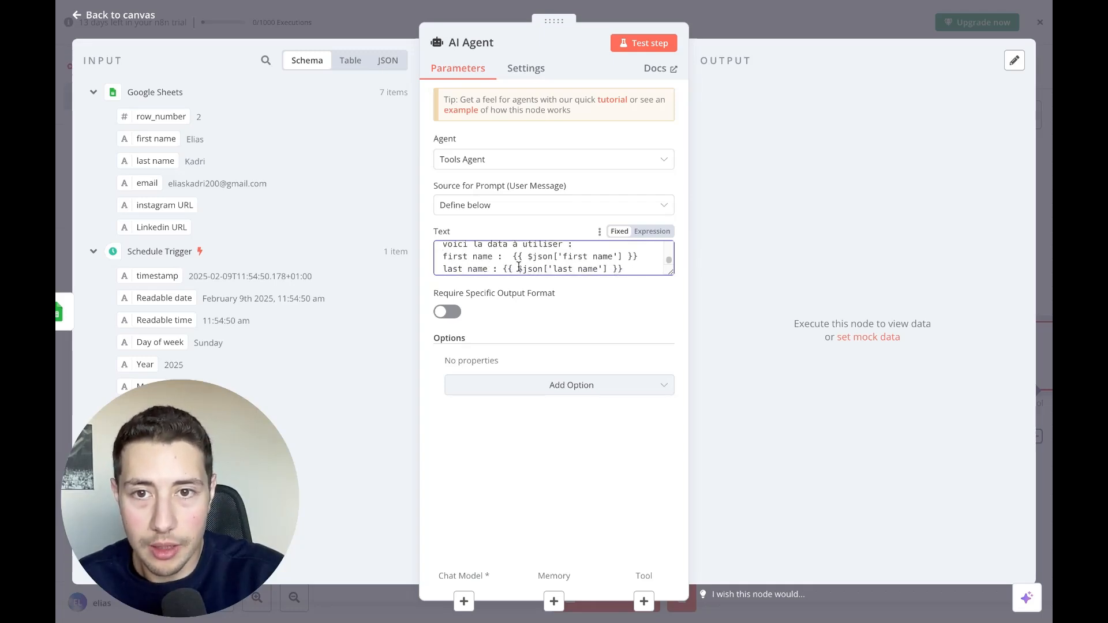
{"action": "left_click_drag", "start_coordinate": [508, 260], "coordinate": [633, 261]}
{"action": "key", "text": "BackSpace"}
{"action": "left_click_drag", "start_coordinate": [503, 270], "coordinate": [619, 270]}
{"action": "key", "text": "BackSpace"}
{"action": "scroll", "coordinate": [531, 270], "scroll_direction": "down", "scroll_amount": 1}
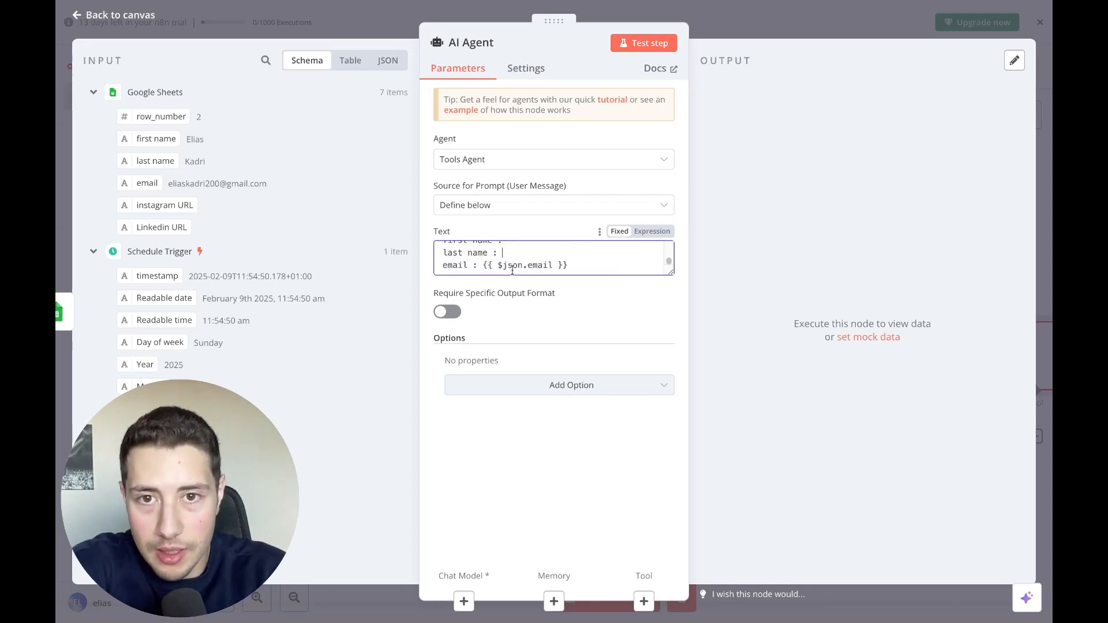
{"action": "left_click_drag", "start_coordinate": [485, 266], "coordinate": [569, 266]}
{"action": "key", "text": "BackSpace"}
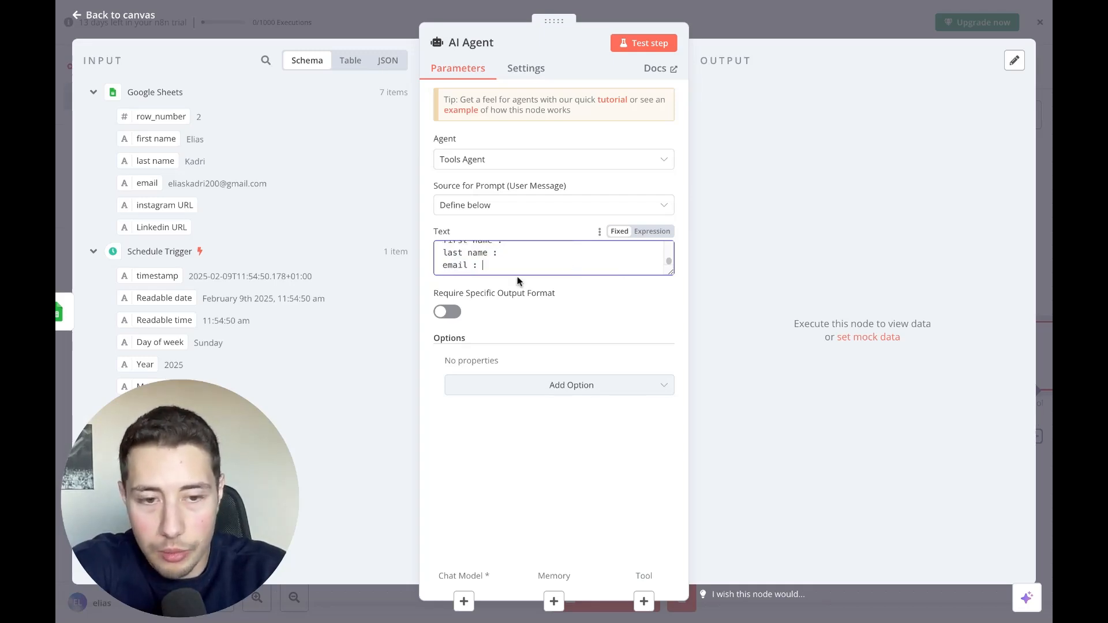
{"action": "key", "text": "Return"}
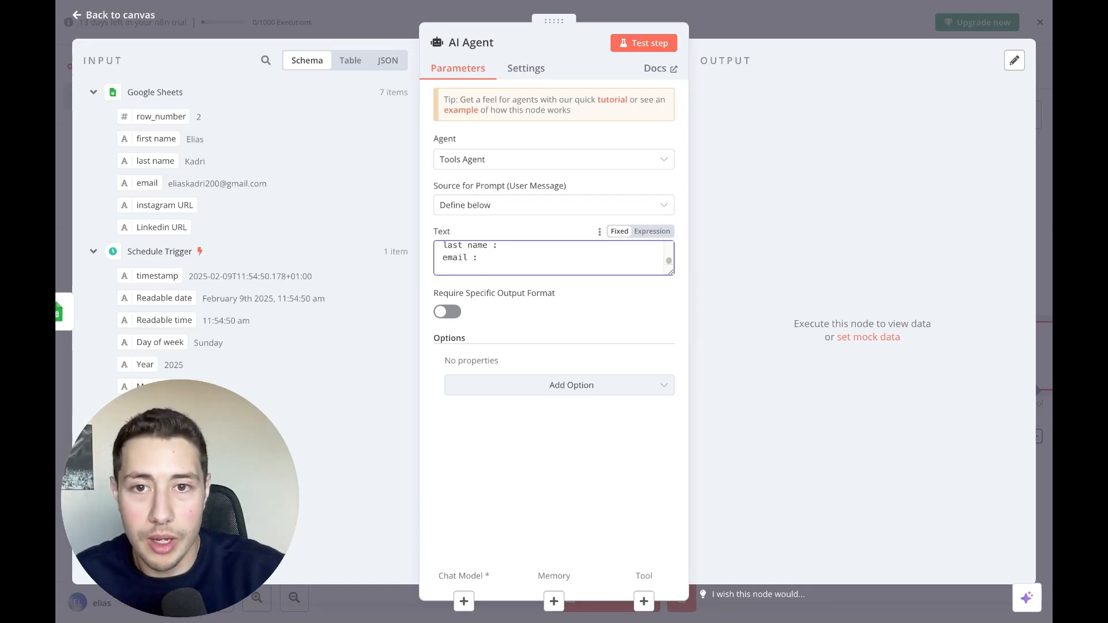
Step: Insert the Google Sheets first name field as an expression after the "first name :" label in the prompt
{"action": "scroll", "coordinate": [512, 254], "scroll_direction": "up", "scroll_amount": 2}
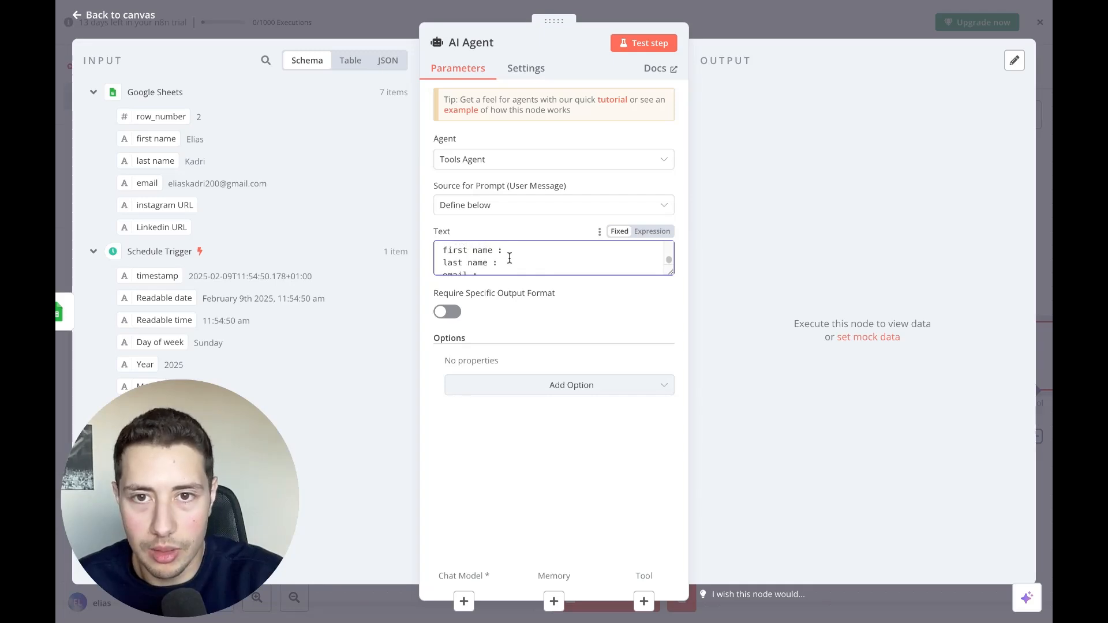
{"action": "left_click", "coordinate": [510, 253]}
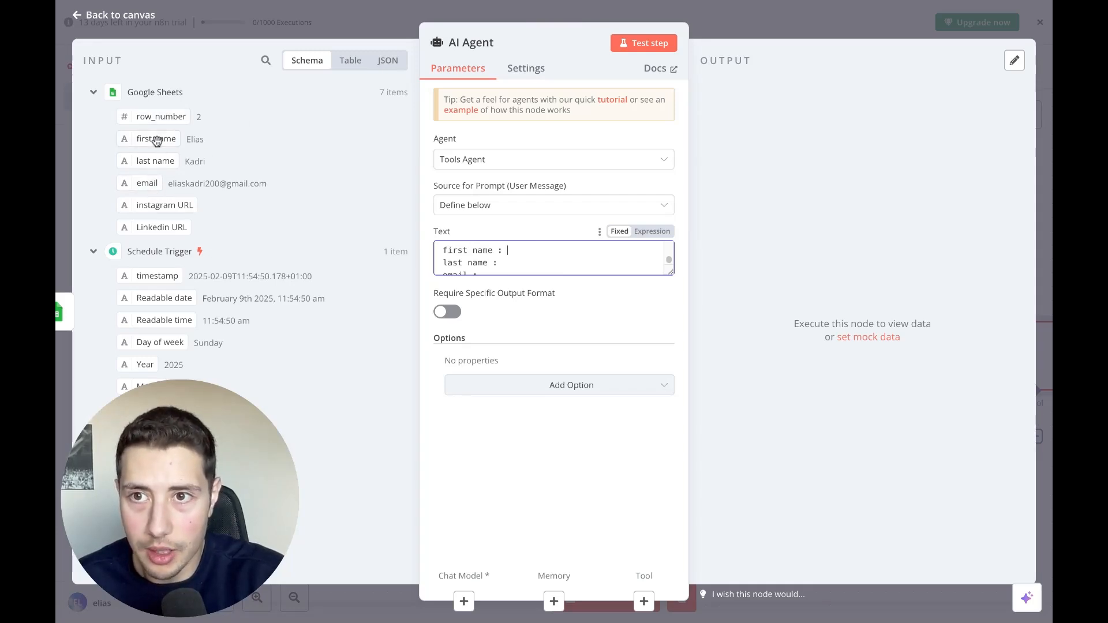
{"action": "left_click_drag", "start_coordinate": [159, 141], "coordinate": [460, 251]}
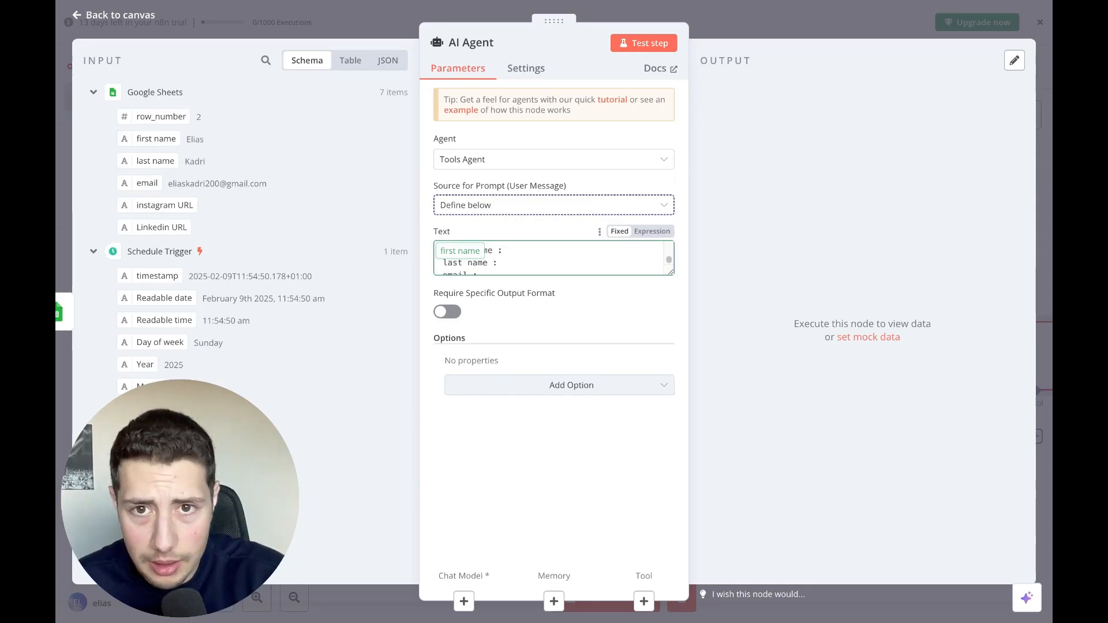
{"action": "left_click_drag", "start_coordinate": [460, 251], "coordinate": [460, 251]}
{"action": "scroll", "coordinate": [511, 271], "scroll_direction": "down", "scroll_amount": 10}
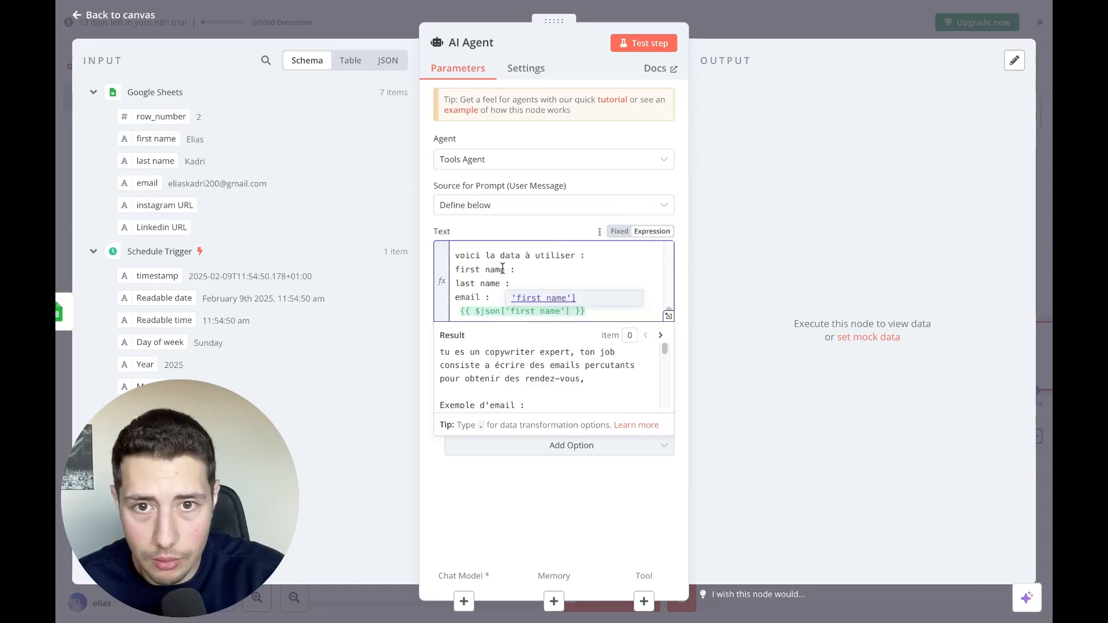
{"action": "left_click", "coordinate": [471, 302]}
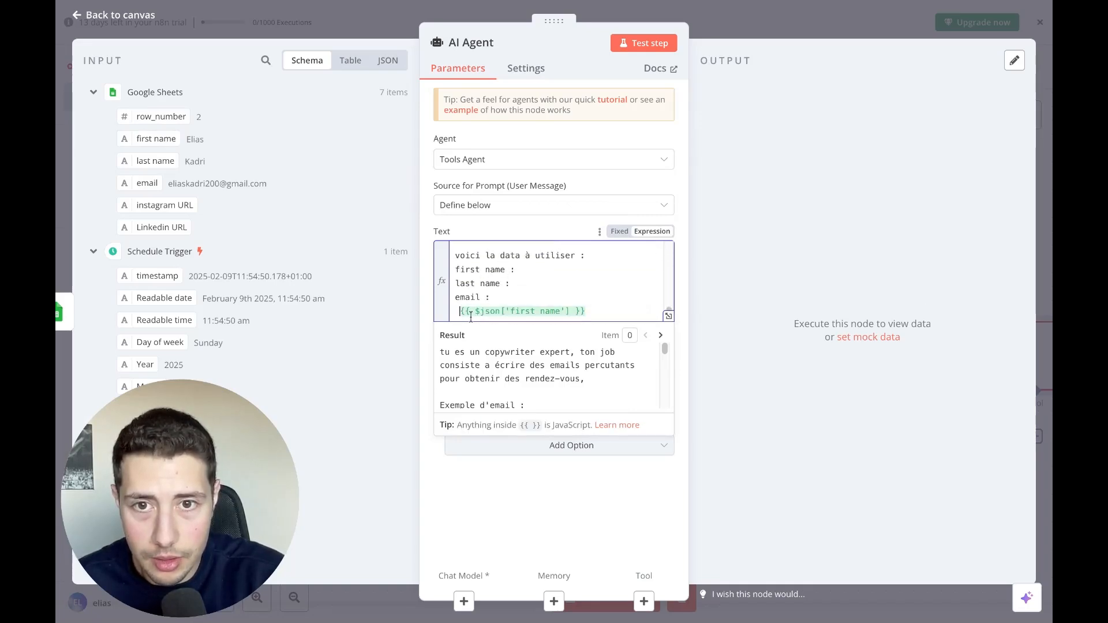
{"action": "key", "text": "BackSpace"}
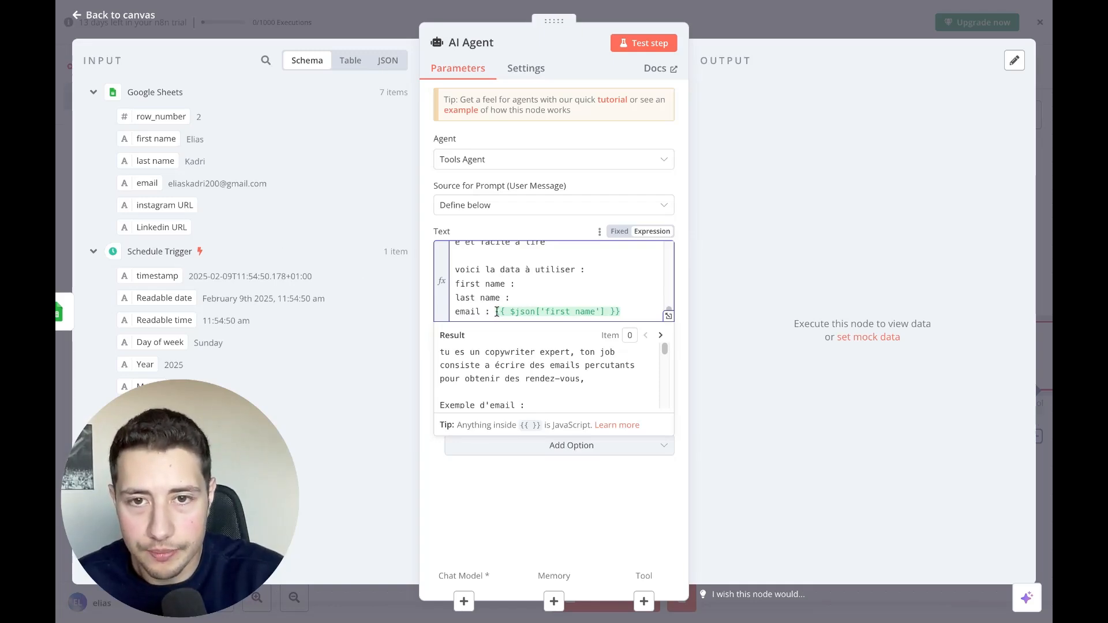
{"action": "left_click_drag", "start_coordinate": [493, 312], "coordinate": [624, 312]}
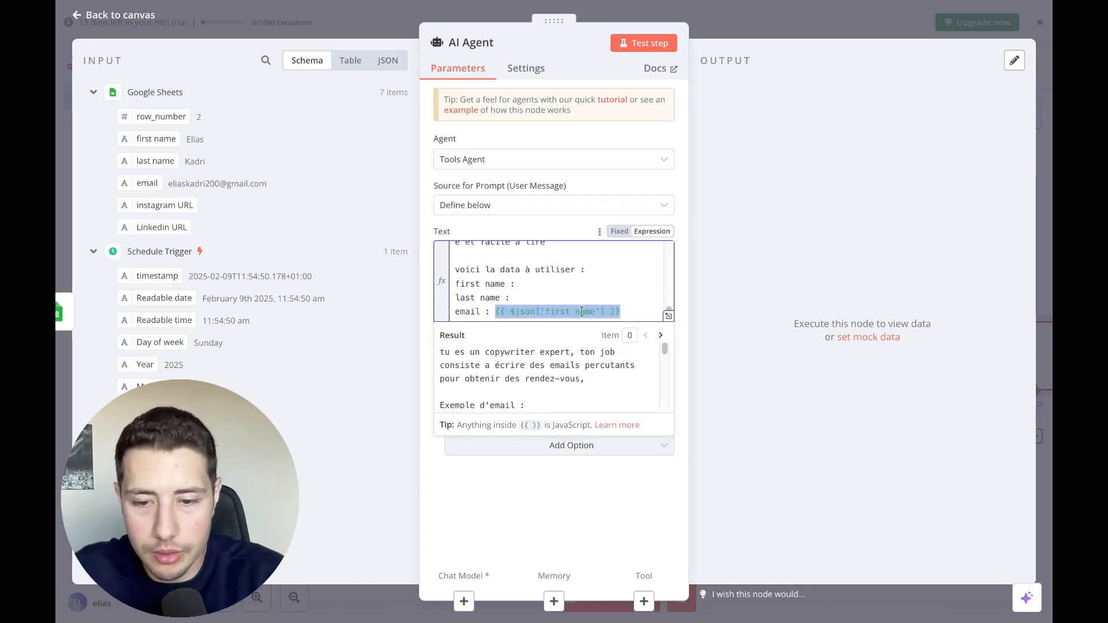
{"action": "key", "text": "ctrl+x"}
{"action": "left_click", "coordinate": [527, 287]}
{"action": "key", "text": "ctrl+v"}
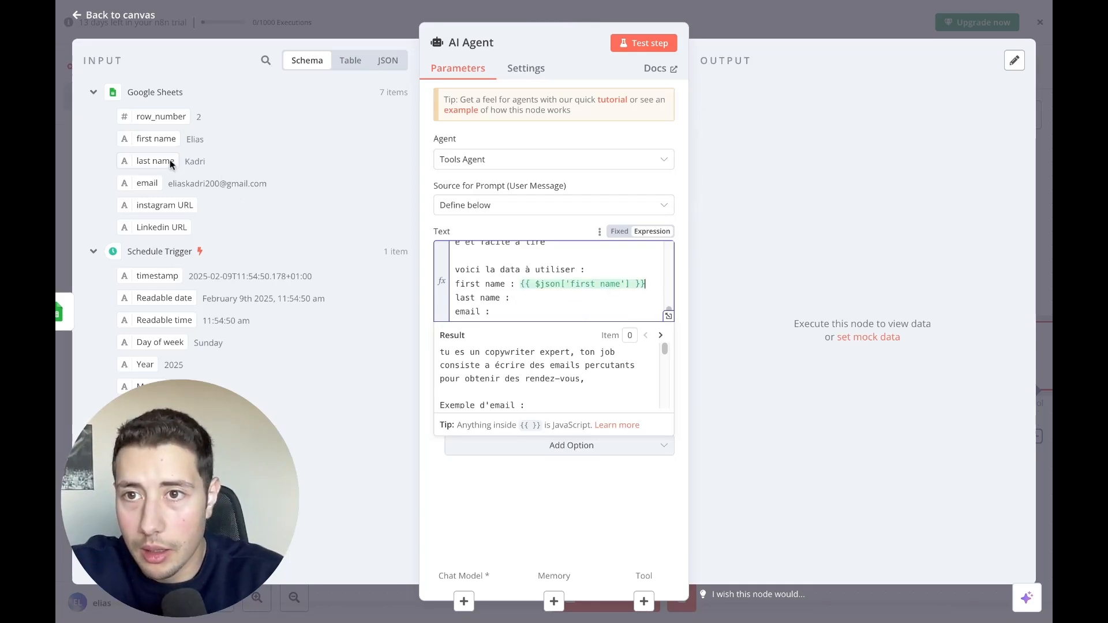
Step: Insert the Google Sheets last name and email fields after their matching labels in the prompt
{"action": "left_click_drag", "start_coordinate": [156, 161], "coordinate": [533, 302]}
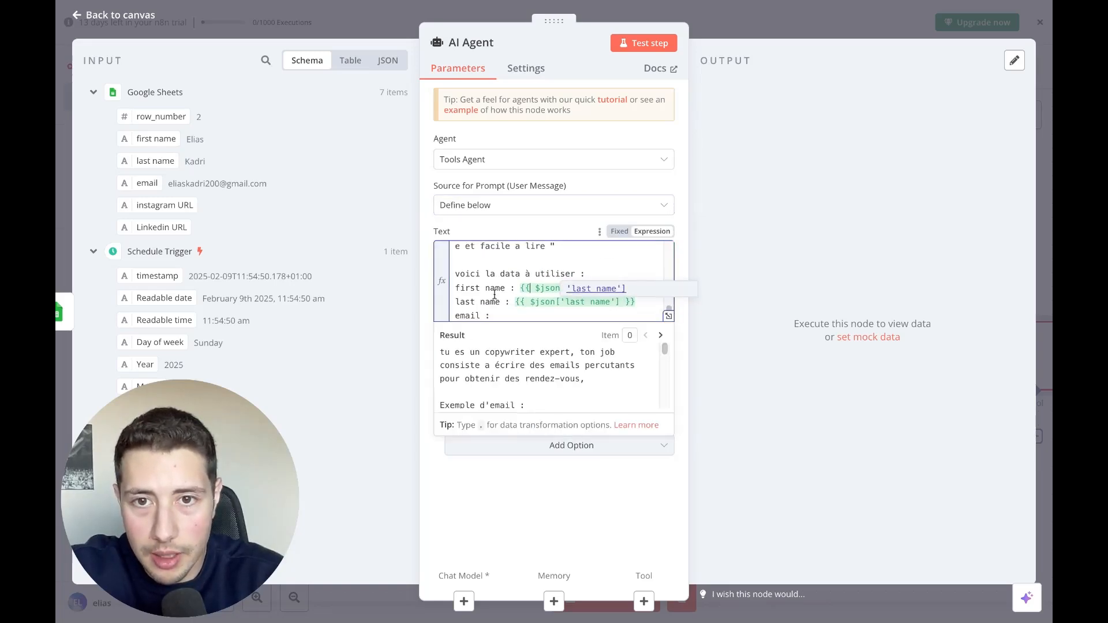
{"action": "left_click", "coordinate": [497, 311]}
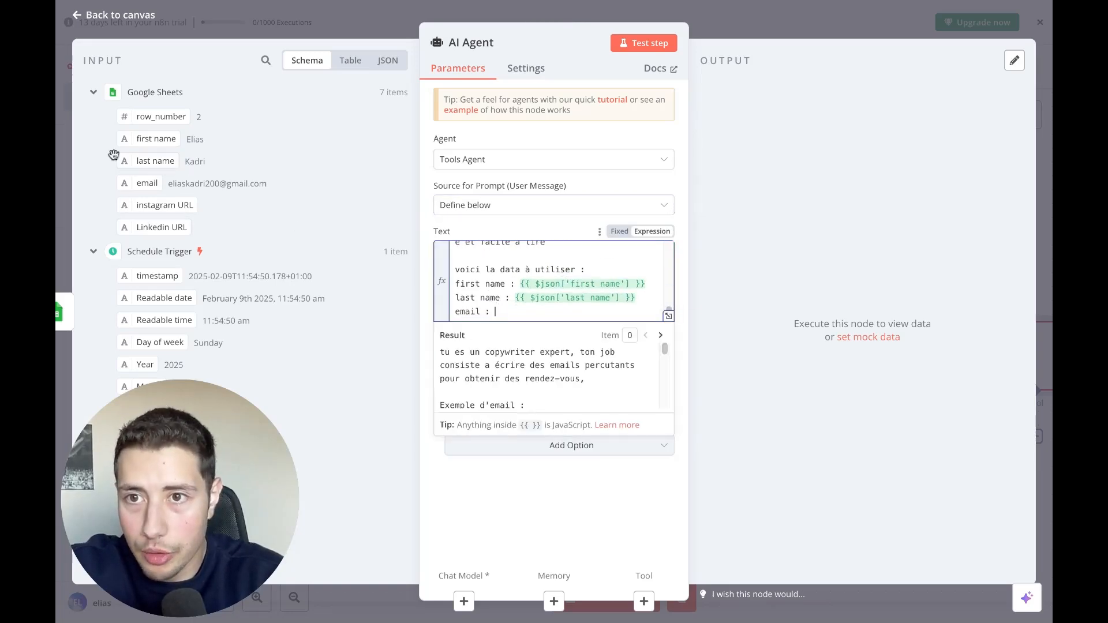
{"action": "left_click_drag", "start_coordinate": [141, 182], "coordinate": [512, 313]}
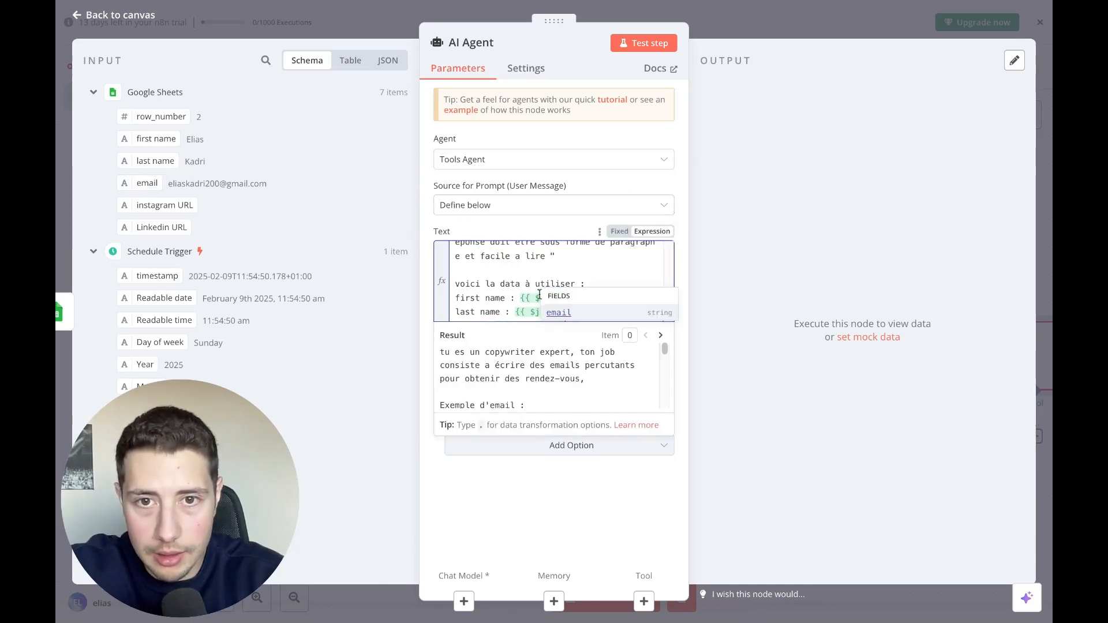
{"action": "left_click", "coordinate": [424, 313]}
Step: Test the AI Agent step, return to the canvas and save the workflow
{"action": "scroll", "coordinate": [554, 280], "scroll_direction": "up", "scroll_amount": 5}
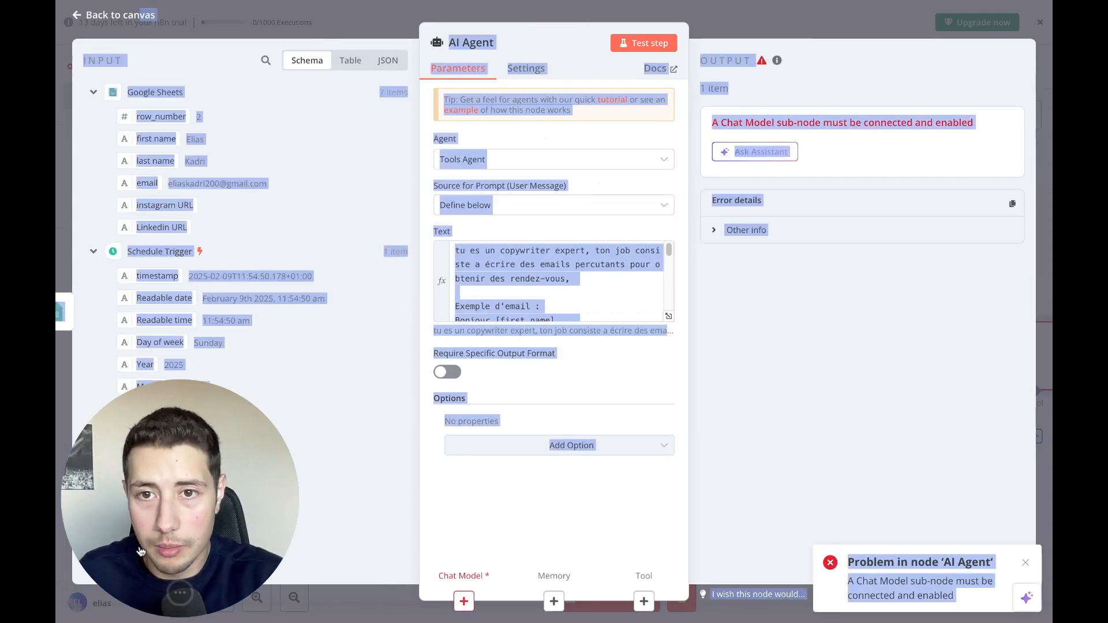
{"action": "left_click", "coordinate": [141, 19]}
{"action": "left_click", "coordinate": [842, 70]}
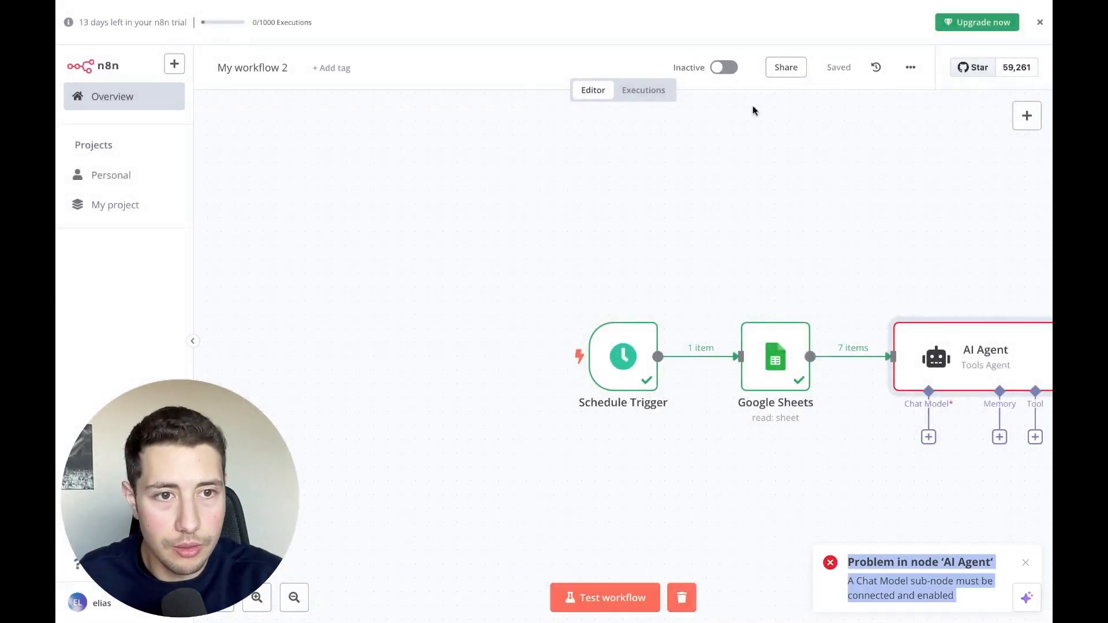
Step: Attach an OpenAI Chat Model to the AI Agent's chat model connection
{"action": "left_click", "coordinate": [929, 438]}
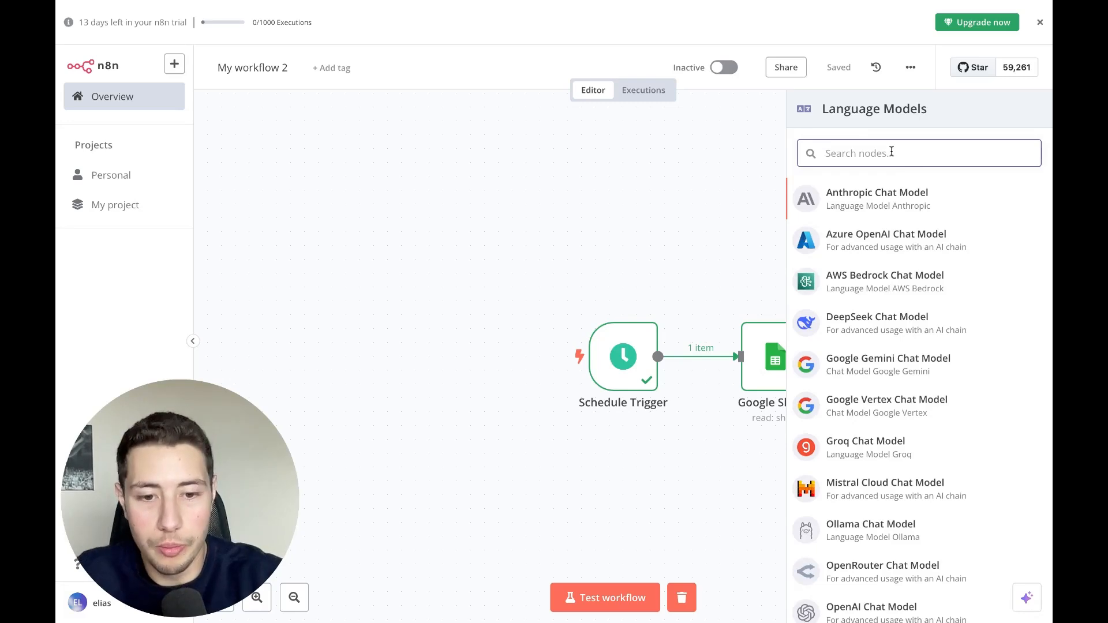
{"action": "type", "text": "ope"}
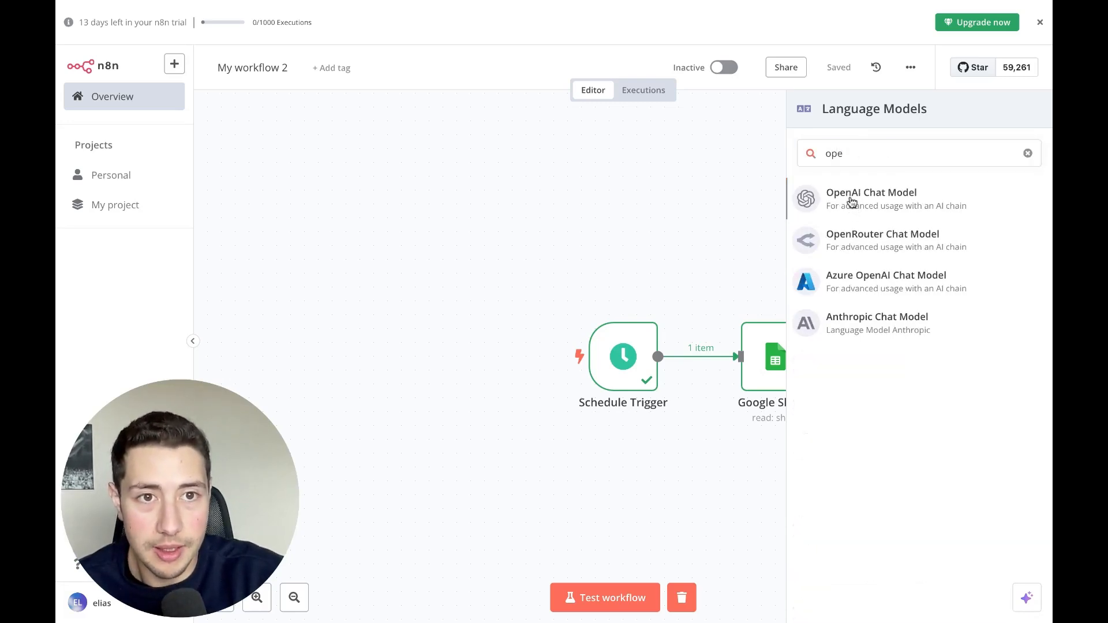
{"action": "left_click", "coordinate": [851, 202]}
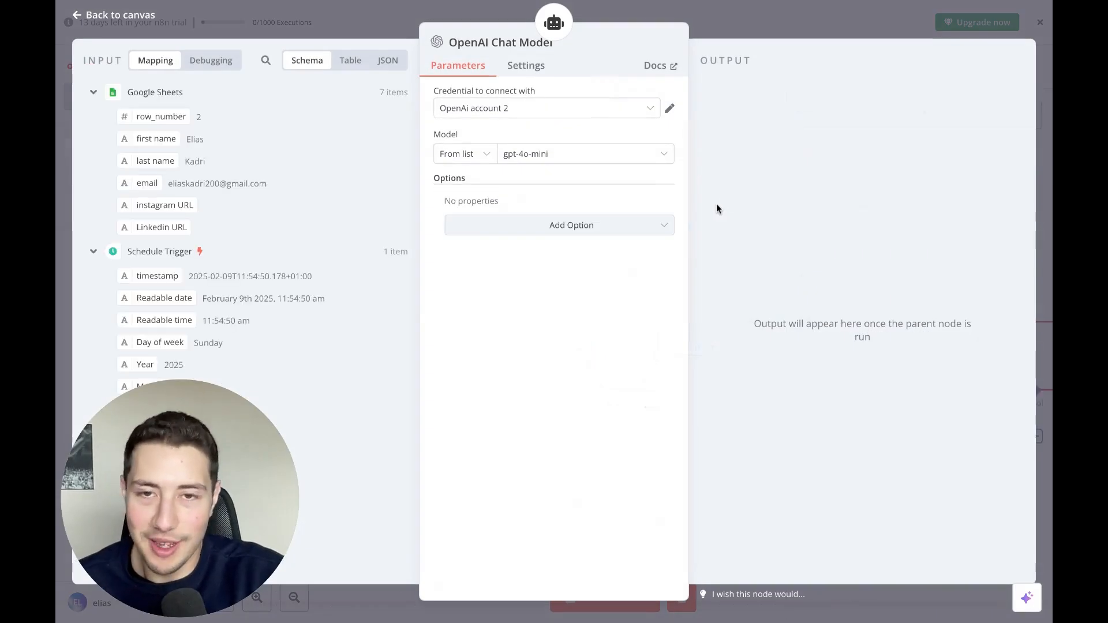
Step: Look over the available OpenAI credentials and choose aion-labs/aion-1.0 as the chat model
{"action": "left_click", "coordinate": [566, 110]}
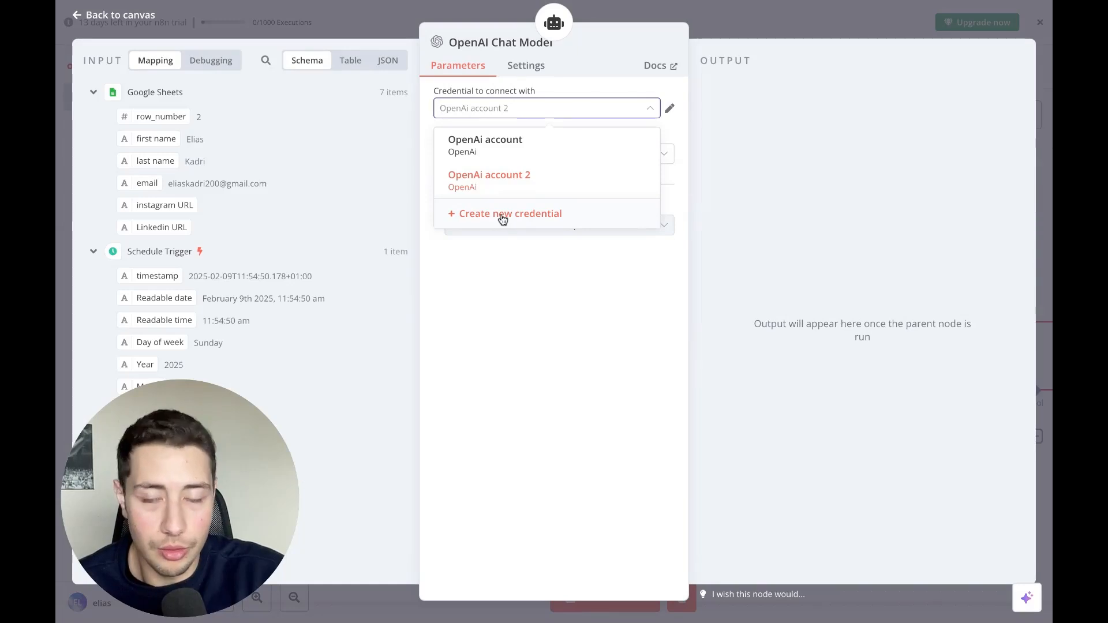
{"action": "left_click", "coordinate": [514, 251]}
{"action": "left_click", "coordinate": [515, 157]}
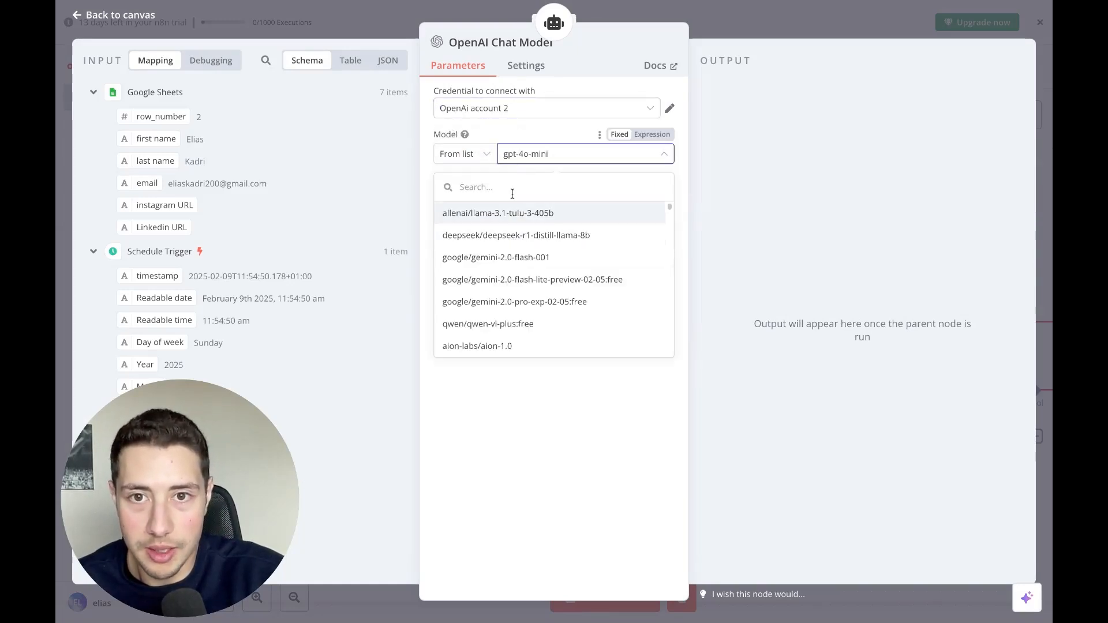
{"action": "left_click", "coordinate": [532, 348]}
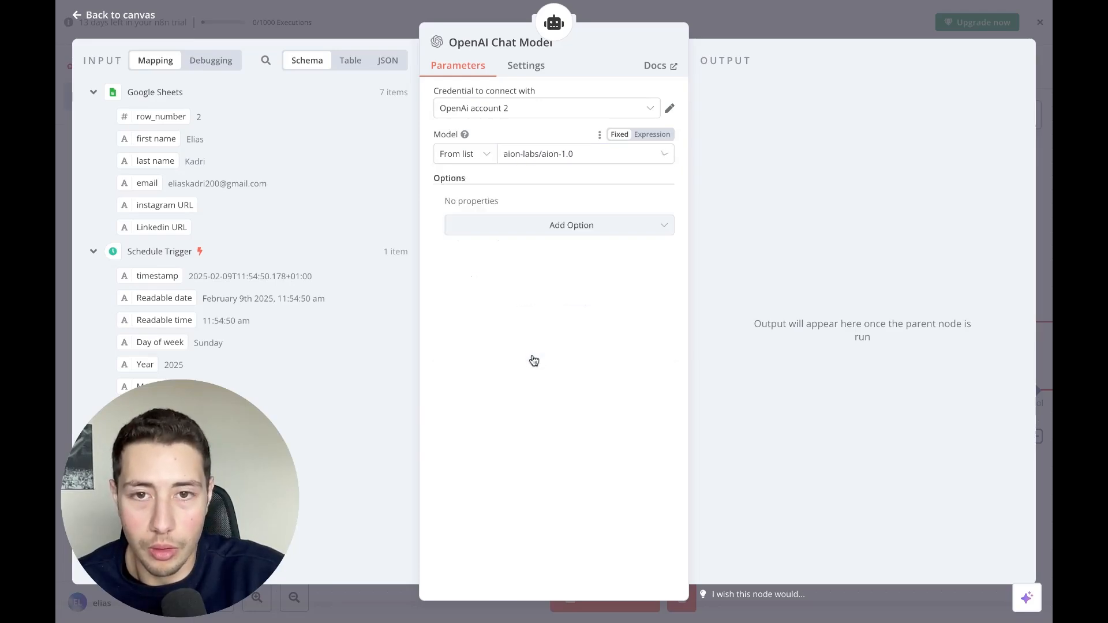
Step: Start a new OpenAI credential for the chat model and switch to OpenRouter's API keys page
{"action": "left_click", "coordinate": [523, 109]}
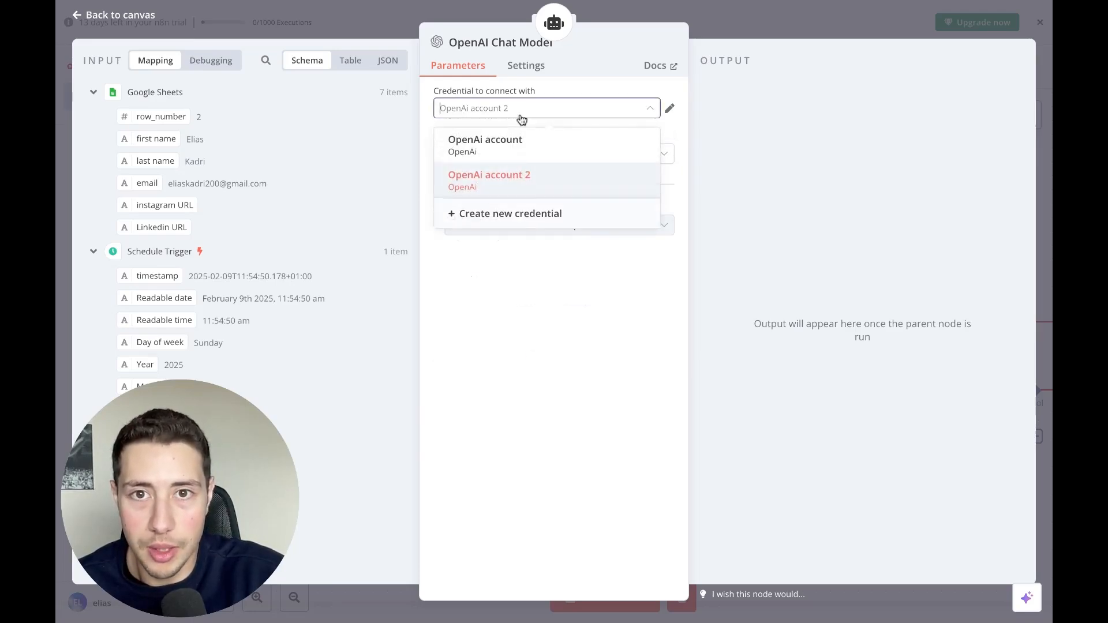
{"action": "left_click", "coordinate": [520, 223]}
{"action": "left_click", "coordinate": [523, 233]}
{"action": "left_click", "coordinate": [566, 185]}
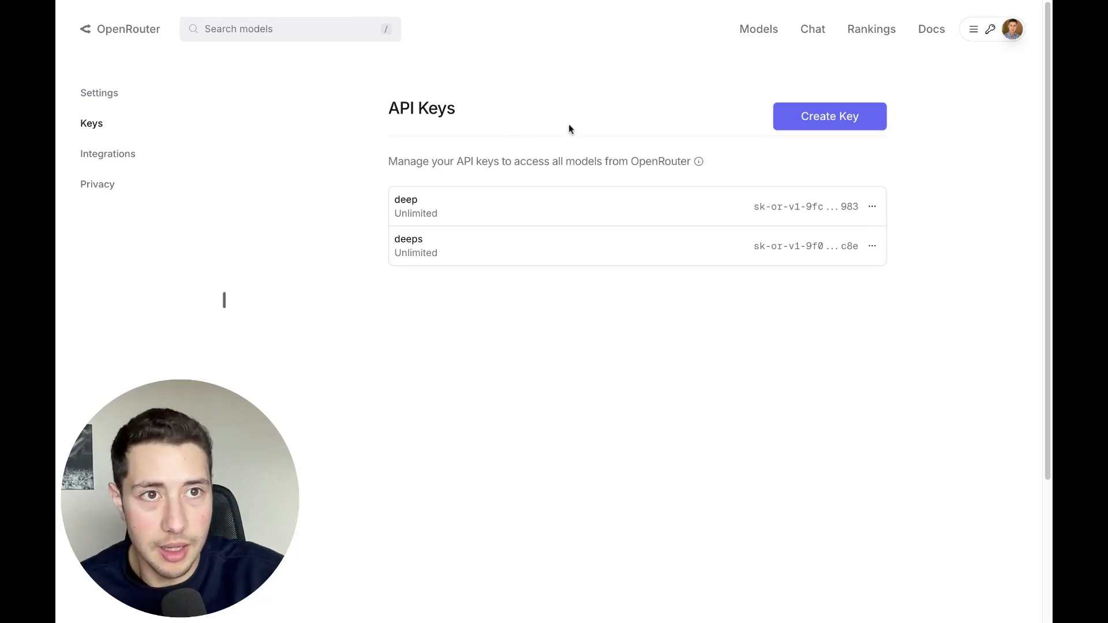
Step: Search OpenRouter's models for "deep" and open the DeepSeek: R1 Distill Llama 8B page
{"action": "left_click", "coordinate": [281, 33]}
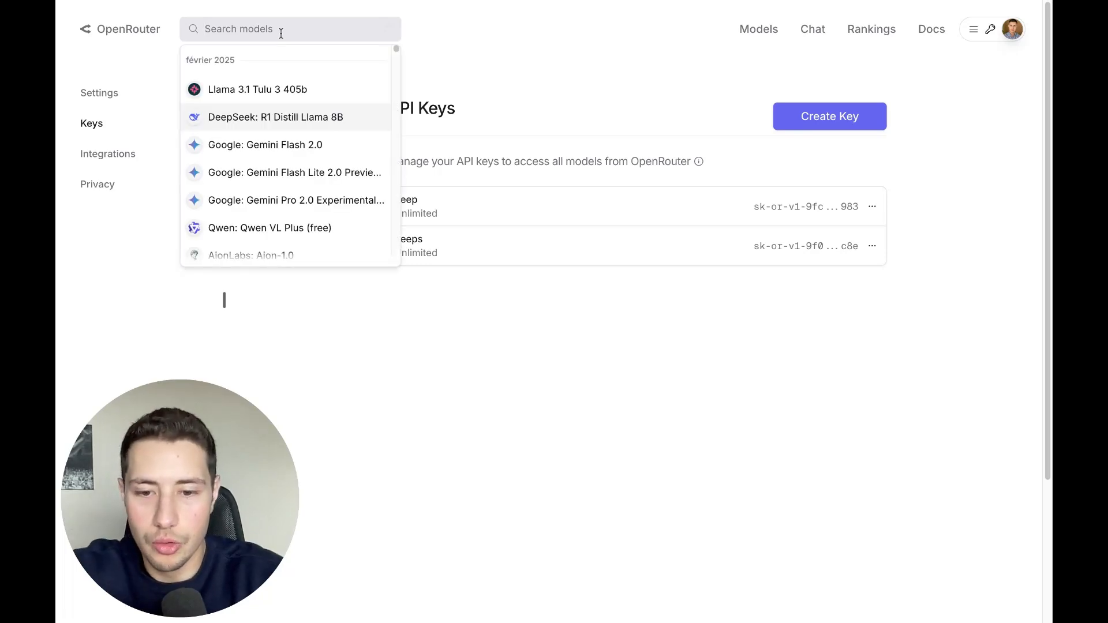
{"action": "type", "text": "deep"}
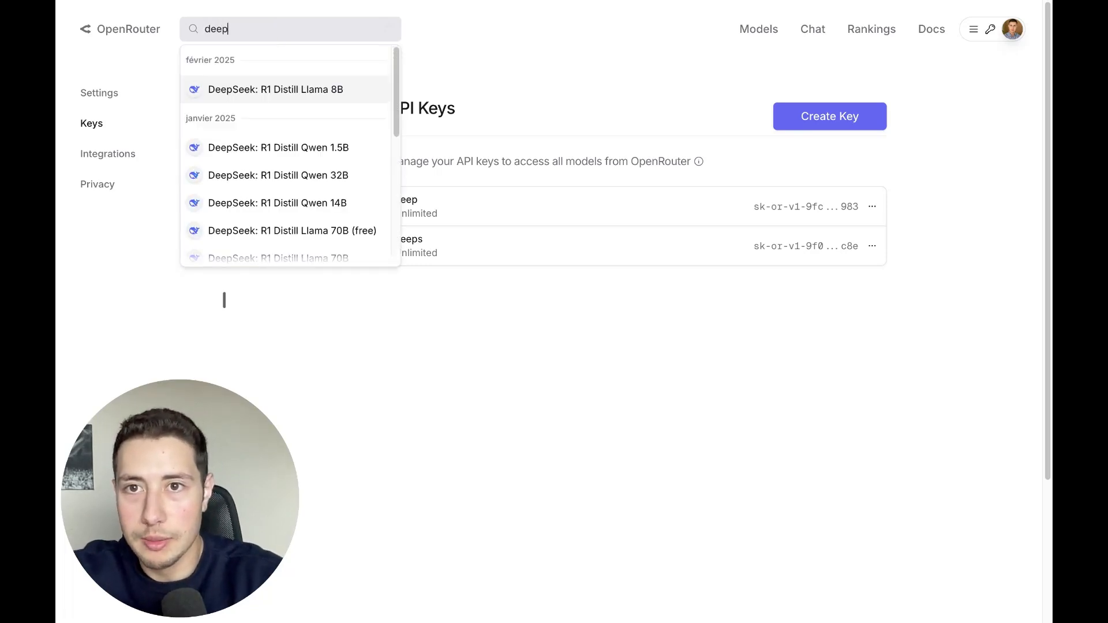
{"action": "scroll", "coordinate": [277, 173], "scroll_direction": "down", "scroll_amount": 5}
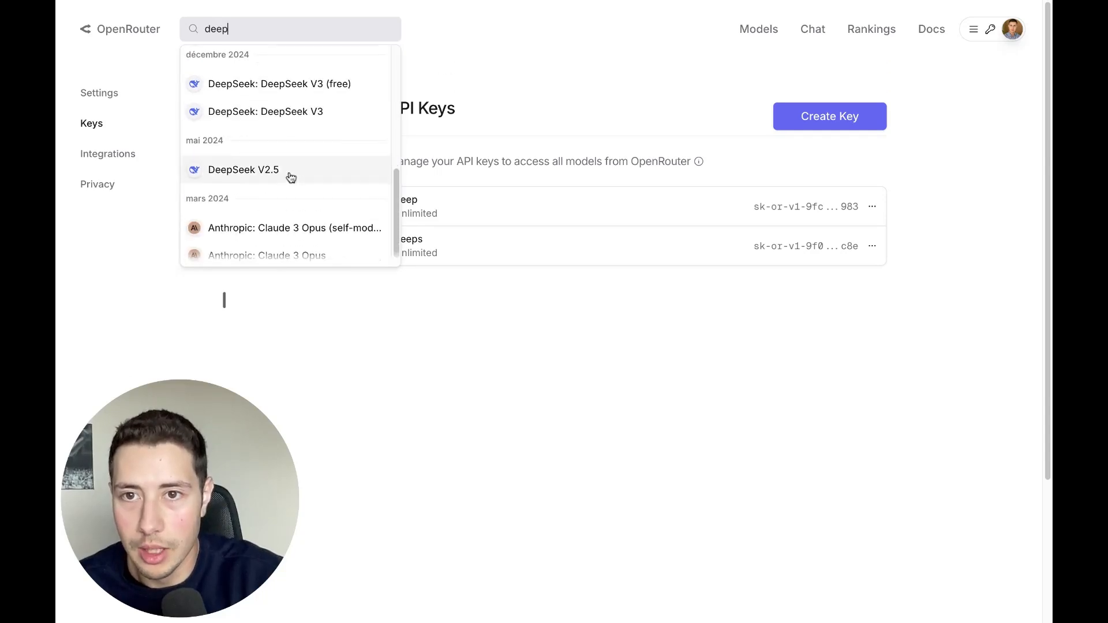
{"action": "scroll", "coordinate": [286, 174], "scroll_direction": "up", "scroll_amount": 6}
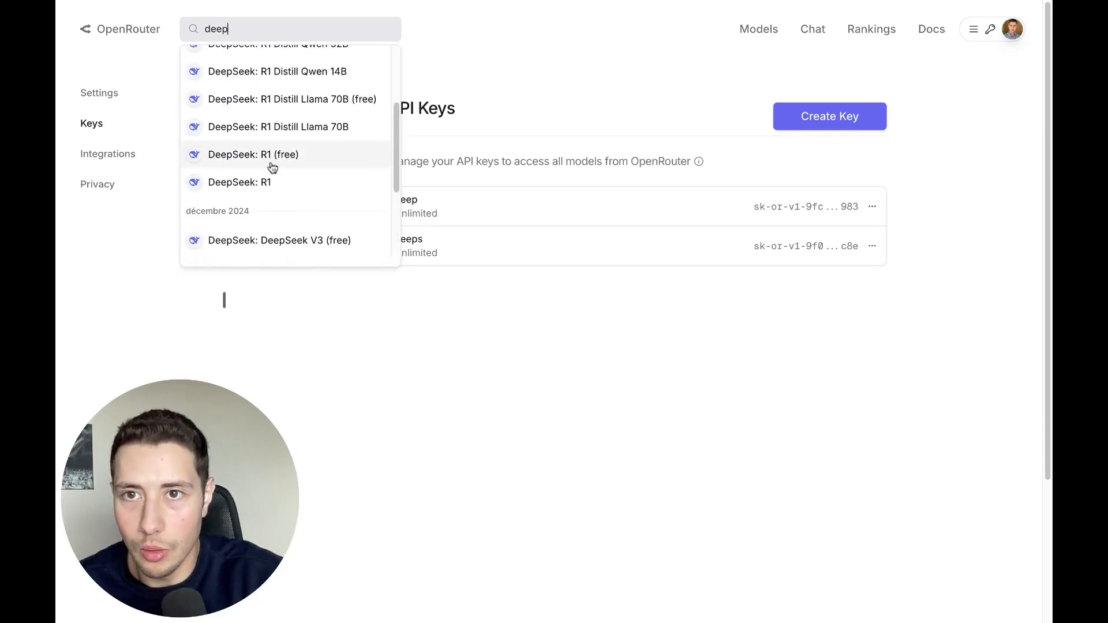
{"action": "scroll", "coordinate": [280, 178], "scroll_direction": "up", "scroll_amount": 3}
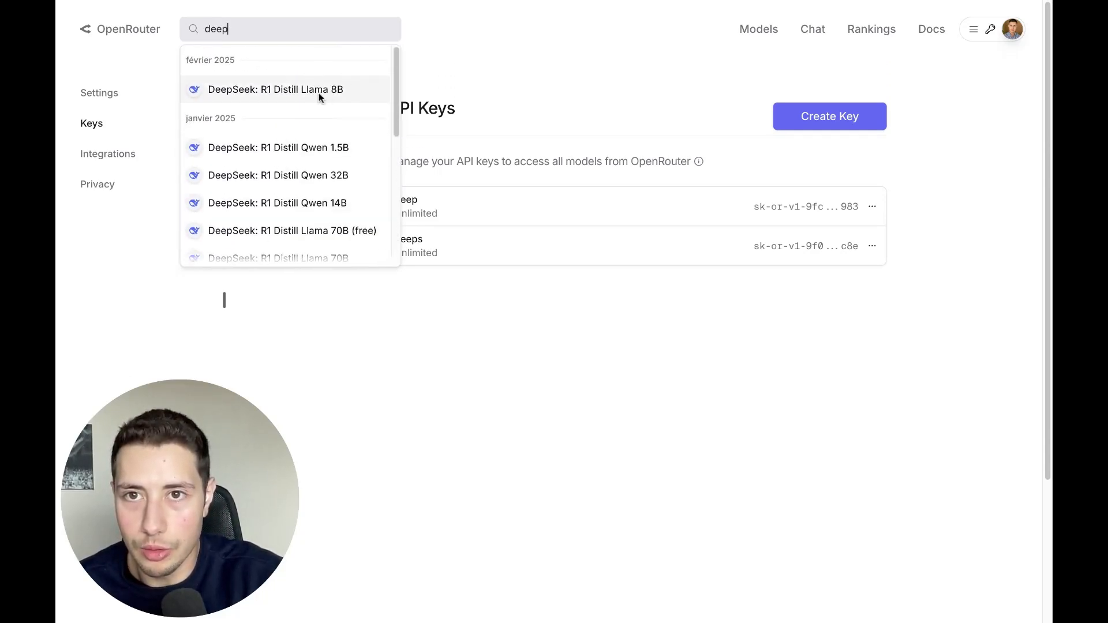
{"action": "left_click", "coordinate": [321, 91]}
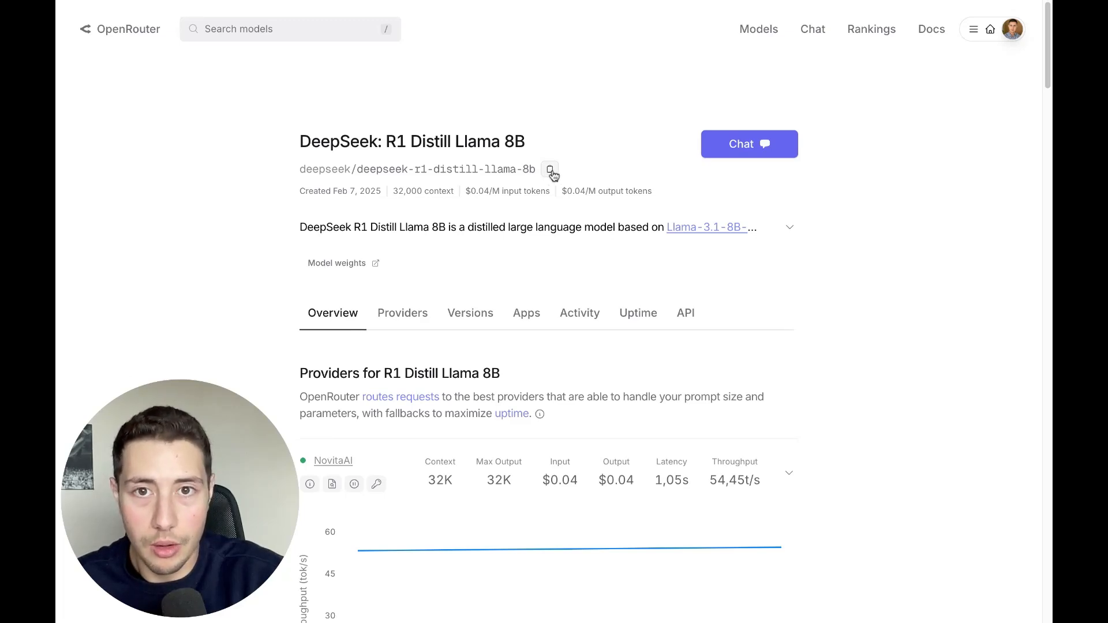
Step: Create an OpenRouter API key named "chatbot deepseek" with no credit limit and copy the key
{"action": "left_click", "coordinate": [973, 29]}
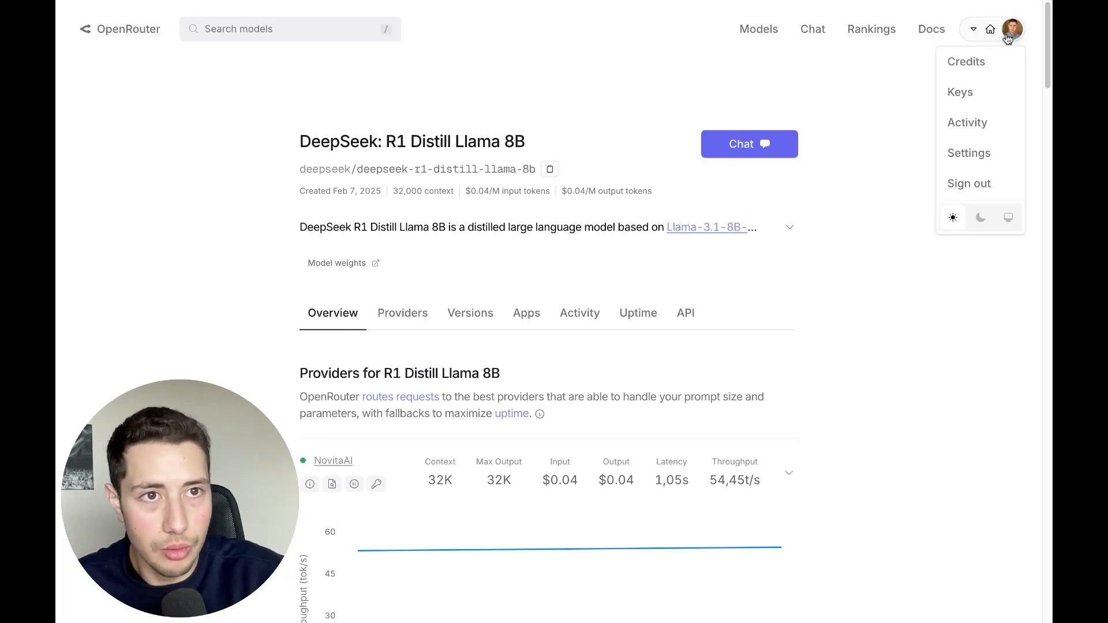
{"action": "left_click", "coordinate": [961, 93]}
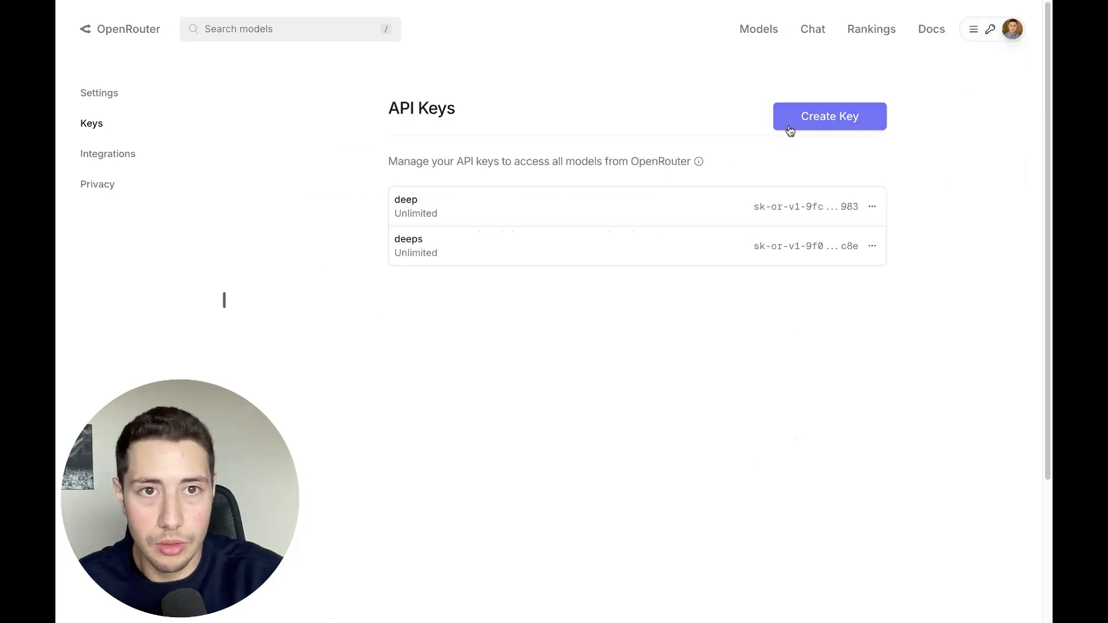
{"action": "left_click", "coordinate": [789, 125]}
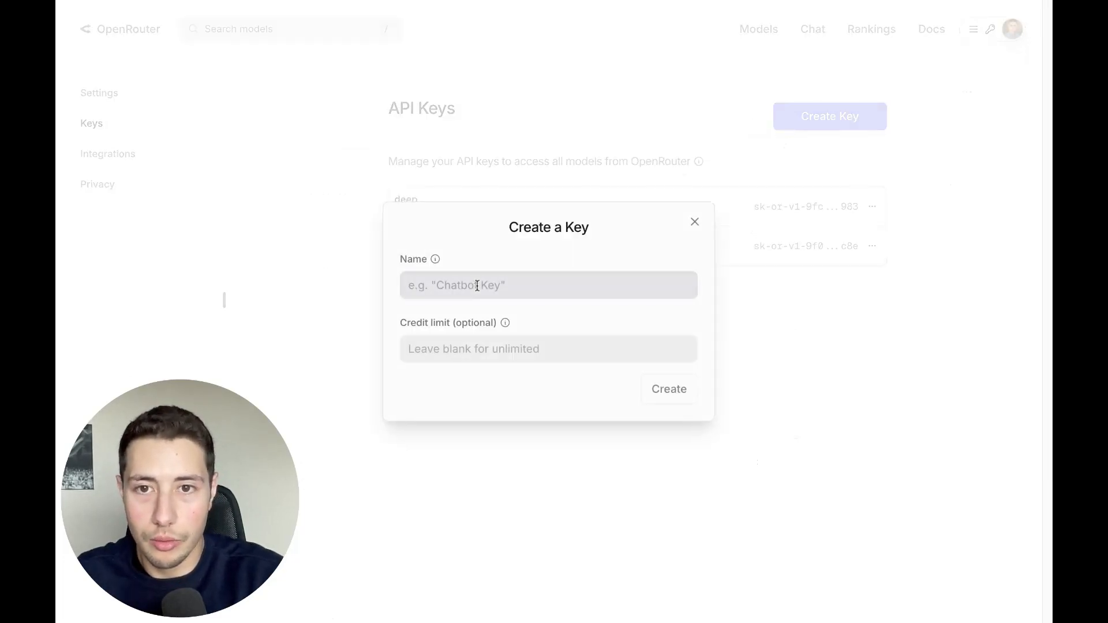
{"action": "type", "text": "chatbot deepseek"}
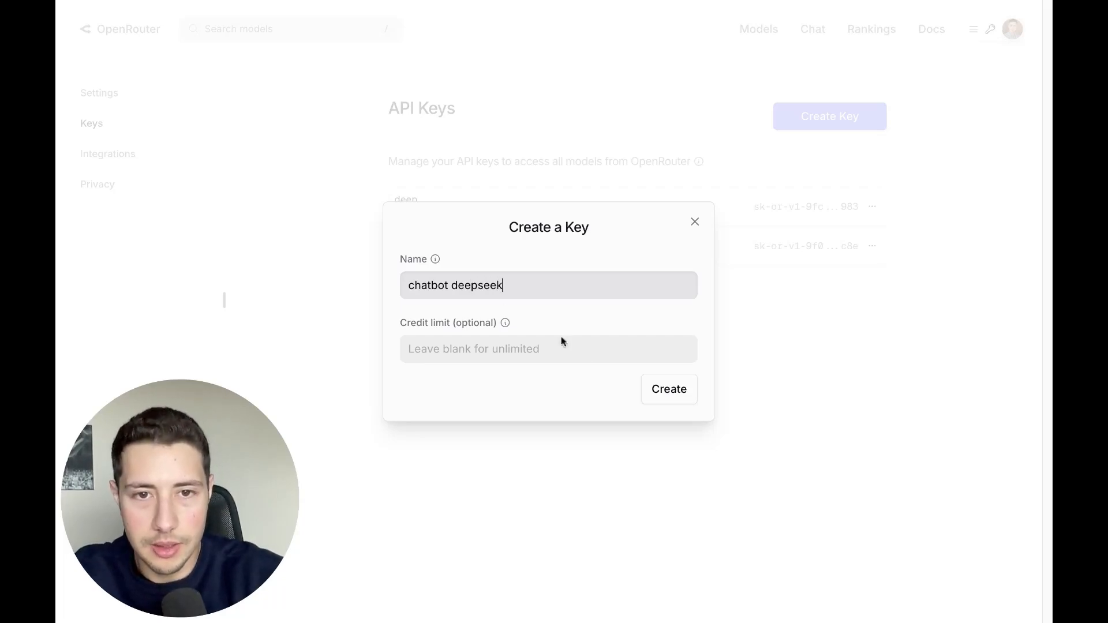
{"action": "left_click", "coordinate": [670, 388]}
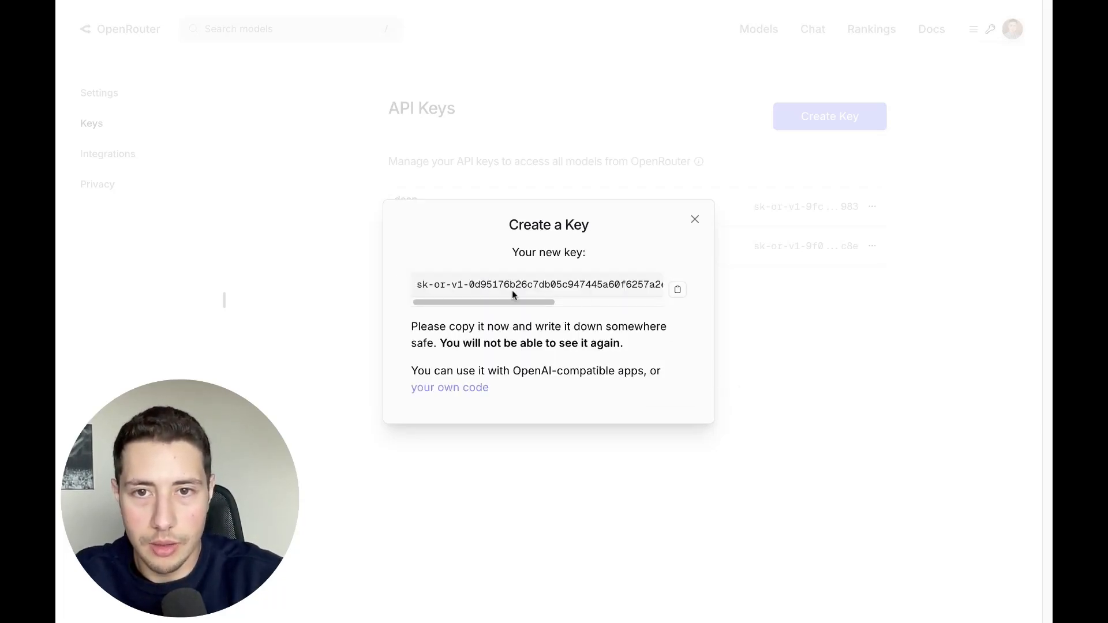
{"action": "left_click", "coordinate": [678, 291]}
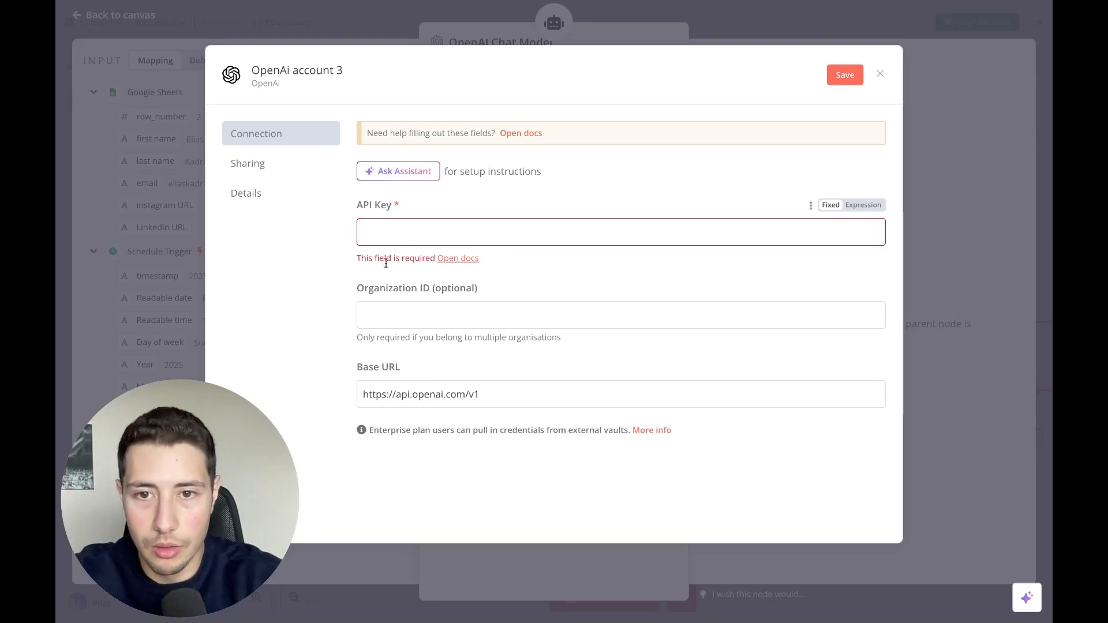
{"action": "key", "text": "ctrl+v"}
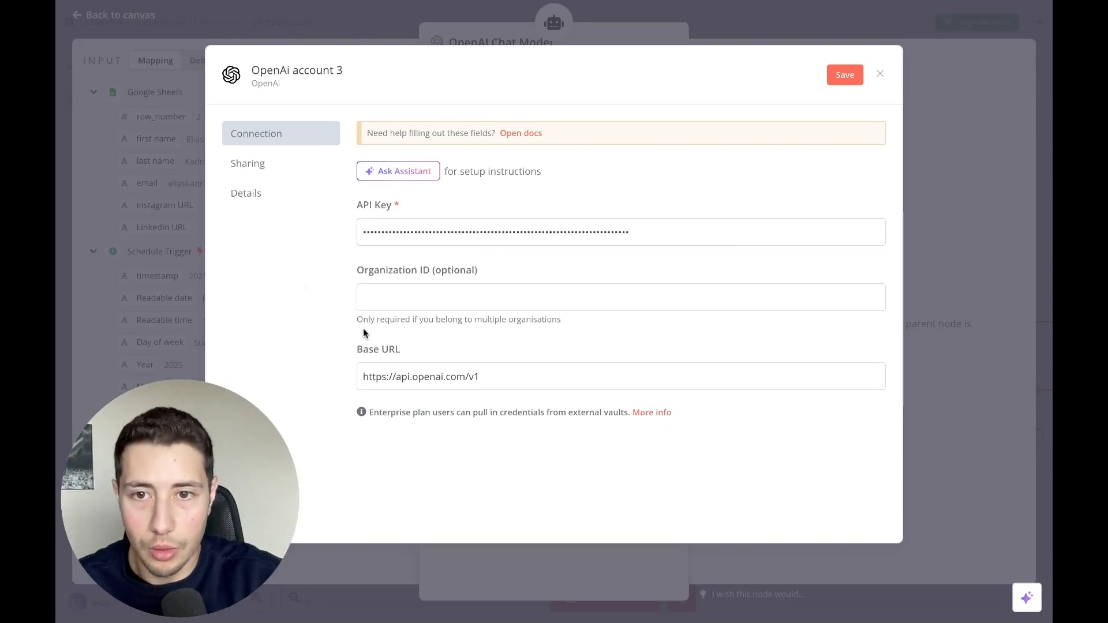
{"action": "mouse_move", "coordinate": [400, 356]}
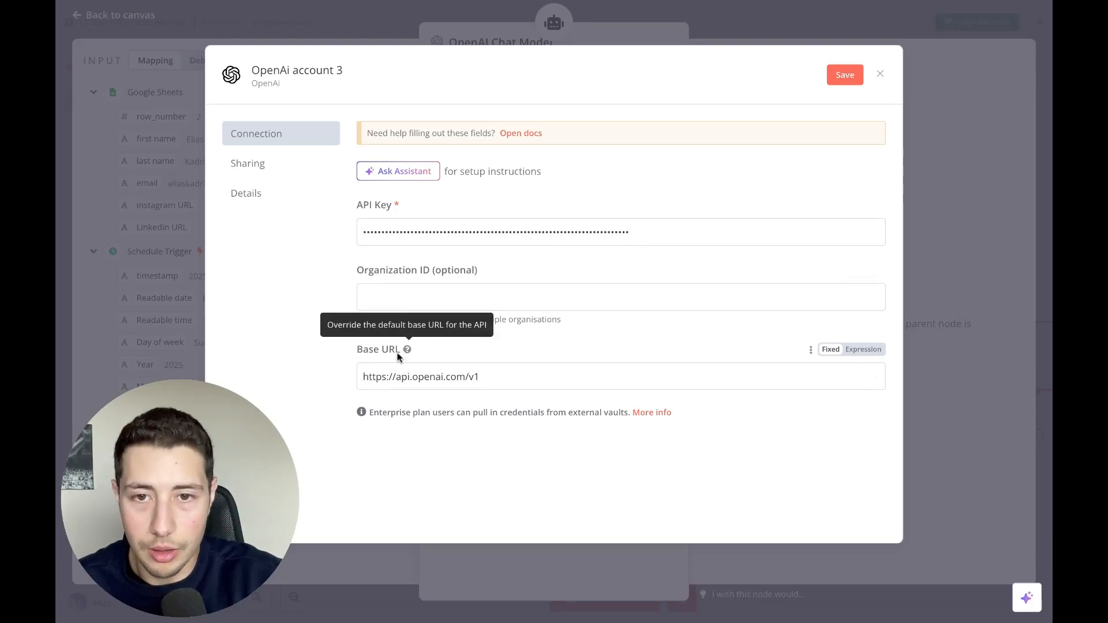
{"action": "left_click", "coordinate": [414, 381]}
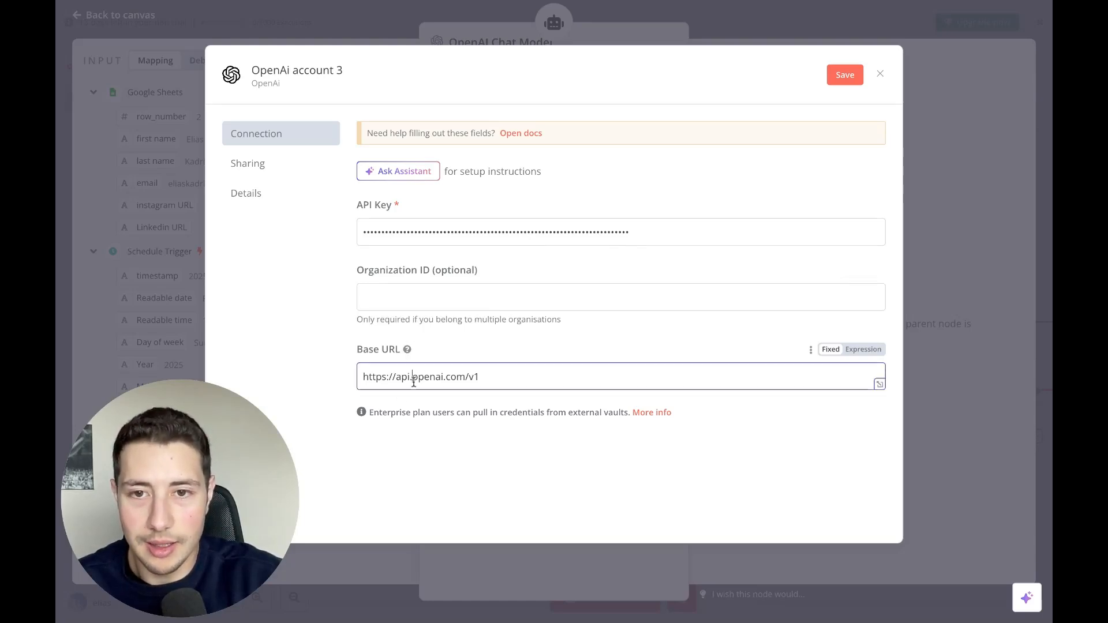
{"action": "key", "text": "shift+Left"}
{"action": "key", "text": "shift+Left"}
{"action": "key", "text": "shift+Left"}
{"action": "key", "text": "shift+Left"}
{"action": "key", "text": "shift+Left"}
{"action": "key", "text": "shift+Left"}
{"action": "key", "text": "shift+Left"}
{"action": "key", "text": "shift+Left"}
{"action": "key", "text": "shift+Left"}
{"action": "key", "text": "shift+Left"}
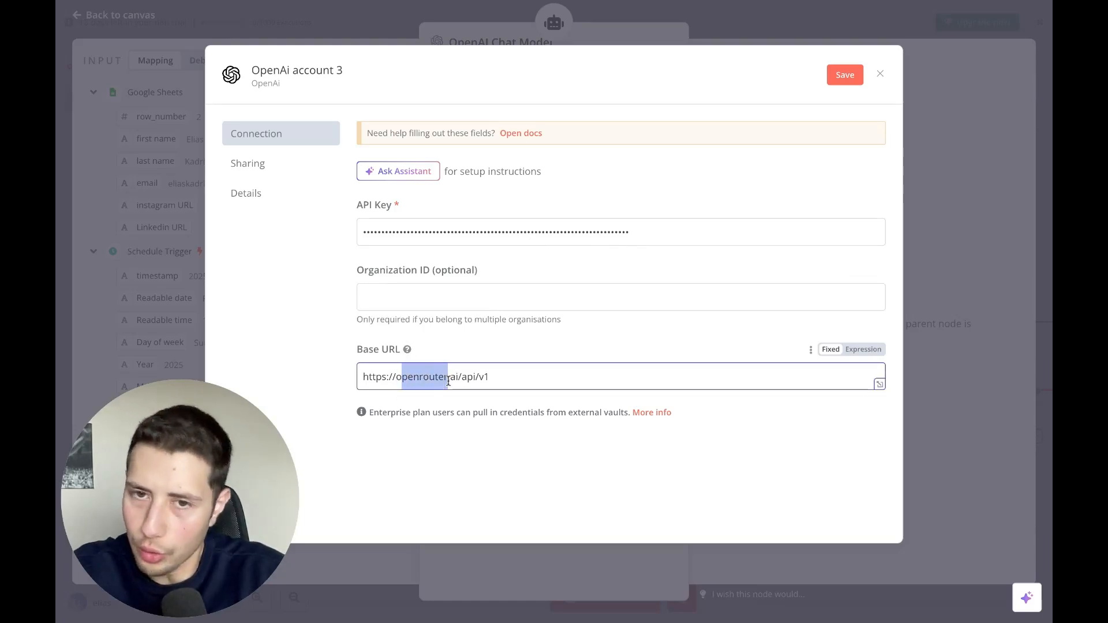
{"action": "key", "text": "shift+Right"}
{"action": "key", "text": "shift+Right"}
{"action": "key", "text": "shift+Right"}
{"action": "key", "text": "shift+Right"}
{"action": "key", "text": "shift+Right"}
{"action": "key", "text": "shift+Right"}
{"action": "key", "text": "shift+Right"}
{"action": "key", "text": "shift+Right"}
{"action": "key", "text": "shift+Right"}
{"action": "key", "text": "shift+Right"}
{"action": "key", "text": "shift+Right"}
{"action": "key", "text": "shift+Right"}
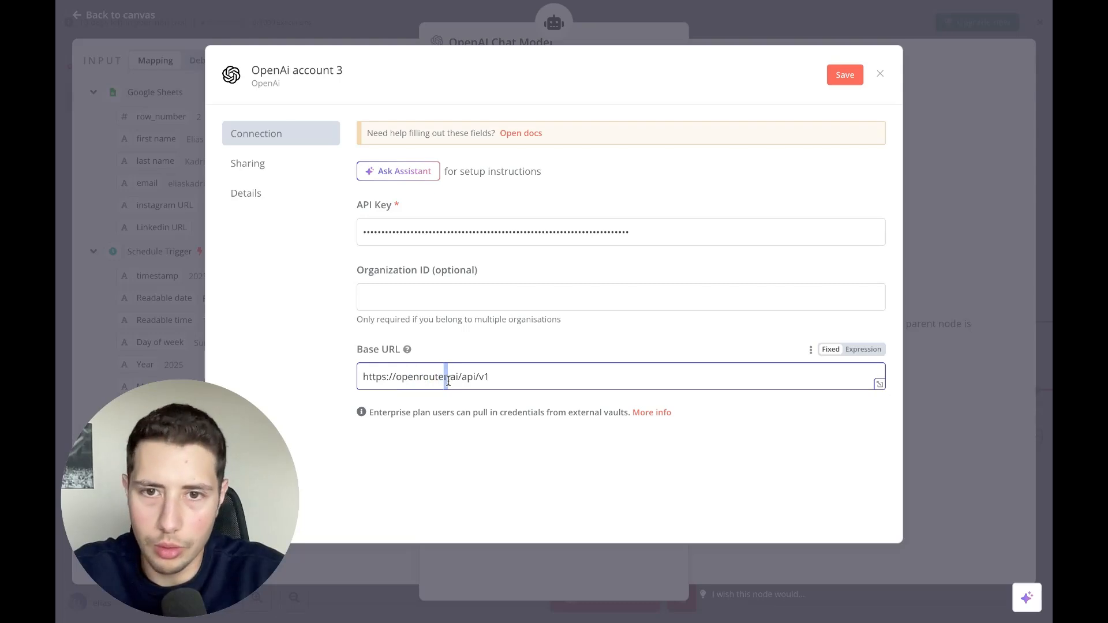
{"action": "left_click", "coordinate": [477, 380]}
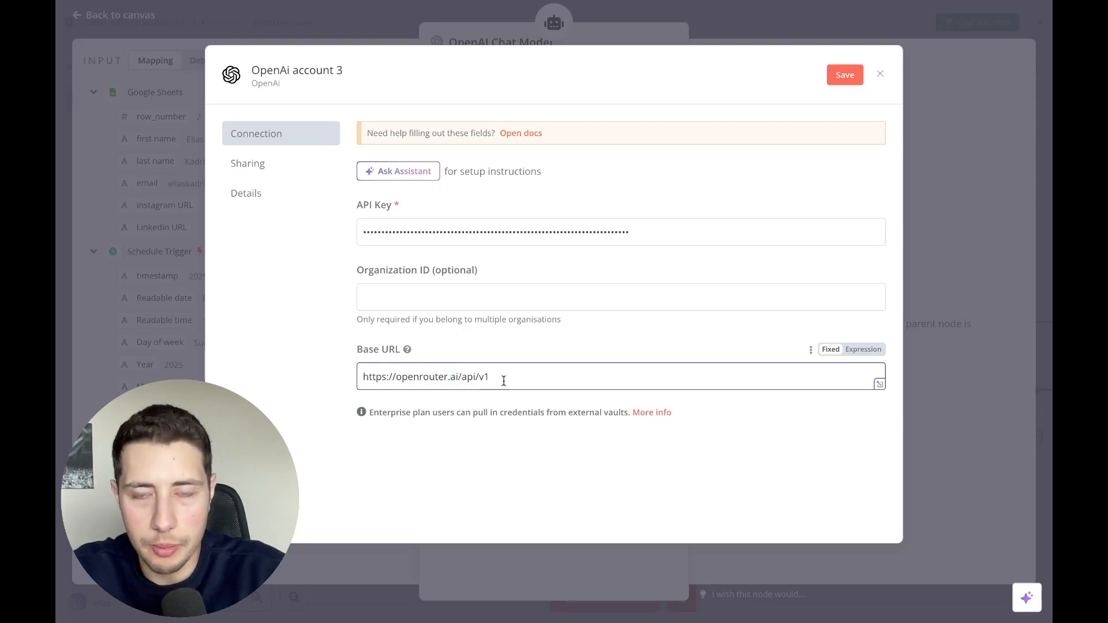
{"action": "left_click", "coordinate": [512, 350]}
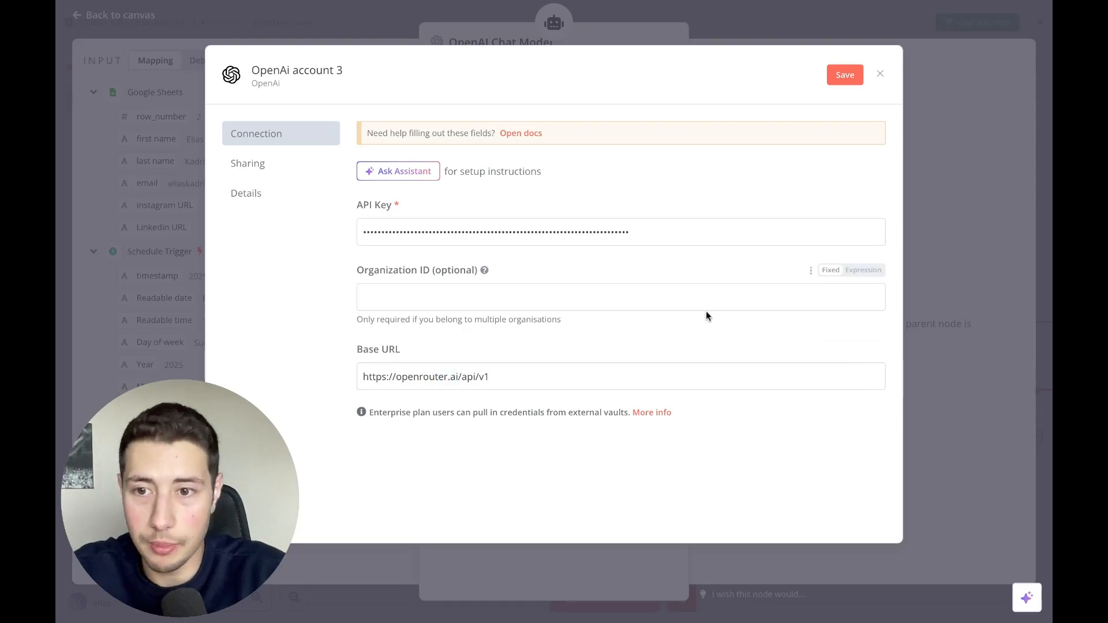
{"action": "left_click", "coordinate": [844, 76]}
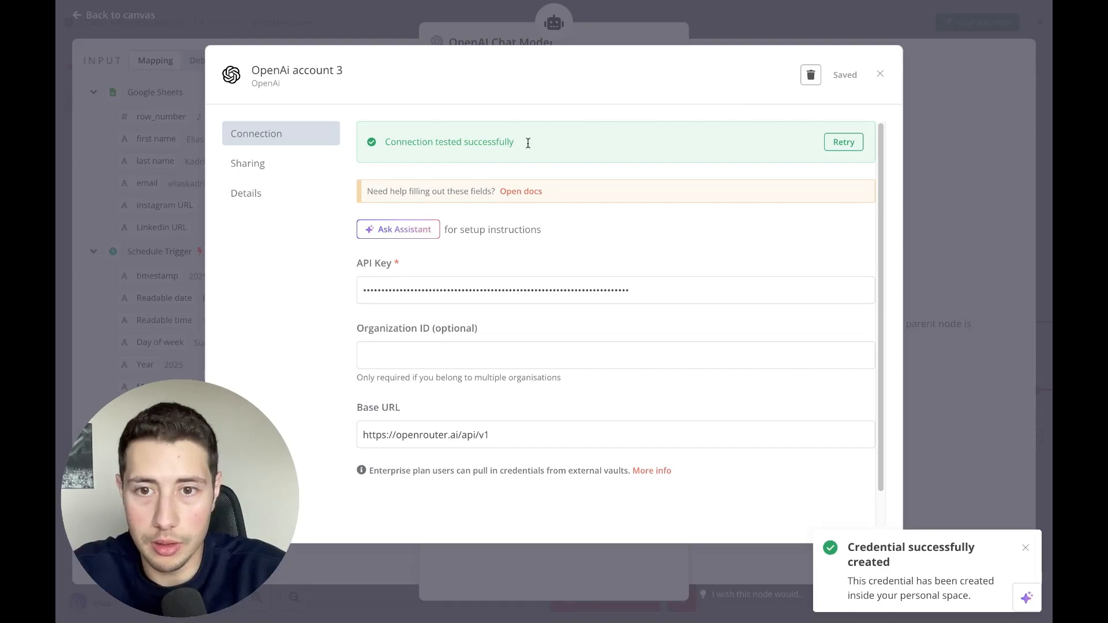
{"action": "left_click", "coordinate": [882, 75]}
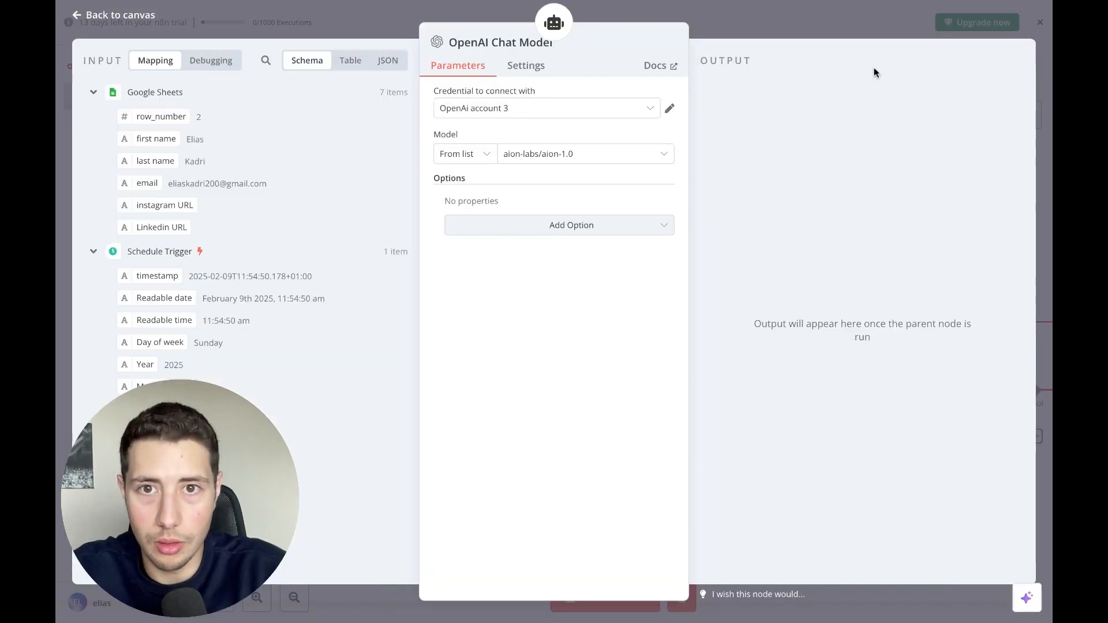
Step: Set the chat model to deepseek/deepseek-r1-distill-llama-8b and return to the canvas
{"action": "left_click", "coordinate": [544, 161]}
{"action": "scroll", "coordinate": [499, 267], "scroll_direction": "down", "scroll_amount": 3}
{"action": "scroll", "coordinate": [500, 271], "scroll_direction": "down", "scroll_amount": 3}
{"action": "scroll", "coordinate": [544, 264], "scroll_direction": "up", "scroll_amount": 10}
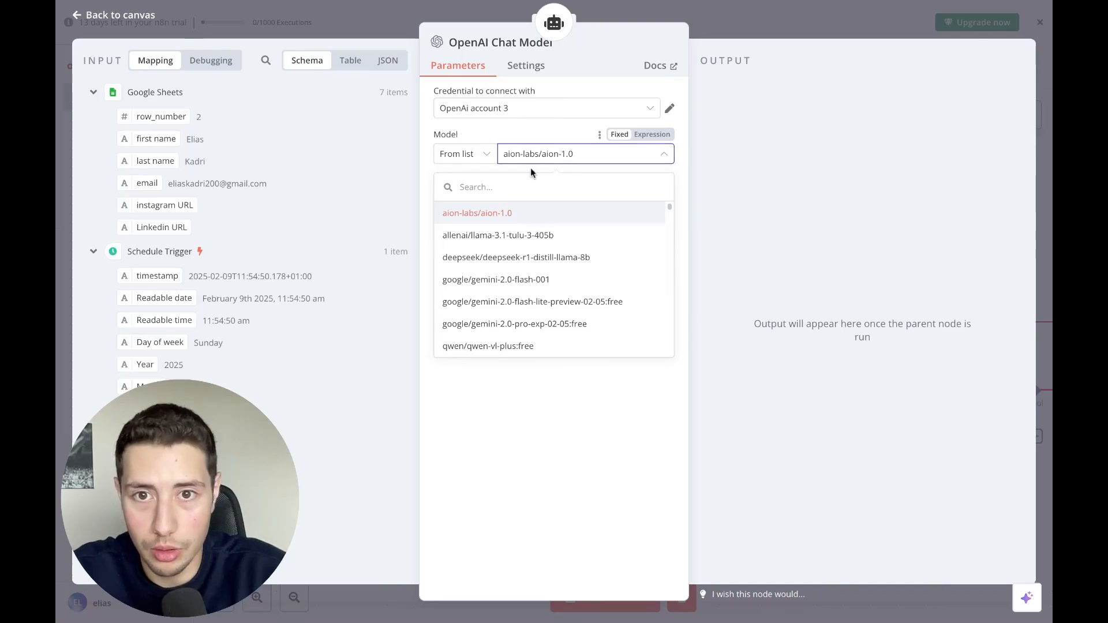
{"action": "left_click", "coordinate": [546, 261]}
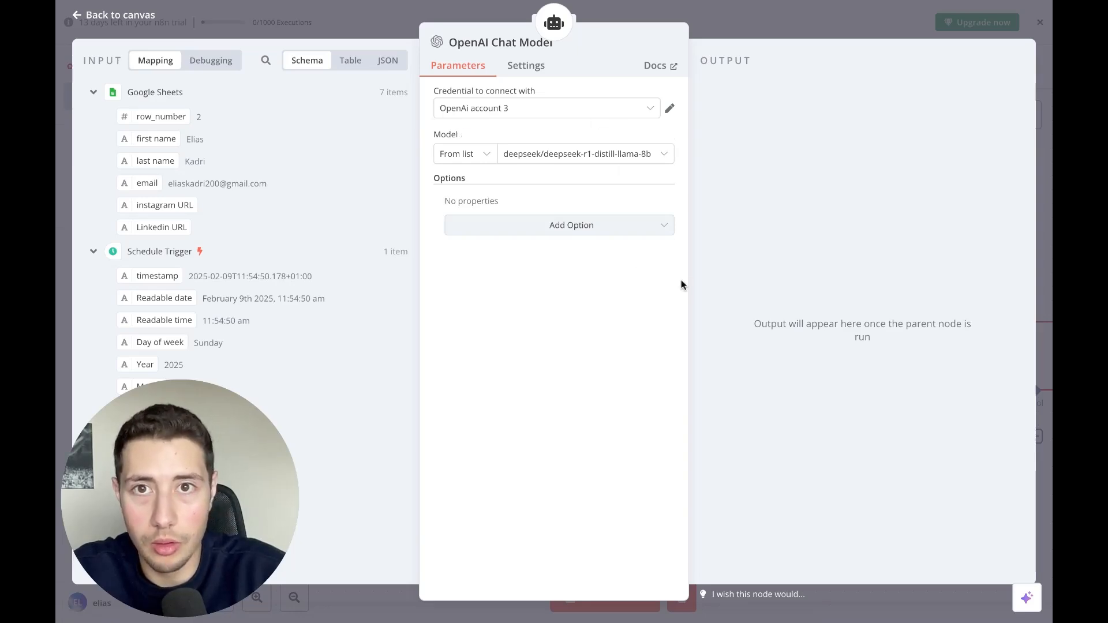
{"action": "left_click", "coordinate": [127, 18]}
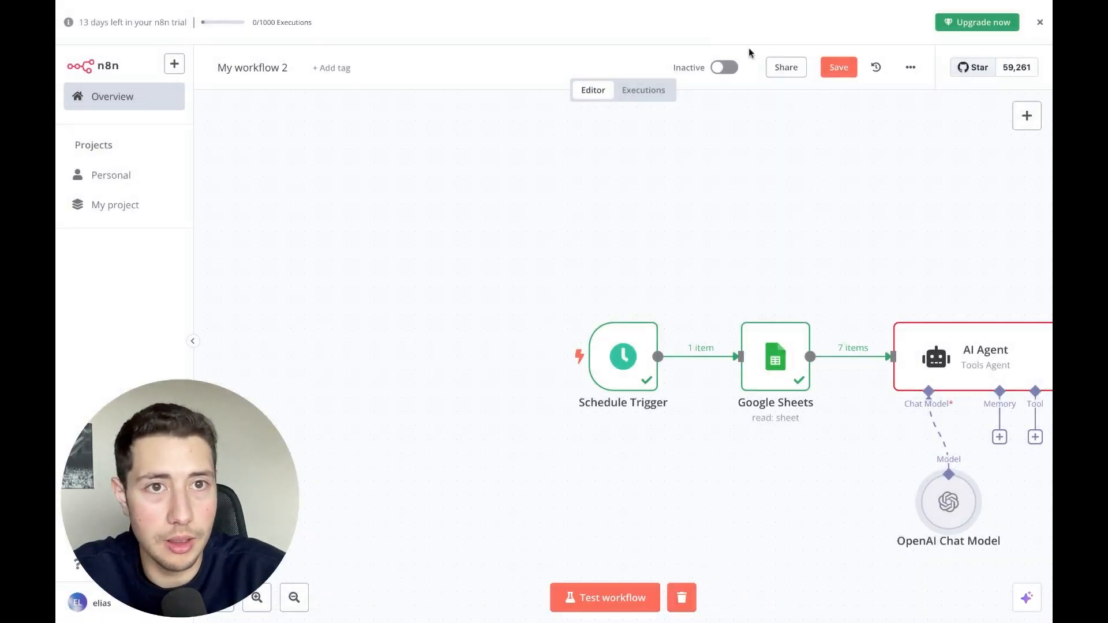
Step: Save the workflow and run the AI Agent node
{"action": "left_click", "coordinate": [834, 68]}
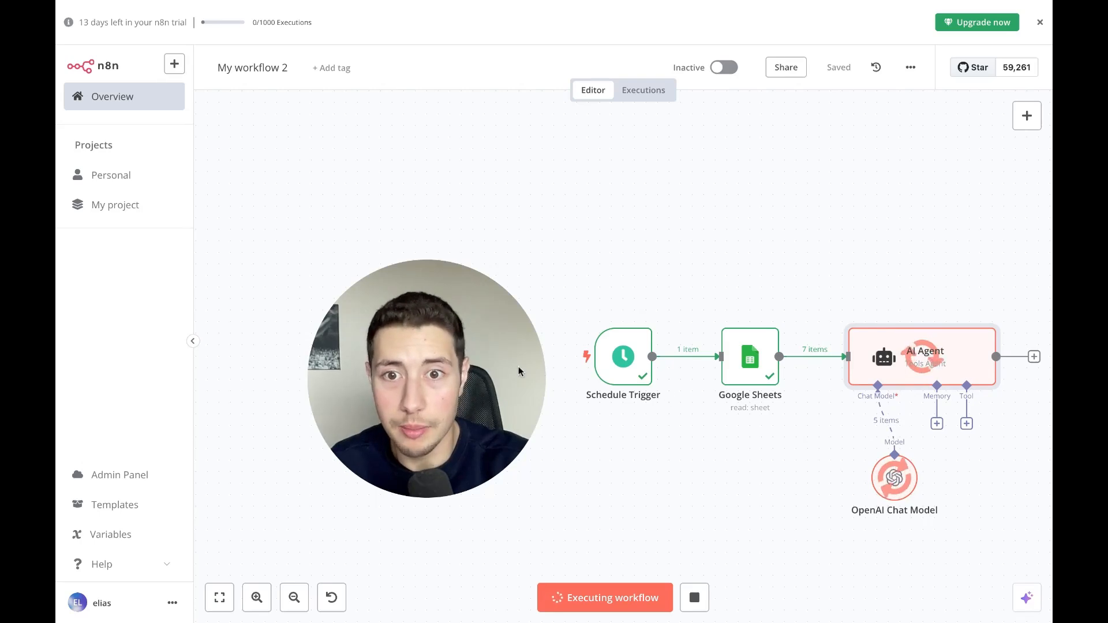
{"action": "mouse_move", "coordinate": [946, 343]}
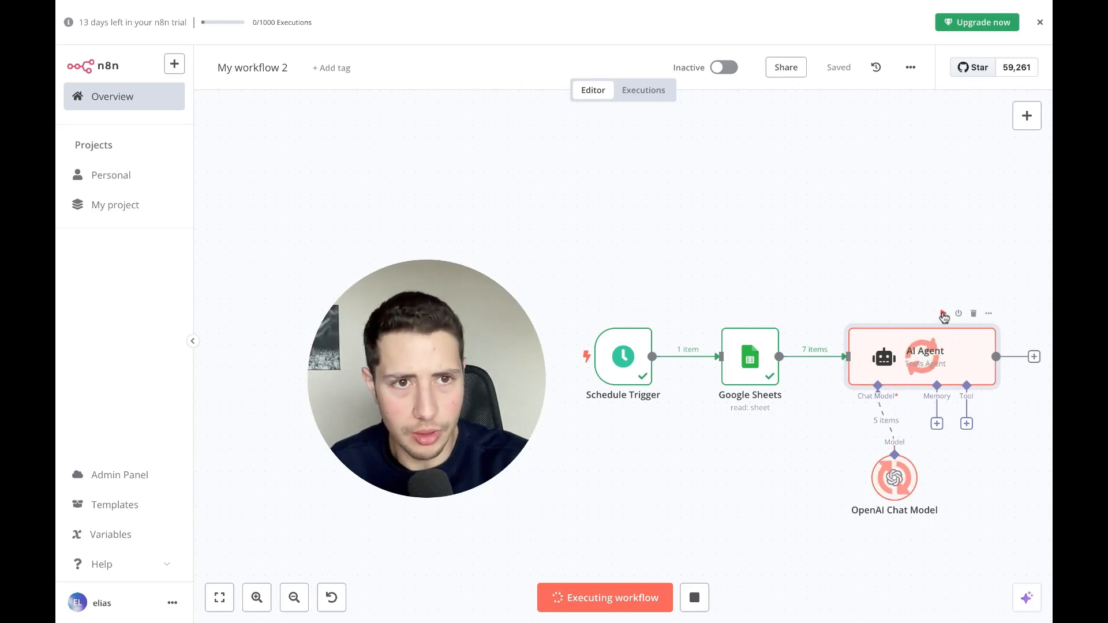
{"action": "left_click", "coordinate": [944, 314]}
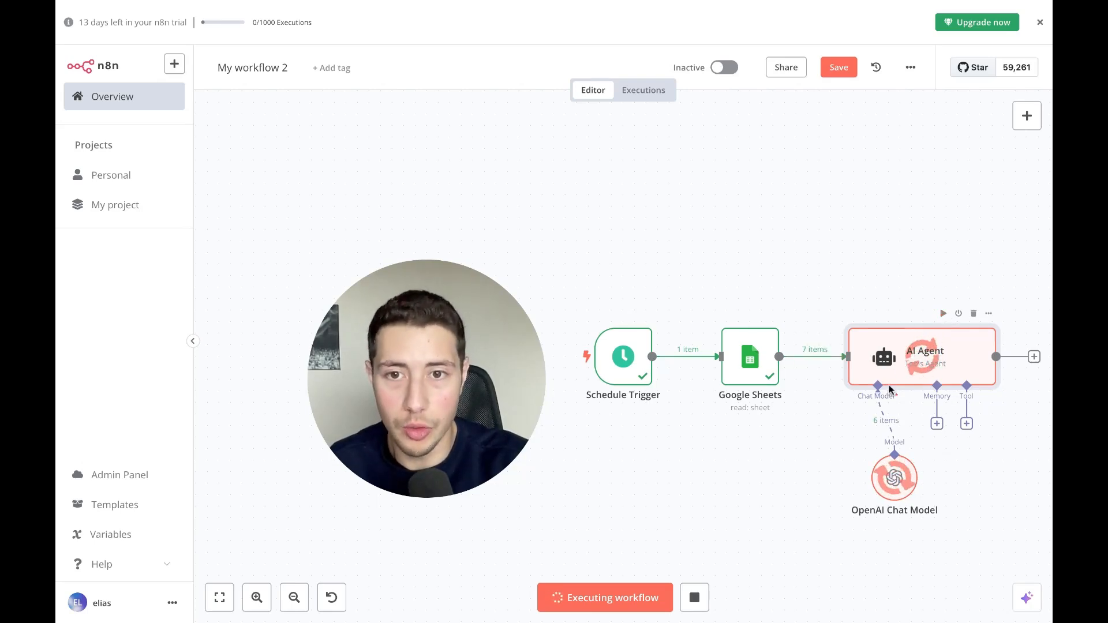
{"action": "right_click", "coordinate": [707, 442]}
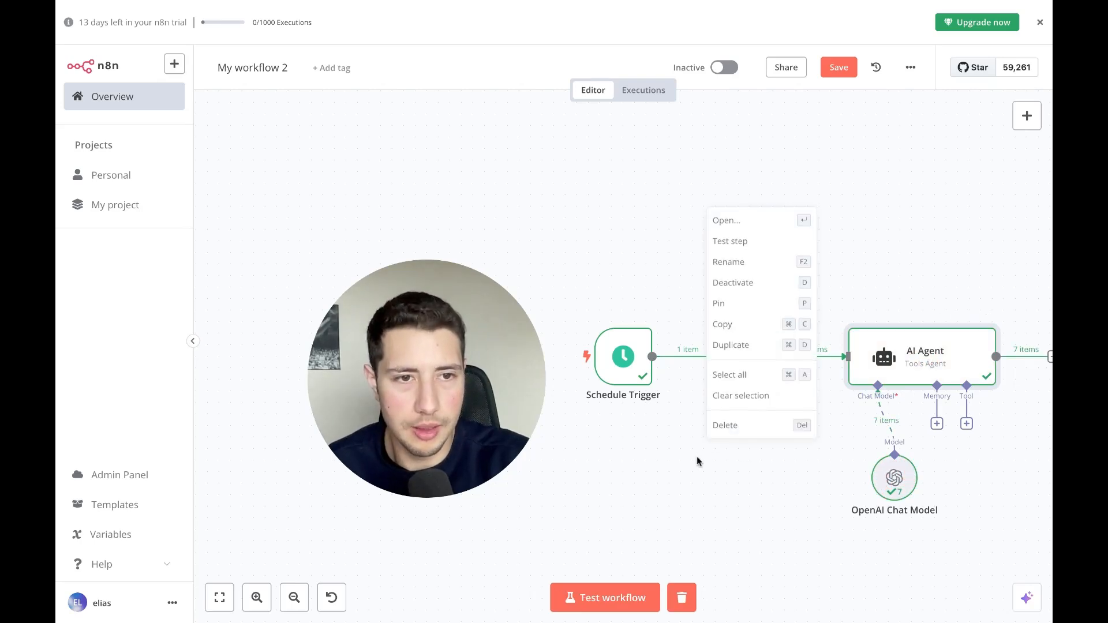
{"action": "left_click", "coordinate": [700, 456]}
{"action": "right_click", "coordinate": [716, 453]}
{"action": "left_click", "coordinate": [695, 448]}
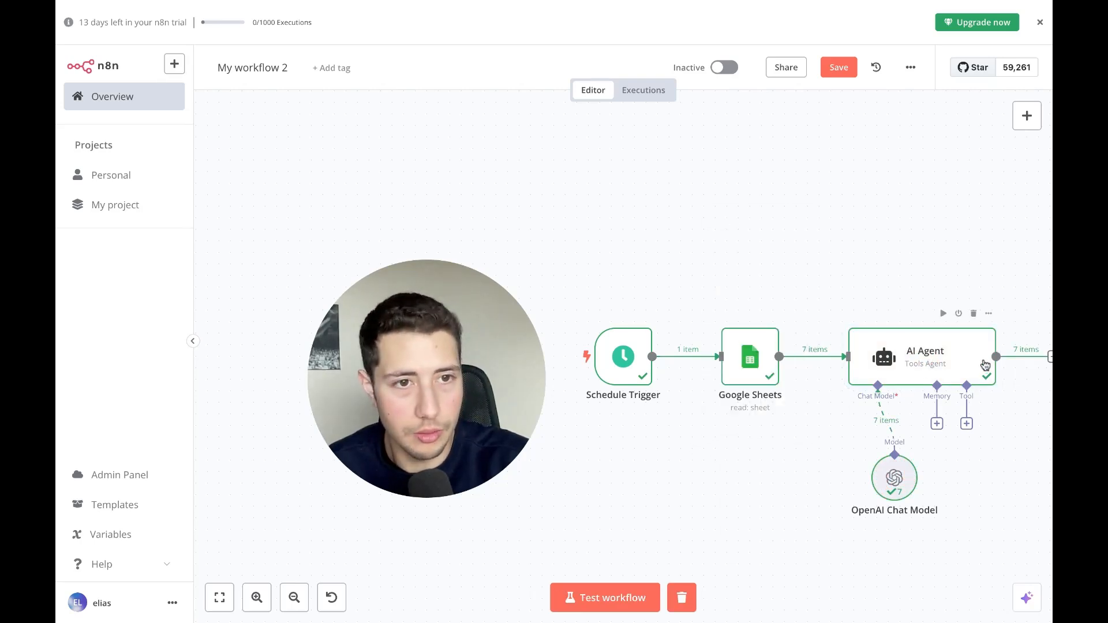
Step: Add a Gmail node with the Send a message action after the AI Agent node
{"action": "left_click", "coordinate": [1051, 358]}
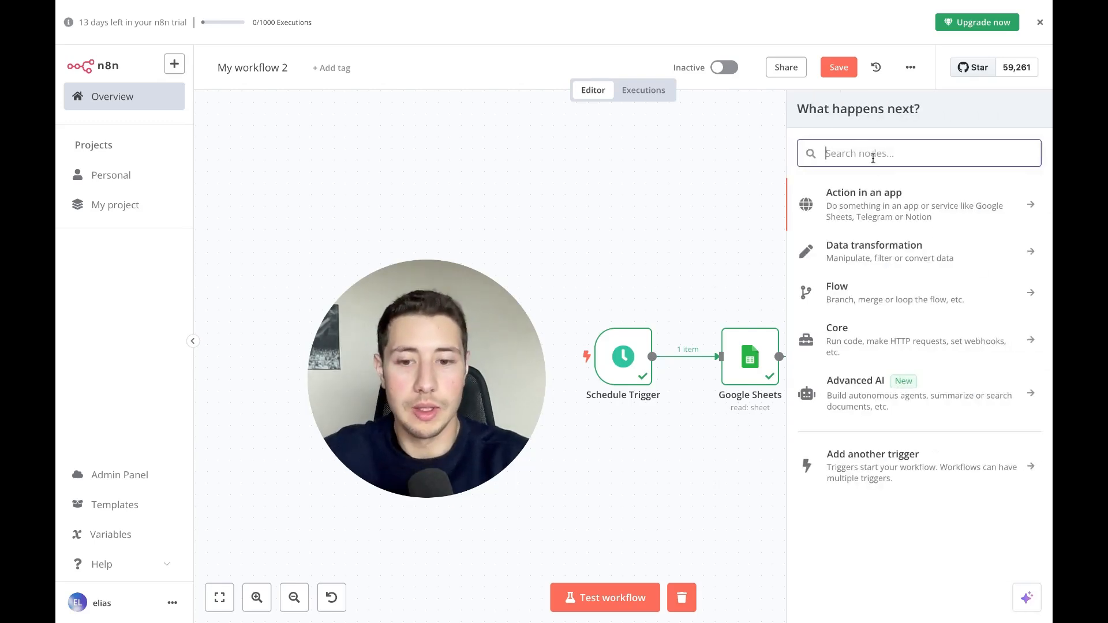
{"action": "type", "text": "gmail"}
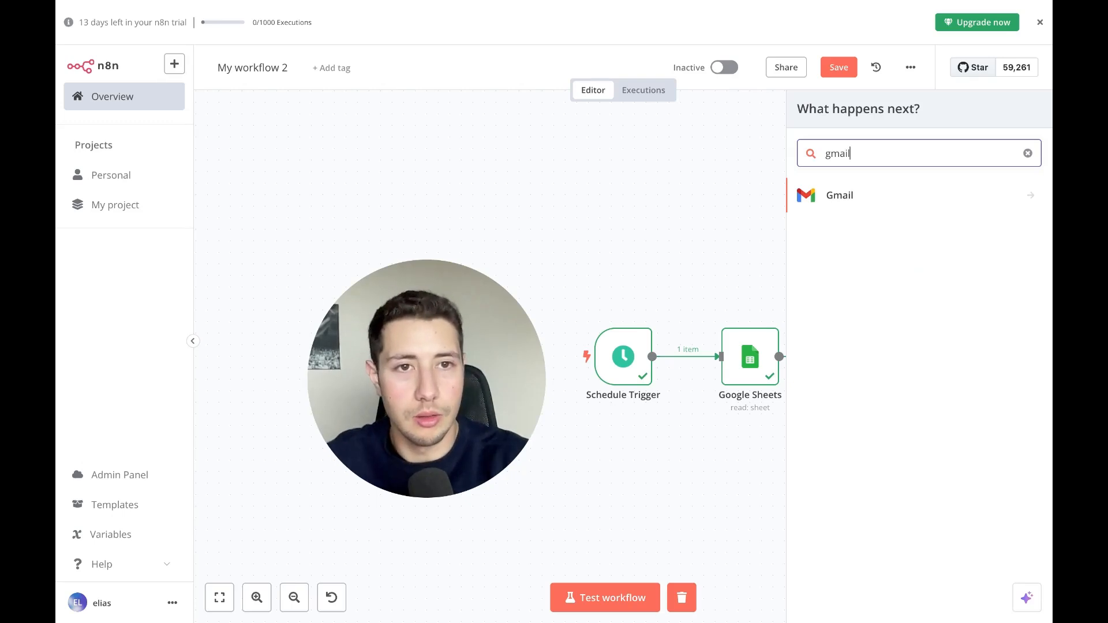
{"action": "left_click", "coordinate": [836, 197]}
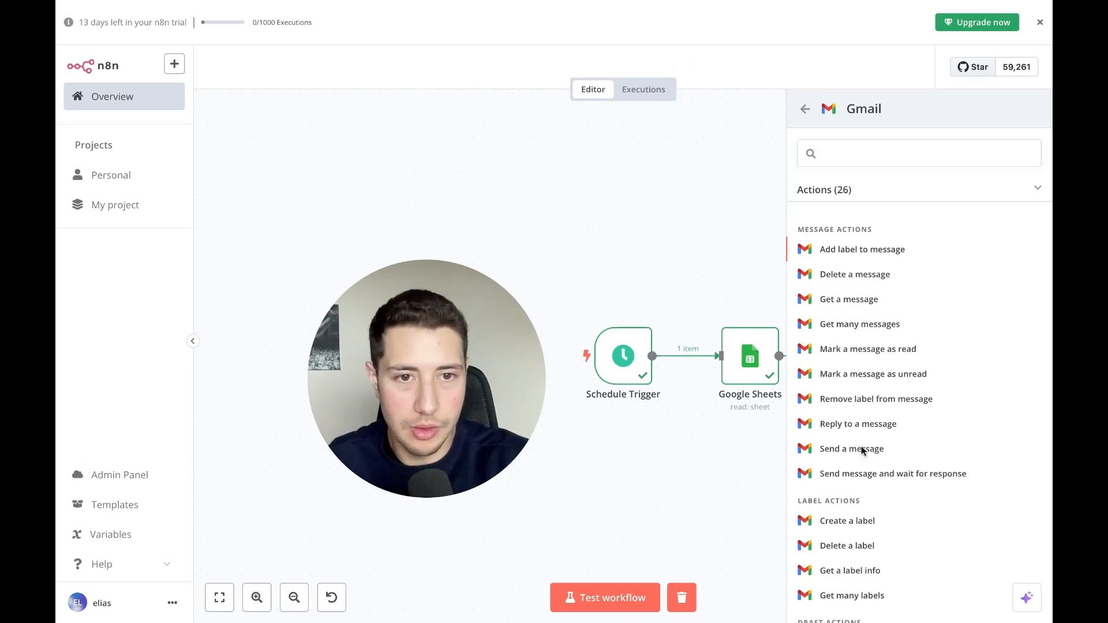
{"action": "left_click", "coordinate": [856, 453]}
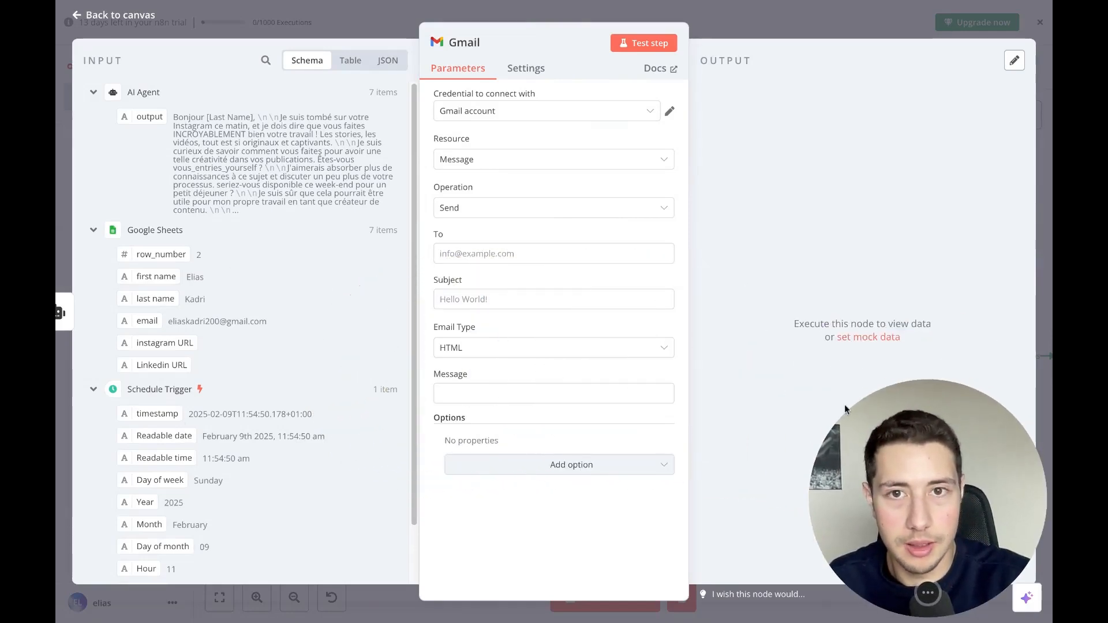
Step: Create a new Gmail OAuth2 credential for the node by signing in with the sender's Google account
{"action": "left_click", "coordinate": [509, 111]}
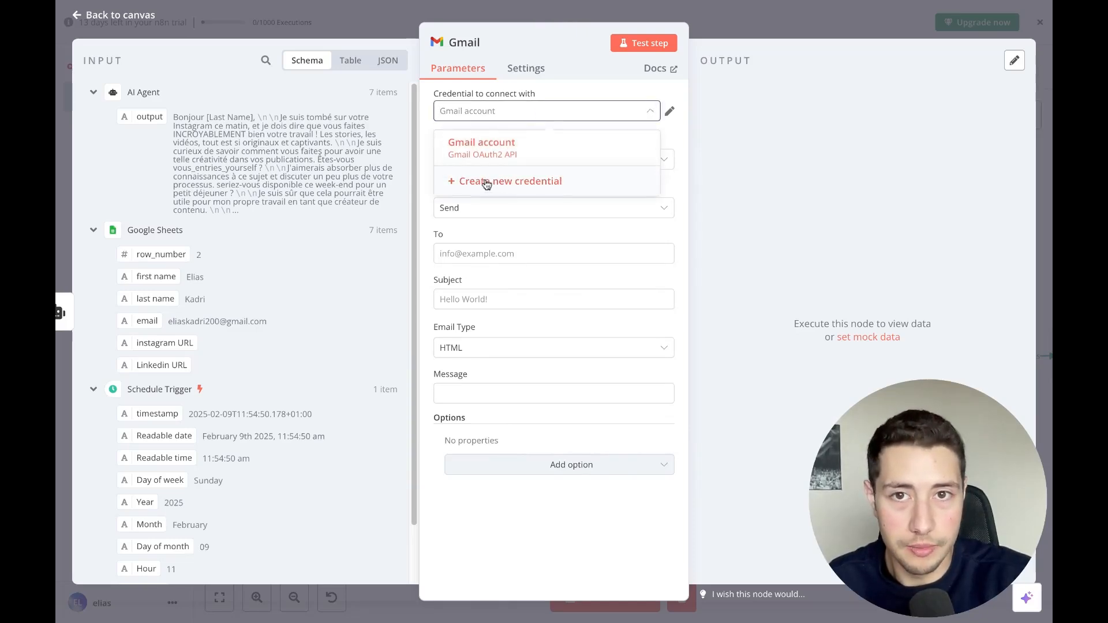
{"action": "left_click", "coordinate": [479, 183]}
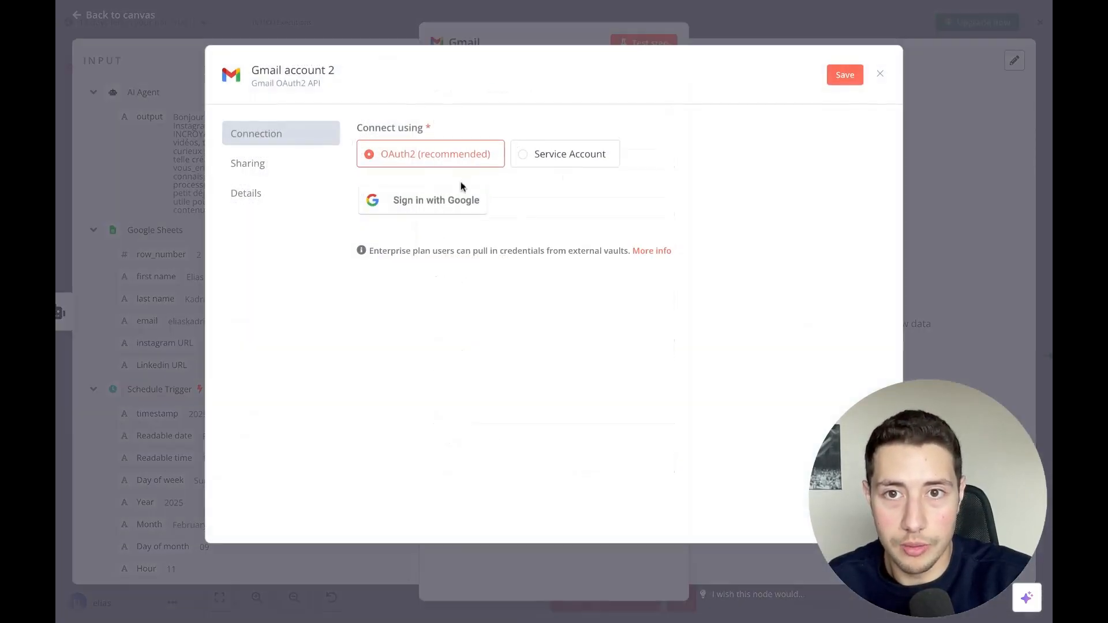
{"action": "left_click", "coordinate": [458, 198]}
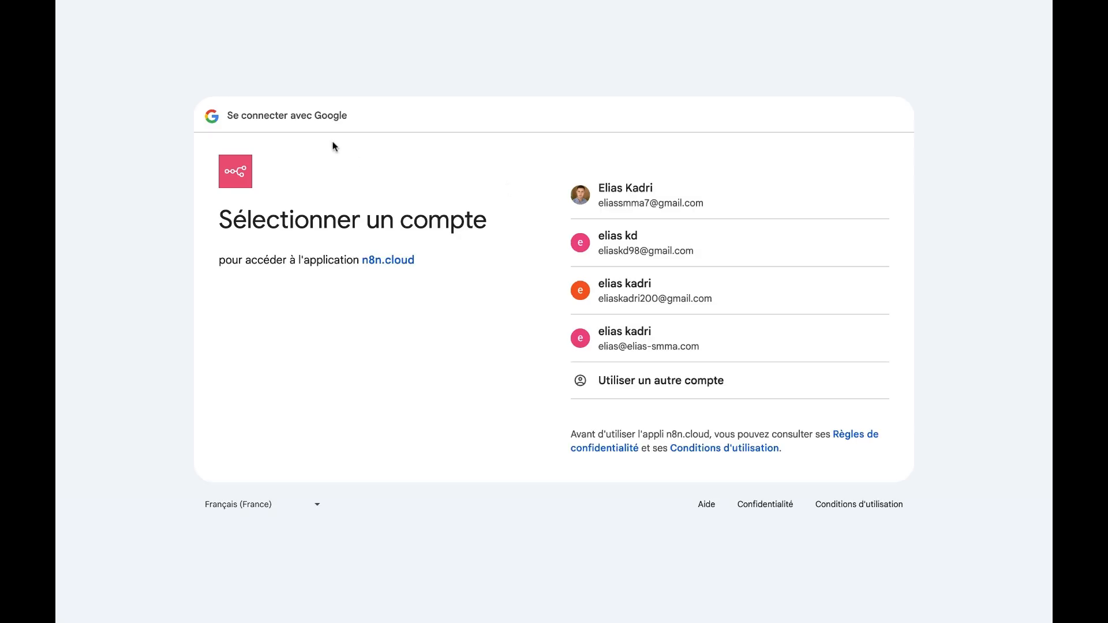
{"action": "left_click", "coordinate": [622, 196]}
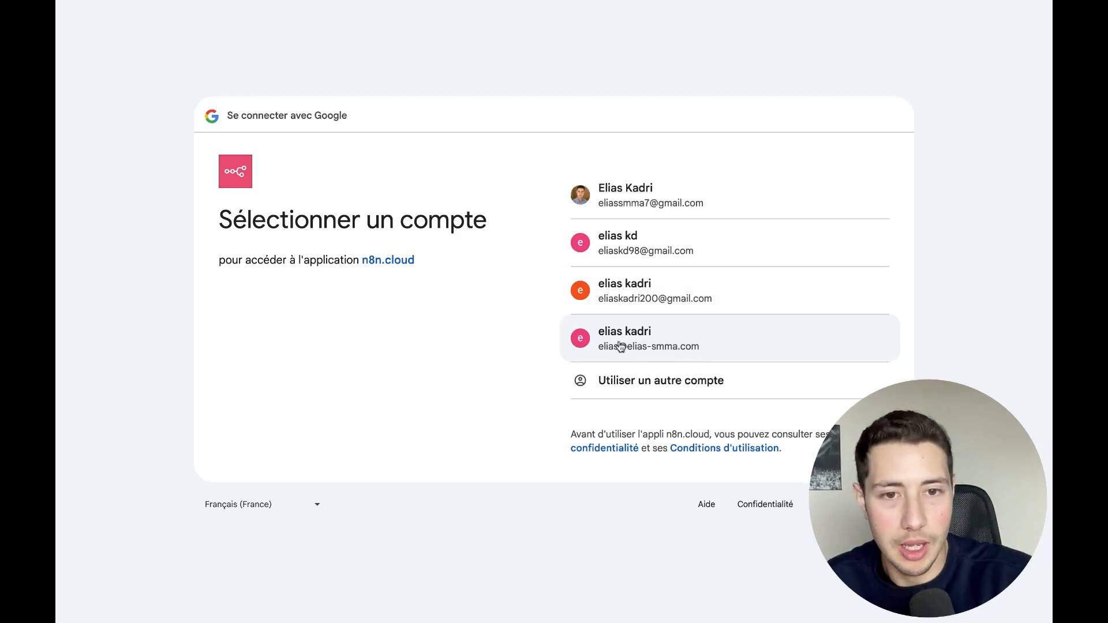
{"action": "left_click", "coordinate": [658, 202]}
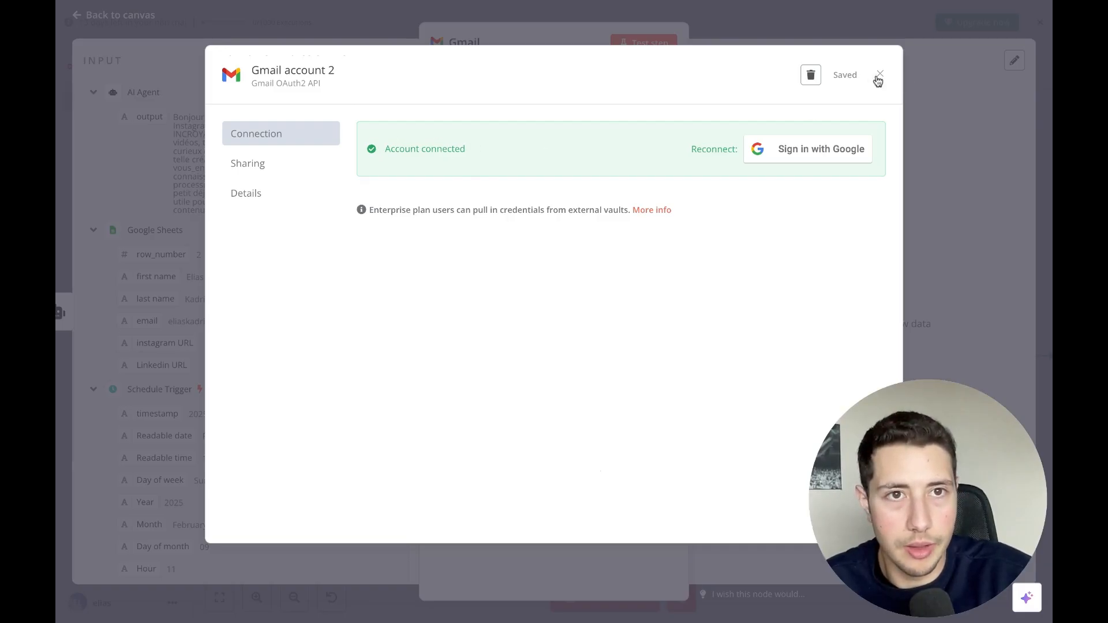
{"action": "left_click", "coordinate": [879, 75]}
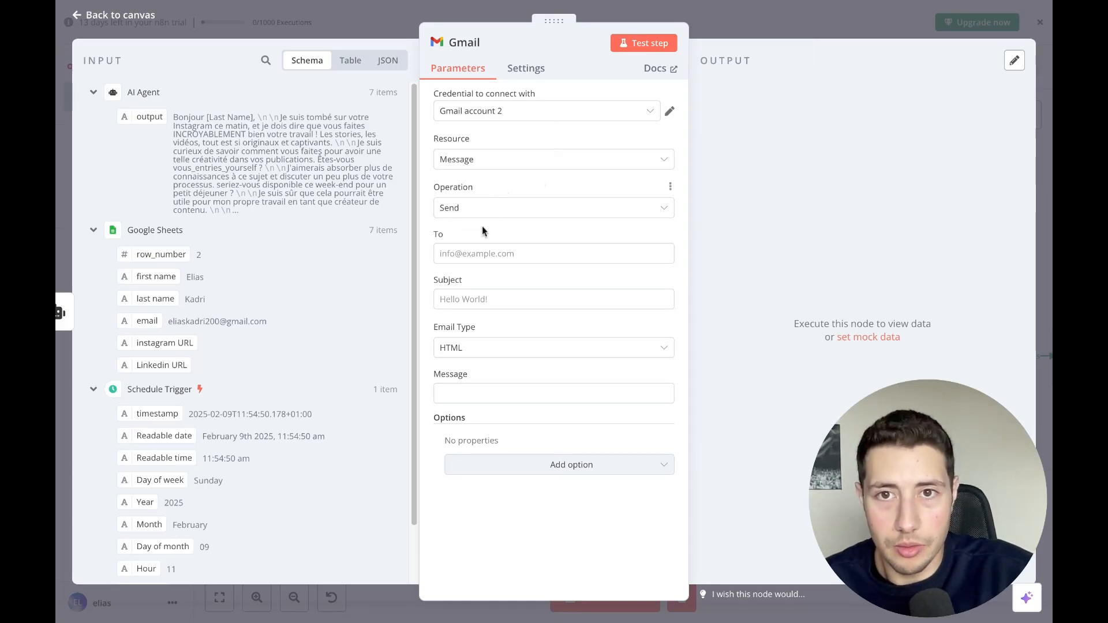
Step: Map the recipient to the email field from Google Sheets as an expression and switch the subject to expression mode
{"action": "left_click", "coordinate": [473, 254]}
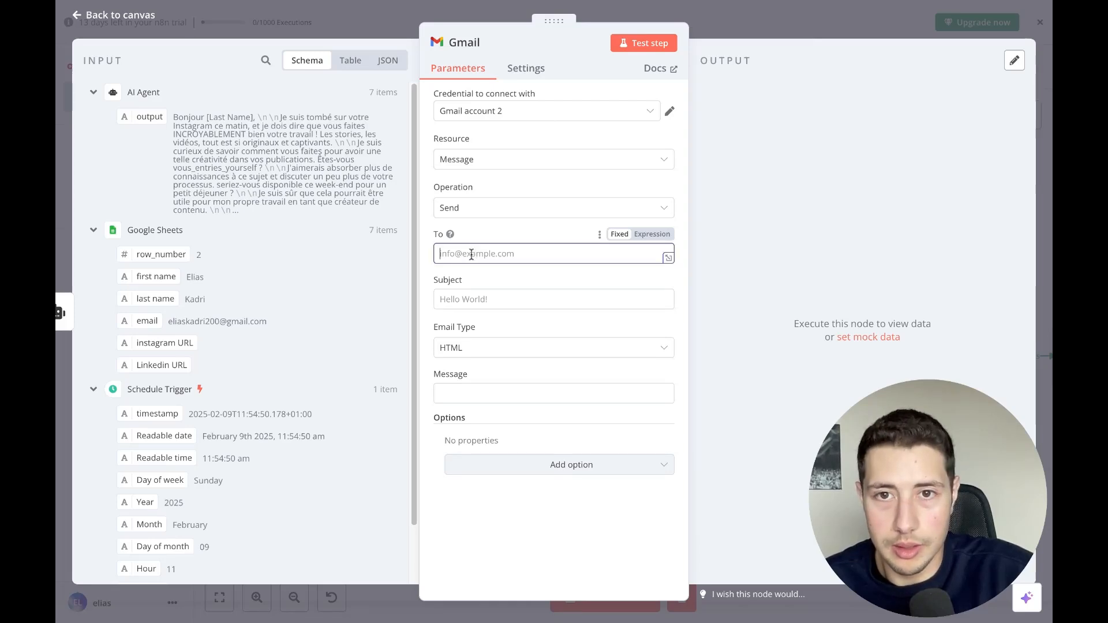
{"action": "left_click", "coordinate": [652, 236]}
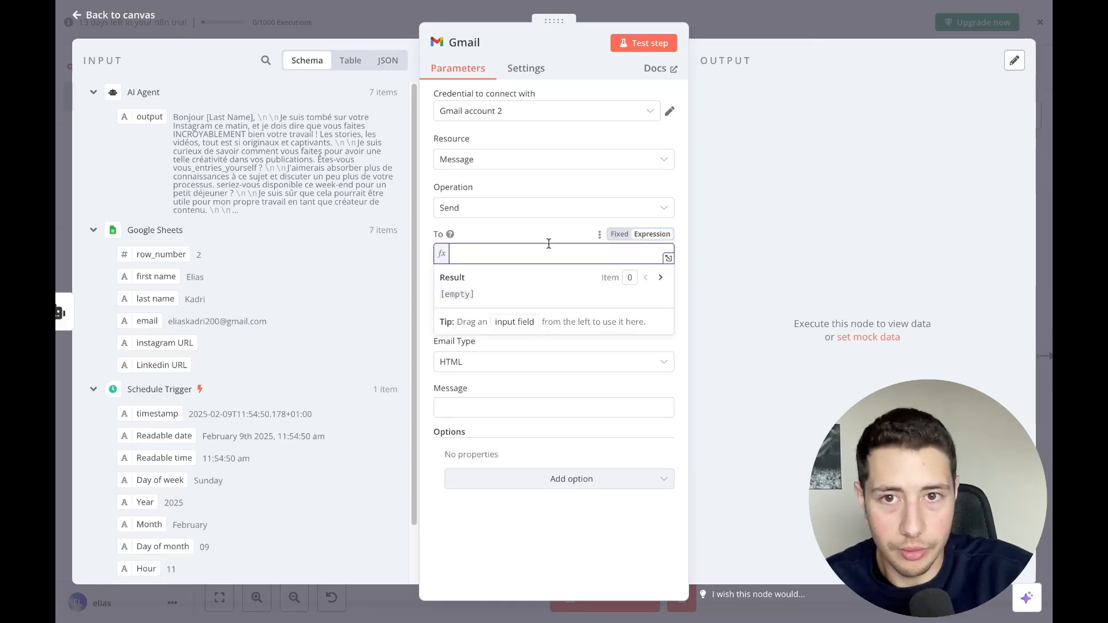
{"action": "left_click", "coordinate": [497, 227]}
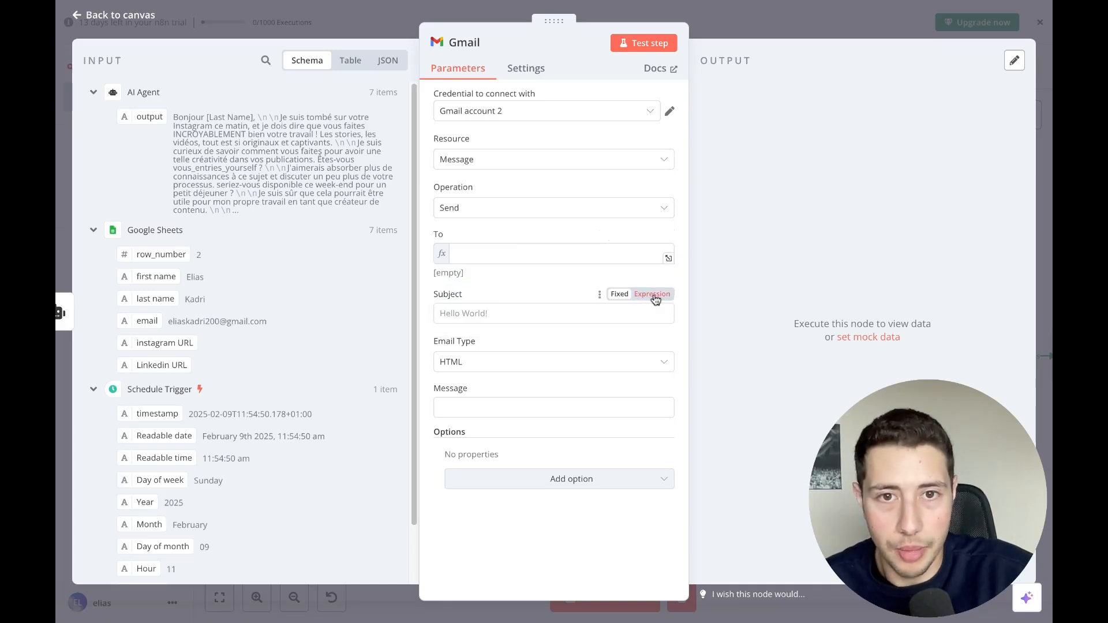
{"action": "left_click", "coordinate": [655, 295]}
{"action": "left_click", "coordinate": [486, 252]}
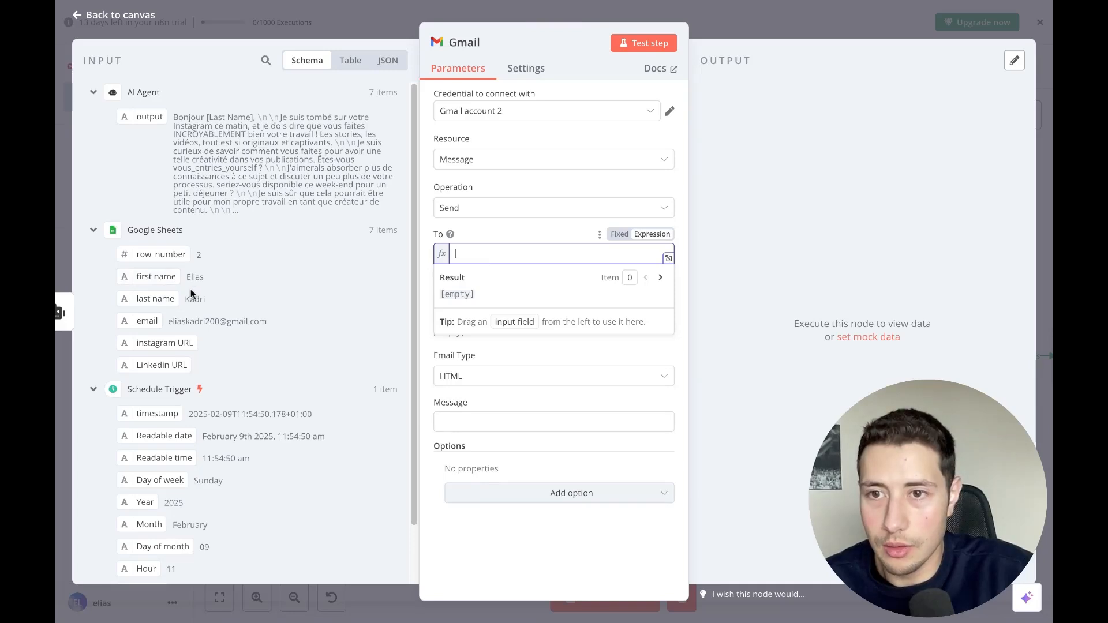
{"action": "left_click_drag", "start_coordinate": [141, 323], "coordinate": [501, 256]}
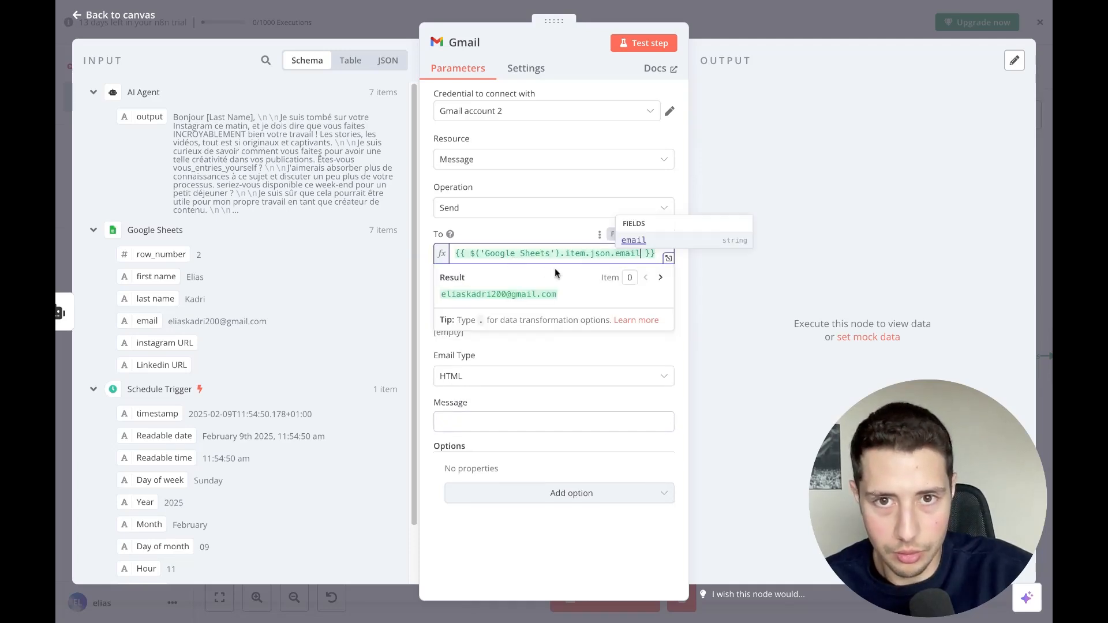
{"action": "left_click", "coordinate": [519, 230]}
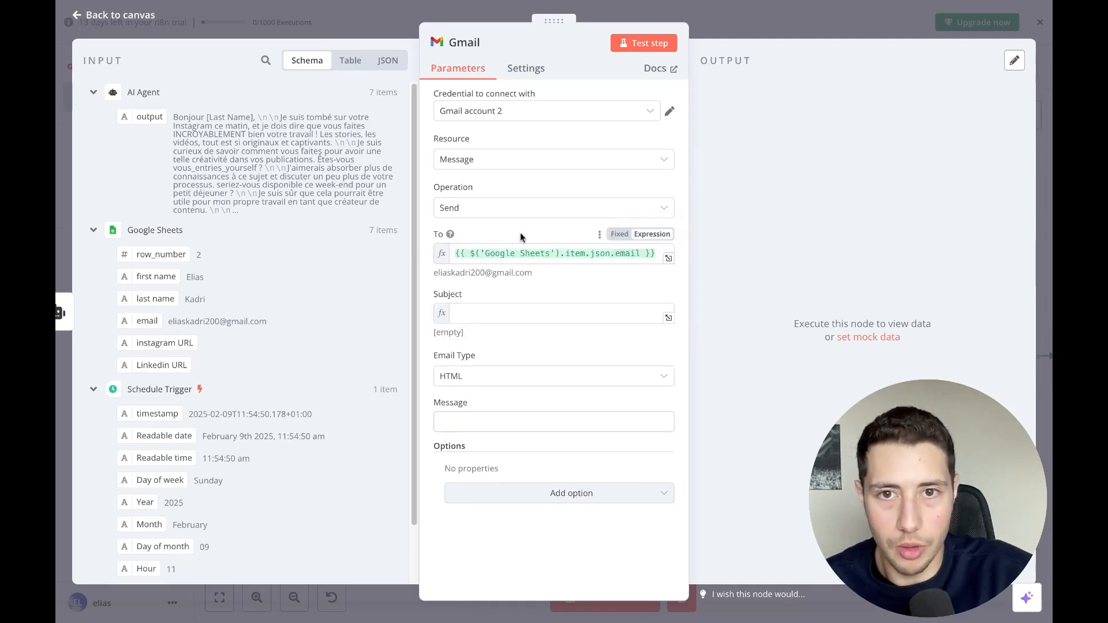
Step: Set the email subject to "Question pour" followed by the first name field from Google Sheets
{"action": "left_click", "coordinate": [460, 312]}
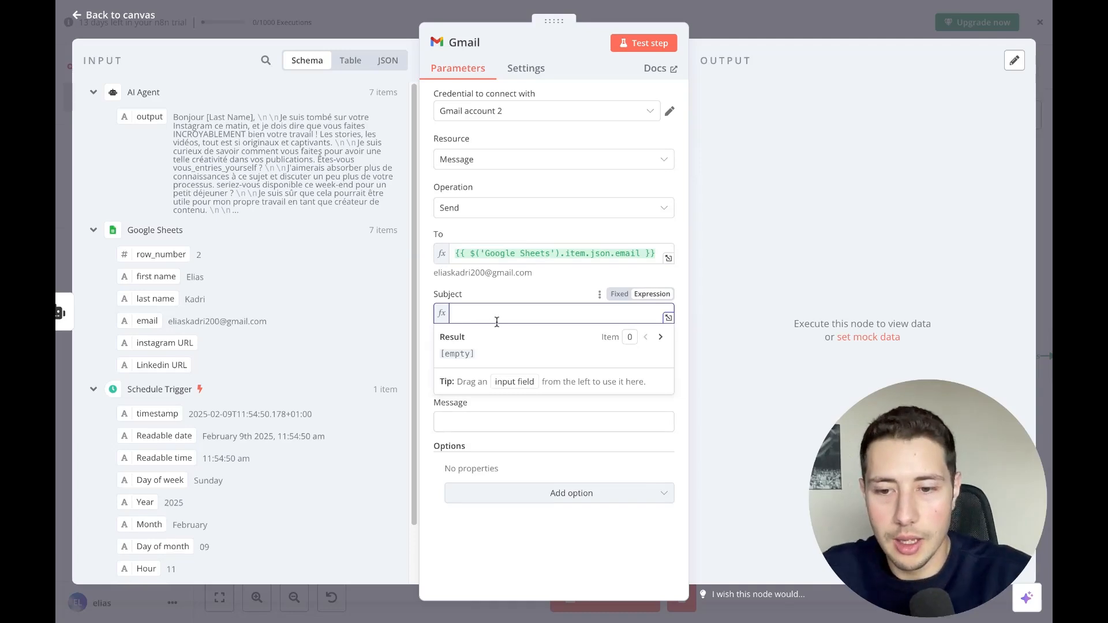
{"action": "type", "text": "Q"}
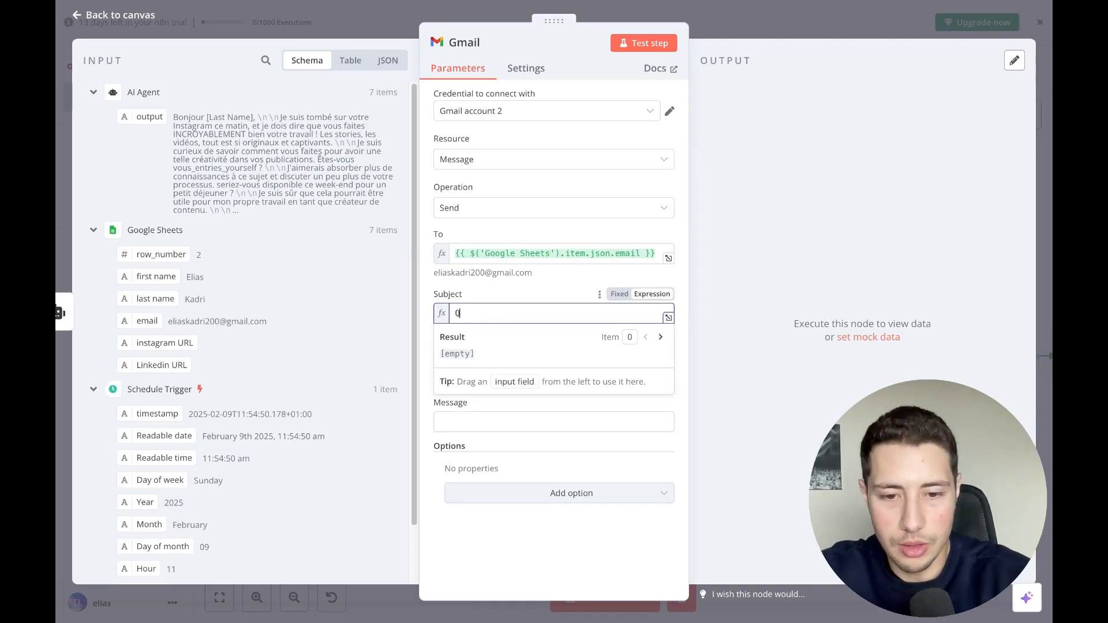
{"action": "type", "text": "uestion pour"}
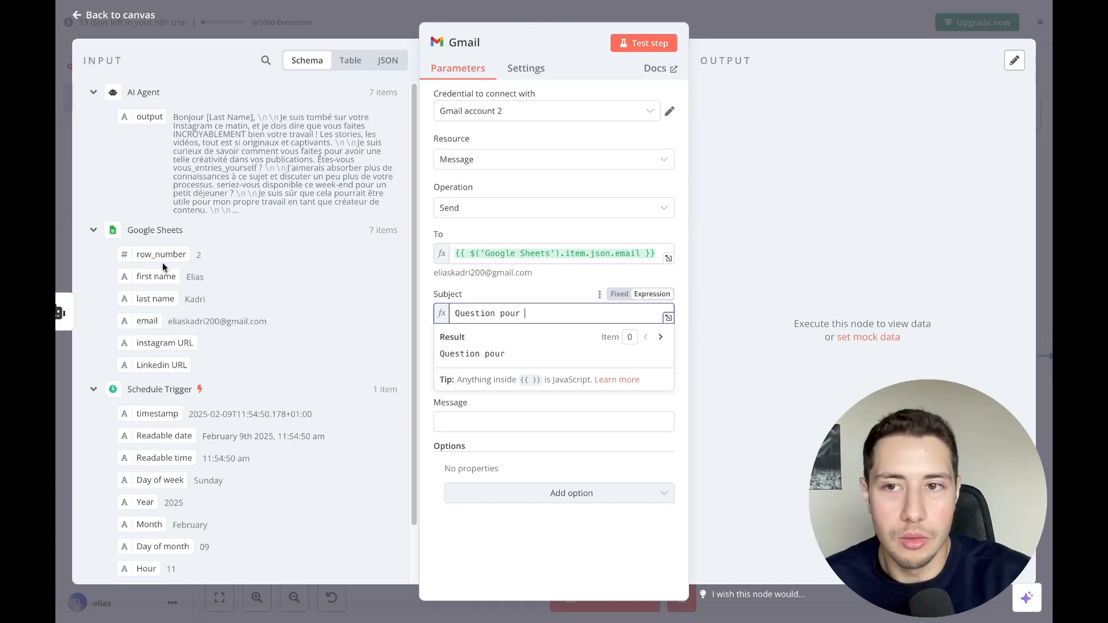
{"action": "left_click_drag", "start_coordinate": [161, 281], "coordinate": [563, 323]}
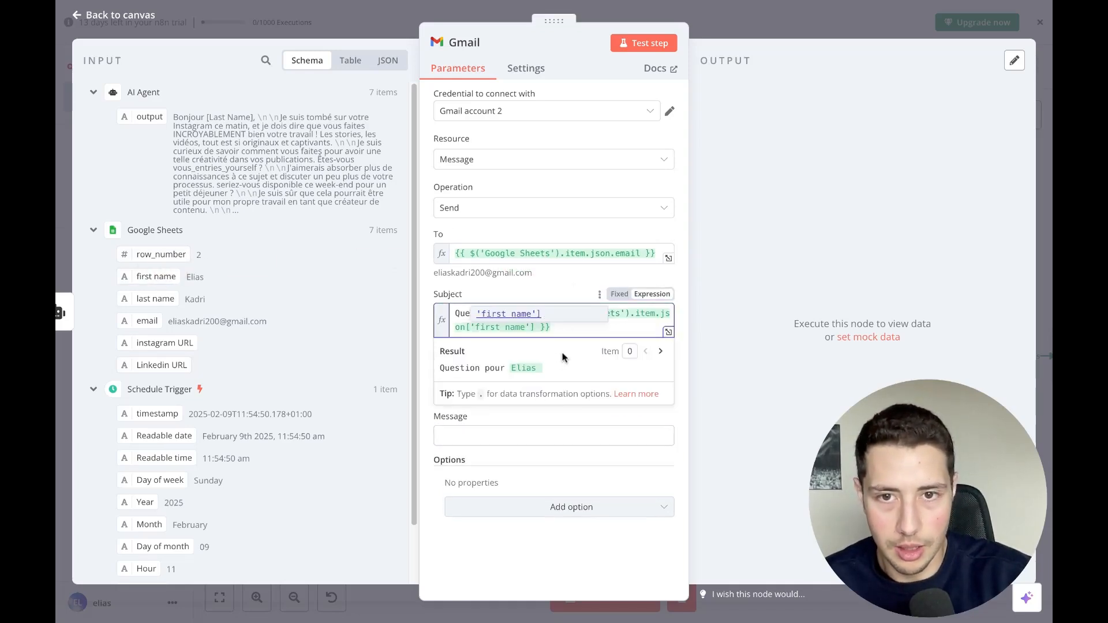
{"action": "left_click", "coordinate": [430, 370]}
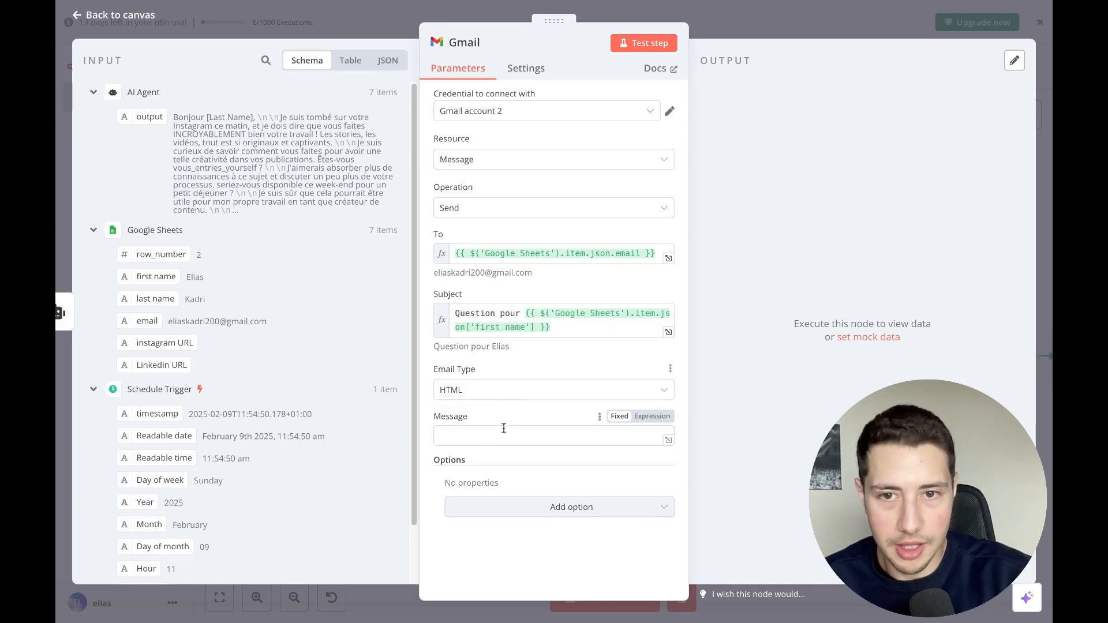
Step: Map the message body to the AI Agent's output, {{ $json.output }}, review the preview and return to the canvas
{"action": "left_click", "coordinate": [478, 440]}
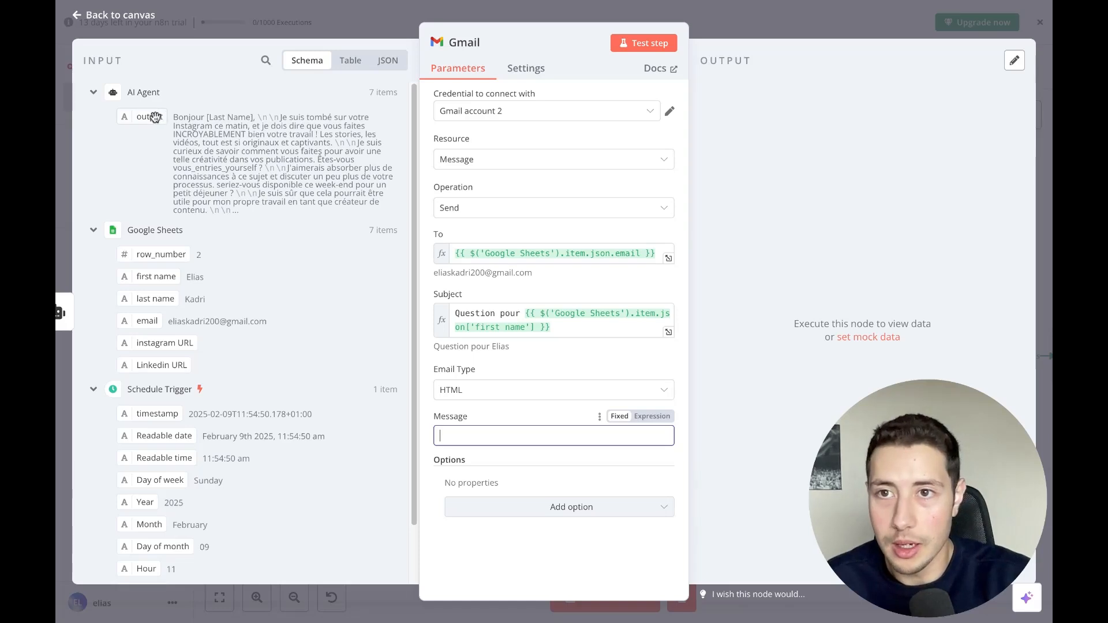
{"action": "left_click_drag", "start_coordinate": [151, 116], "coordinate": [484, 437]}
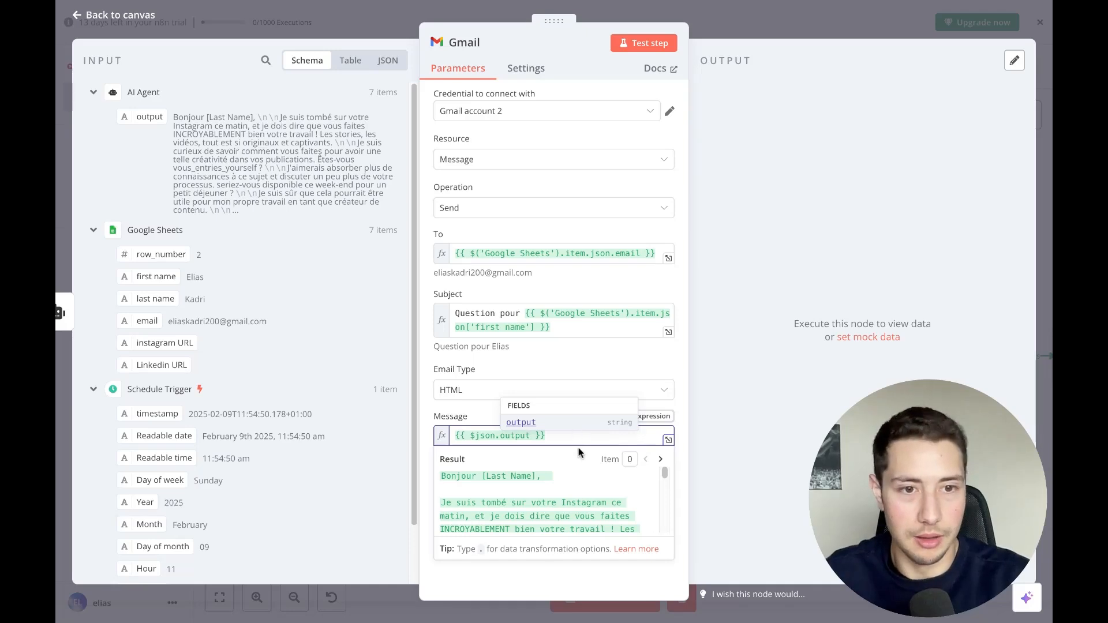
{"action": "scroll", "coordinate": [646, 474], "scroll_direction": "down", "scroll_amount": 10}
{"action": "scroll", "coordinate": [629, 482], "scroll_direction": "up", "scroll_amount": 10}
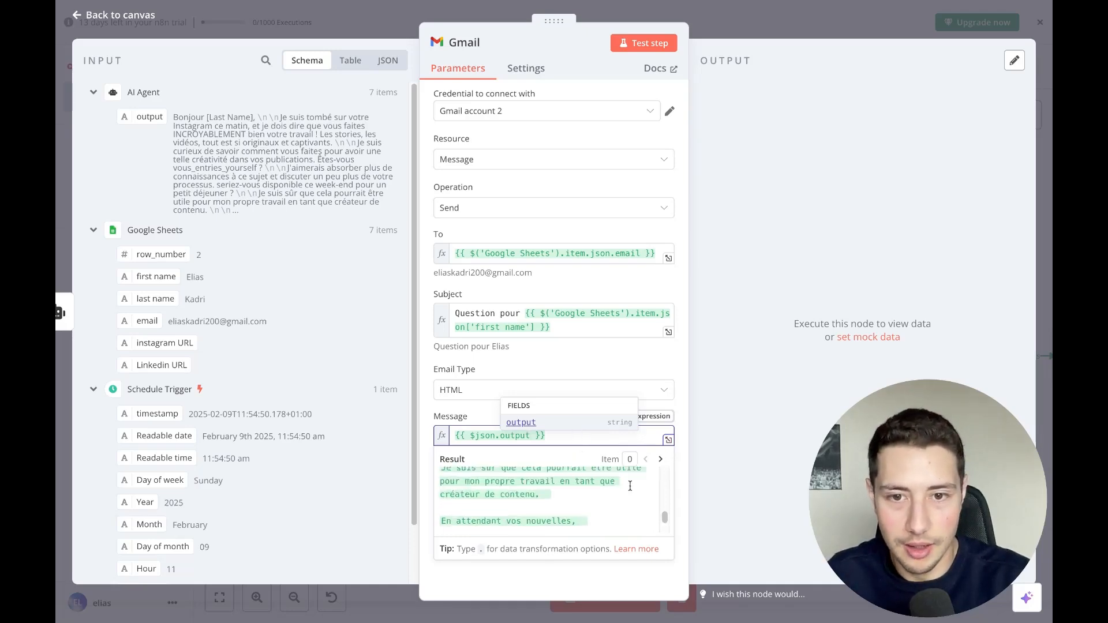
{"action": "scroll", "coordinate": [623, 491], "scroll_direction": "down", "scroll_amount": 10}
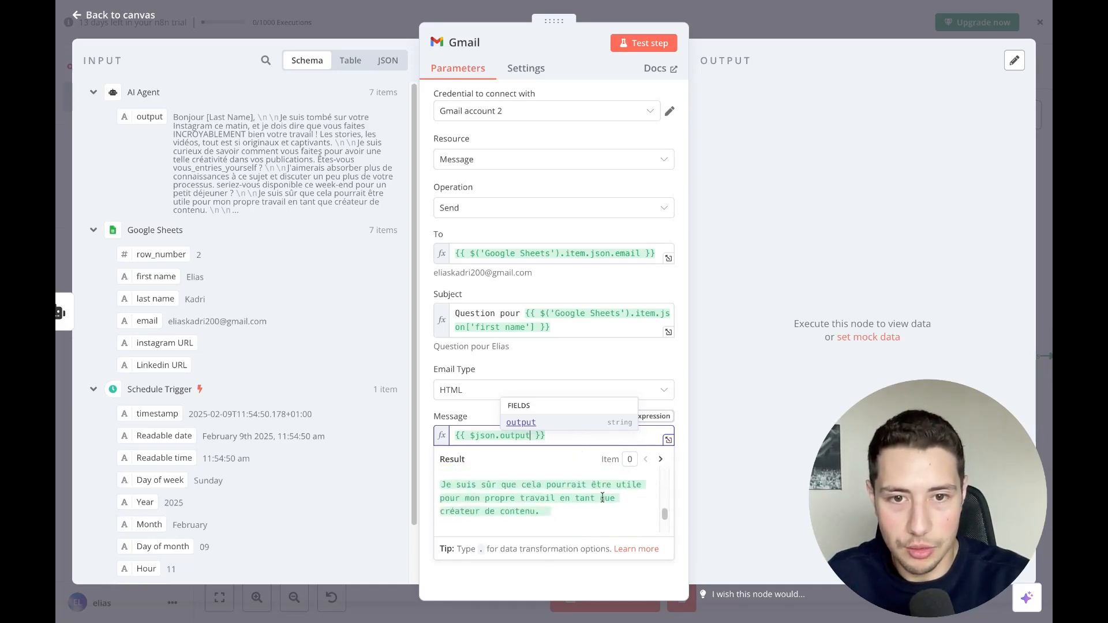
{"action": "left_click", "coordinate": [683, 445]}
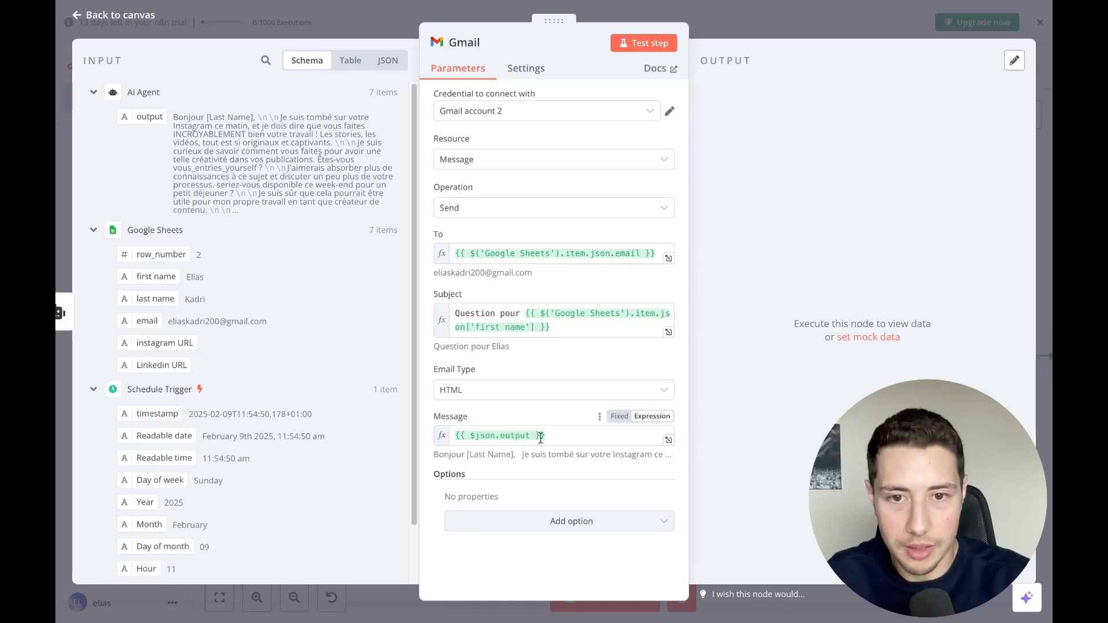
{"action": "key", "text": "Escape"}
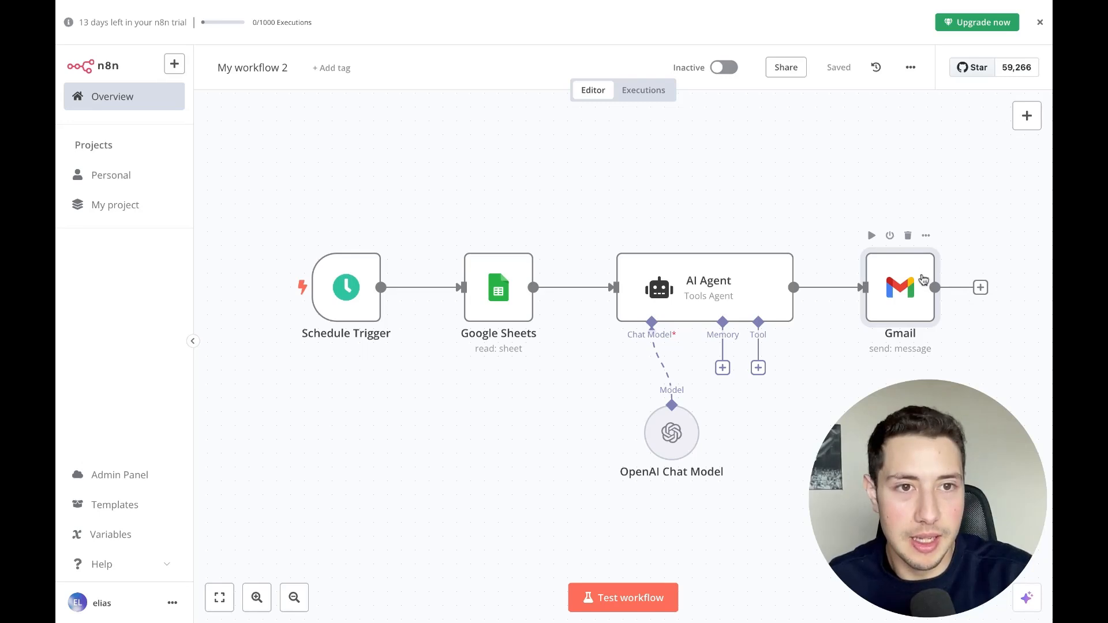
Step: Reopen the Gmail node and run a test of it to send the emails
{"action": "left_click", "coordinate": [925, 236]}
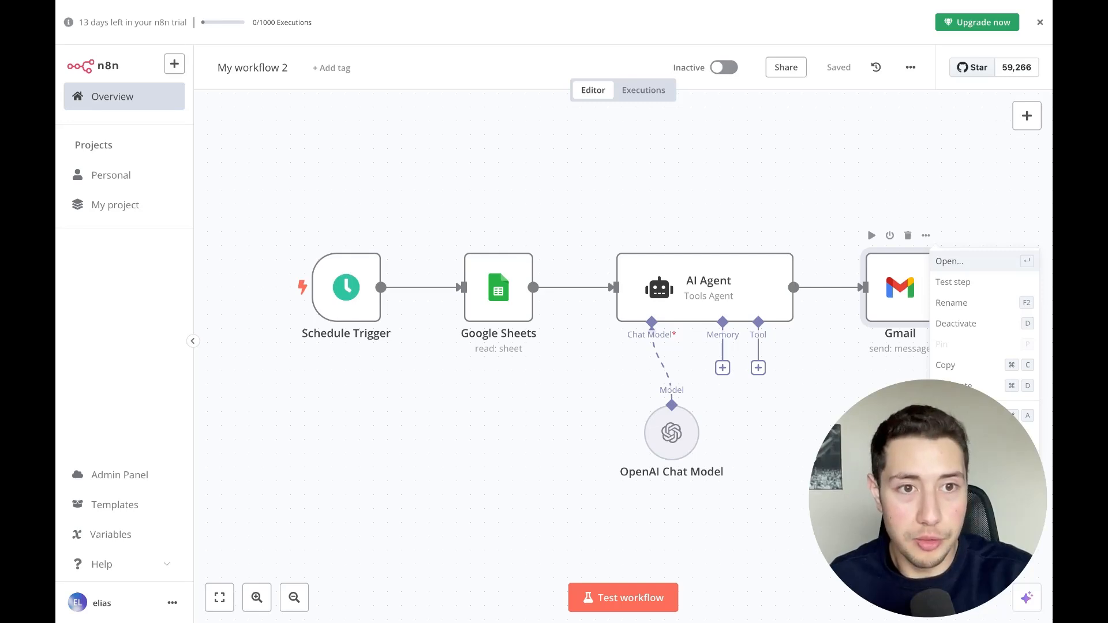
{"action": "double_click", "coordinate": [888, 258]}
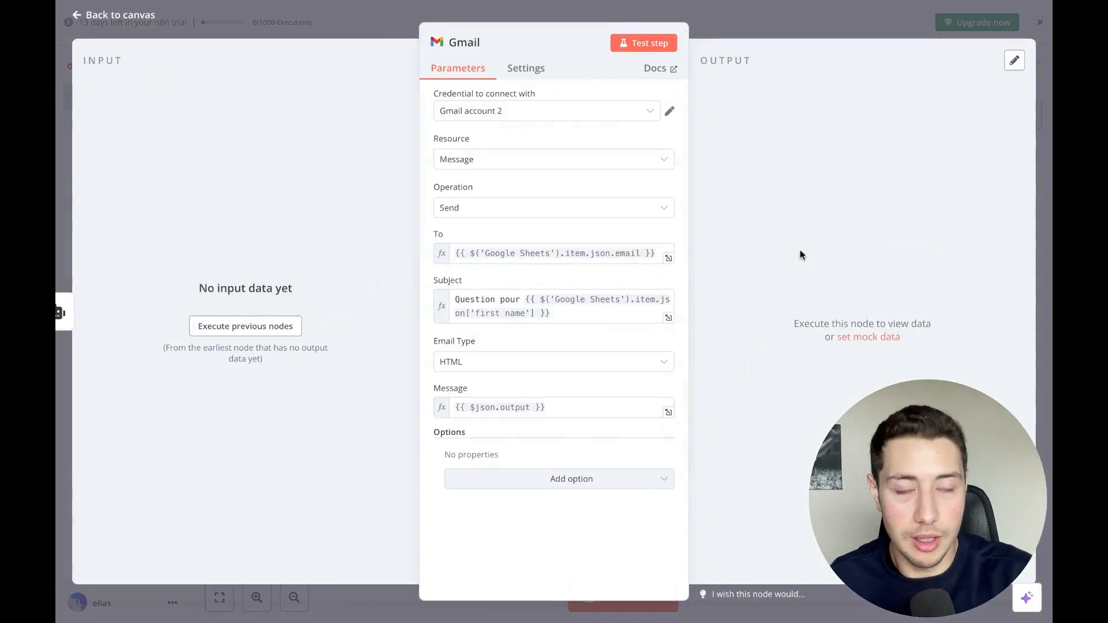
{"action": "left_click", "coordinate": [655, 50]}
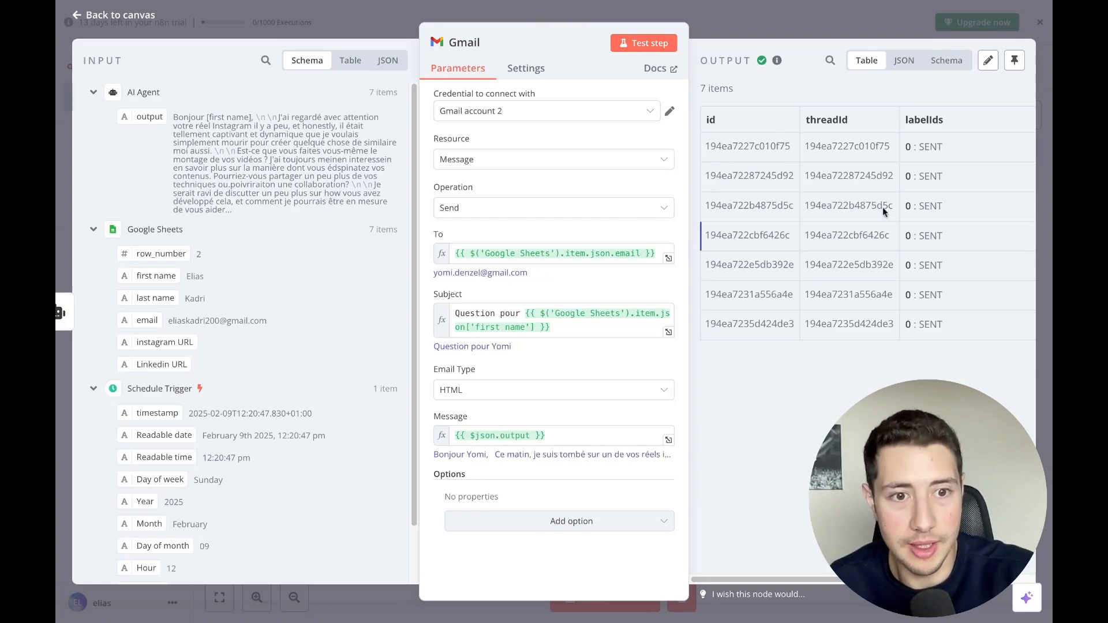
Step: Switch to the Gmail inbox to examine the "Question pour" emails, and return to the n8n workflow canvas
{"action": "left_click", "coordinate": [797, 23]}
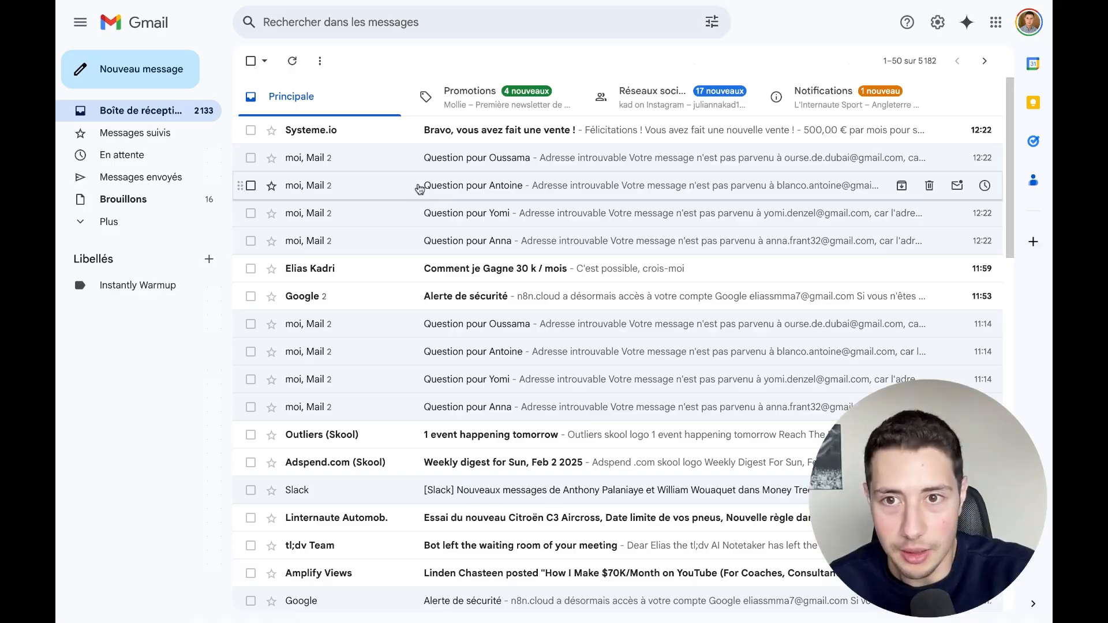
{"action": "left_click", "coordinate": [384, 243]}
{"action": "left_click", "coordinate": [405, 168]}
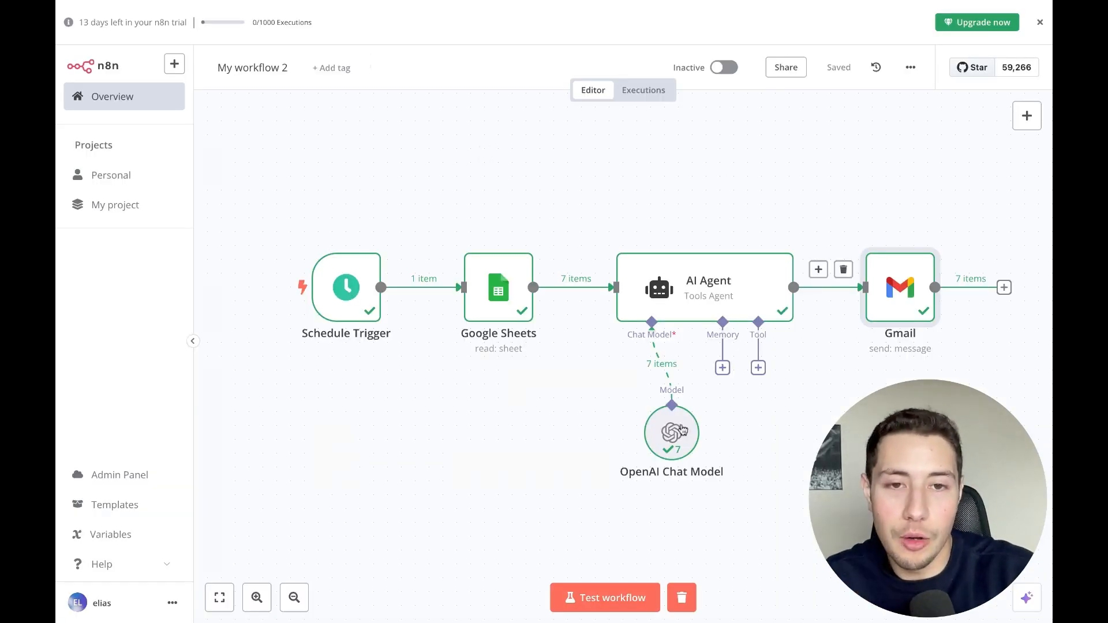
{"action": "mouse_move", "coordinate": [430, 271]}
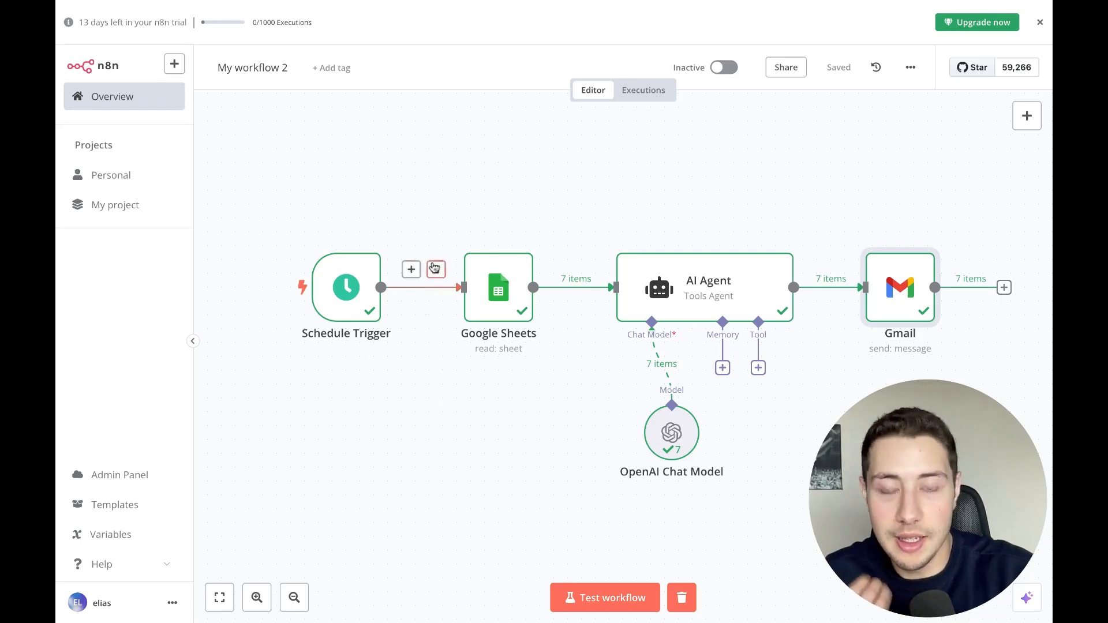